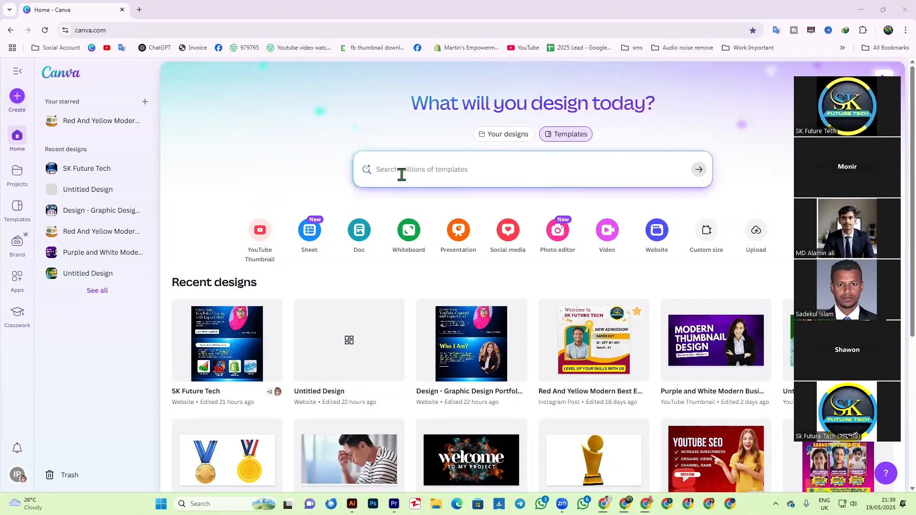
# - Search Canva templates for 'cv professional' and scroll through the resume designs
pyautogui.click(431, 174)
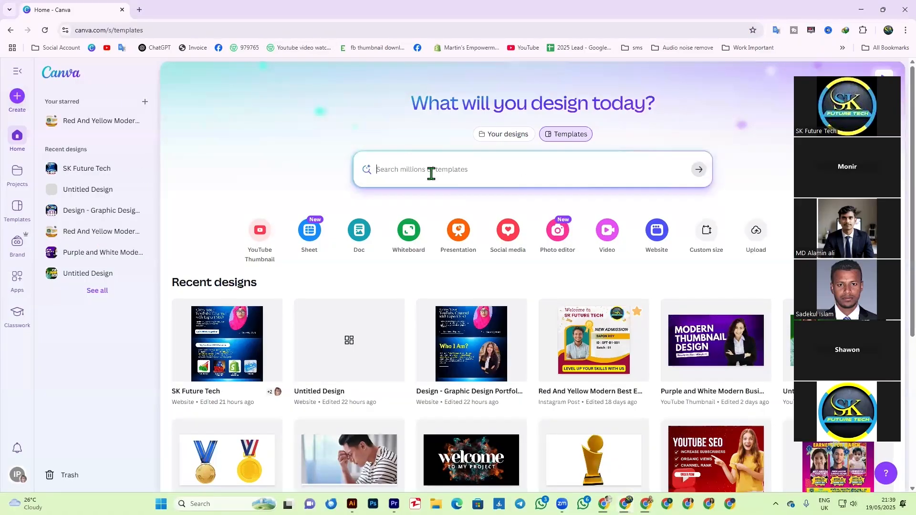
pyautogui.write('cv')
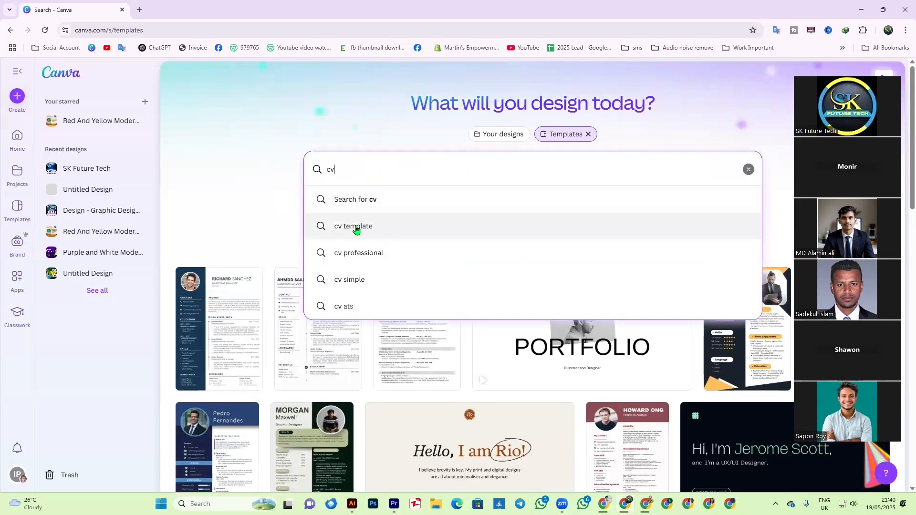
pyautogui.click(370, 258)
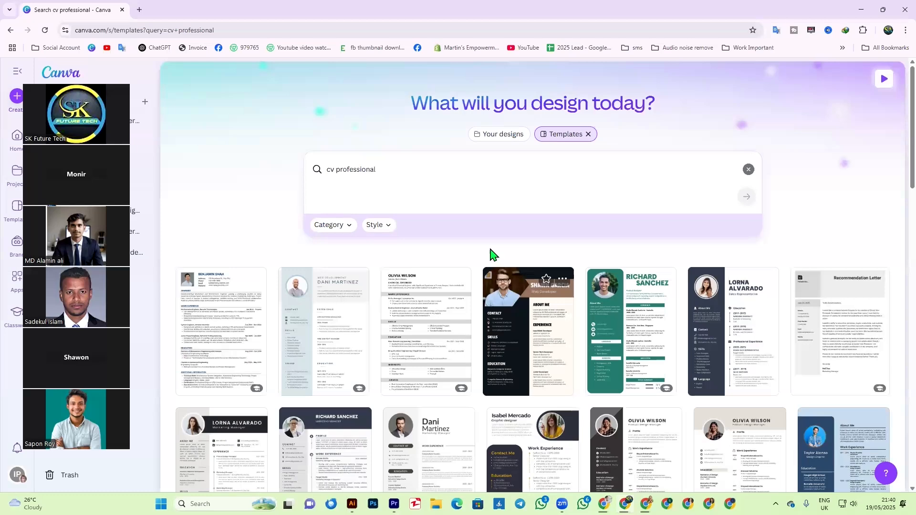
pyautogui.scroll(-4, 310, 327)
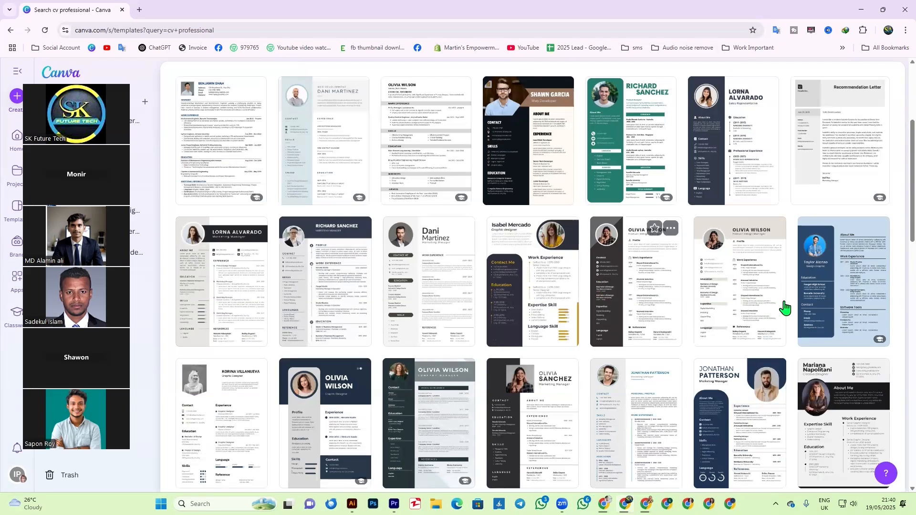
pyautogui.scroll(-3, 777, 307)
pyautogui.scroll(-6, 681, 321)
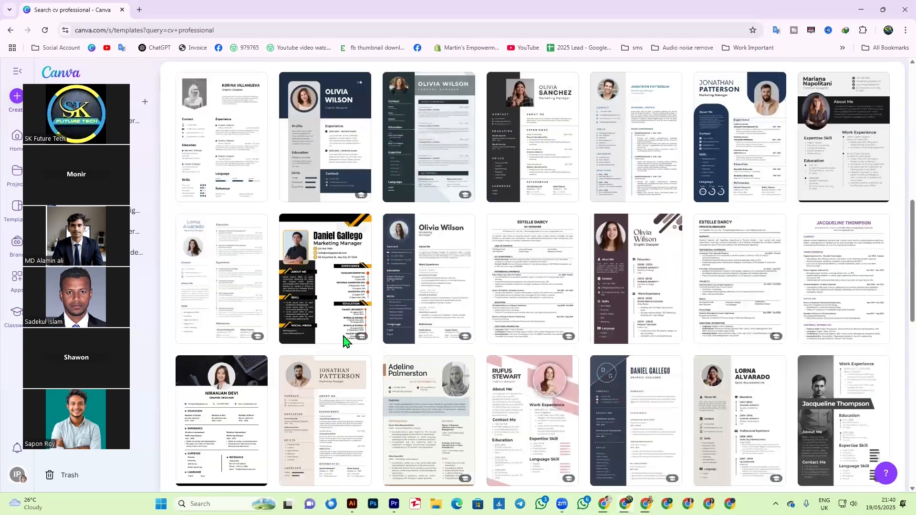
pyautogui.scroll(-4, 795, 301)
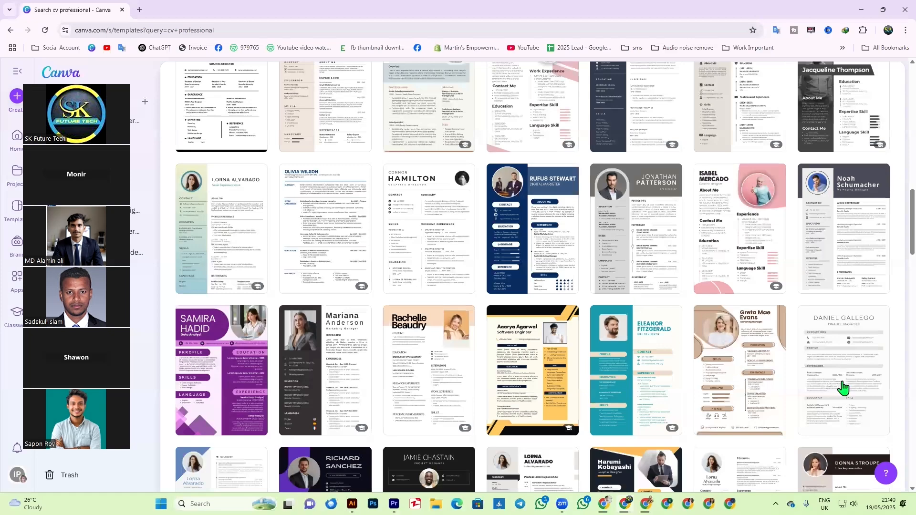
pyautogui.scroll(-6, 754, 380)
pyautogui.scroll(-1, 753, 380)
pyautogui.scroll(-6, 754, 380)
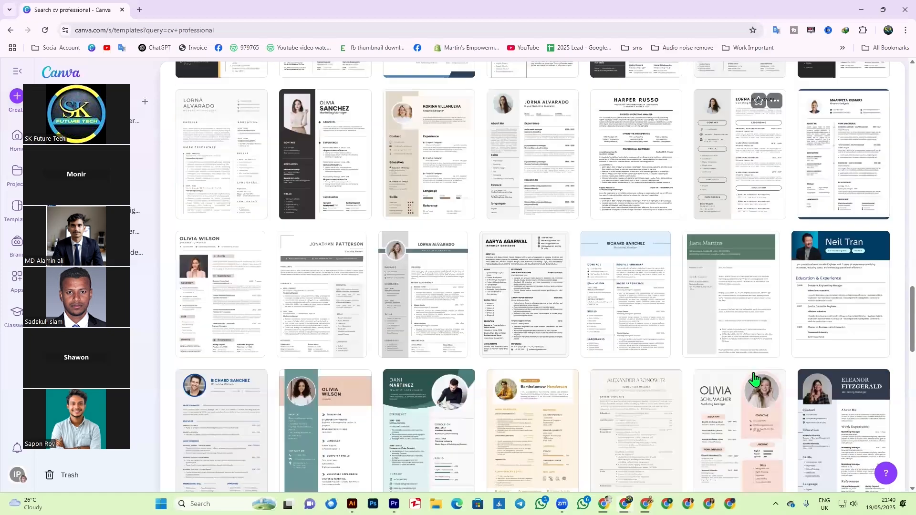
pyautogui.scroll(8, 751, 420)
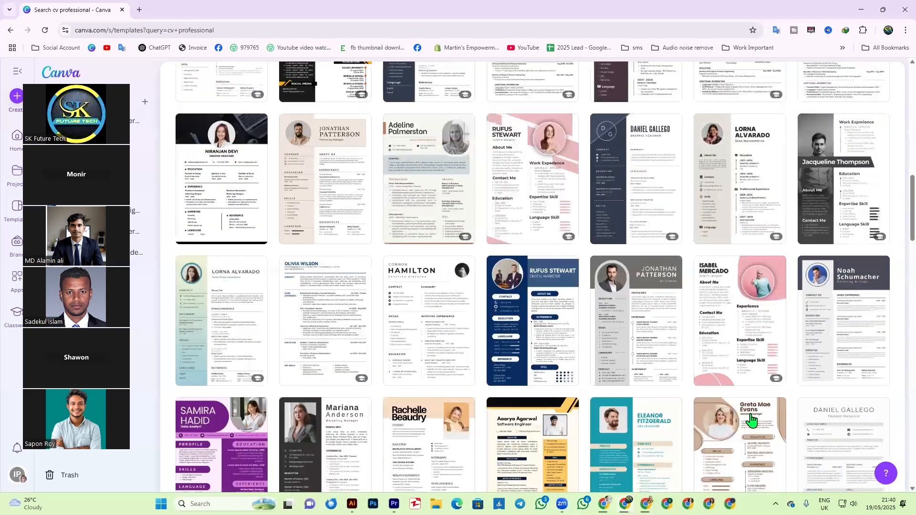
pyautogui.scroll(4, 658, 360)
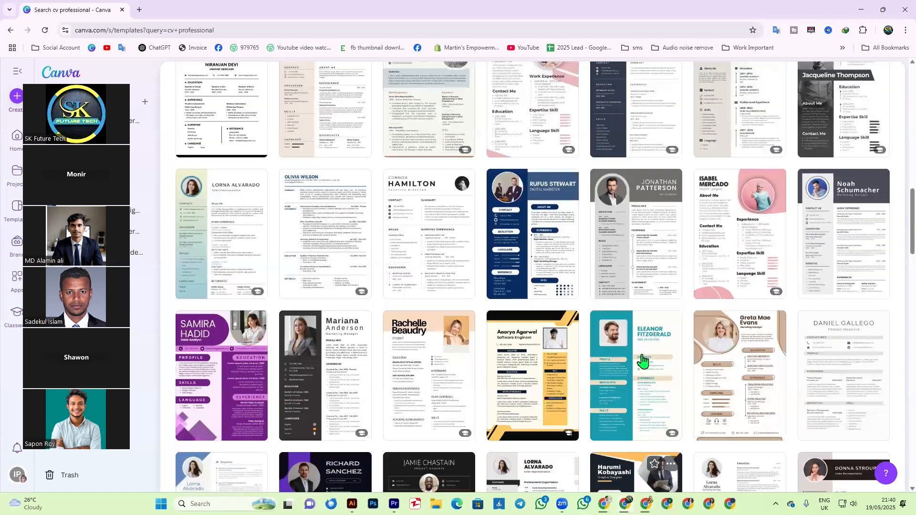
pyautogui.scroll(5, 614, 353)
pyautogui.scroll(10, 567, 367)
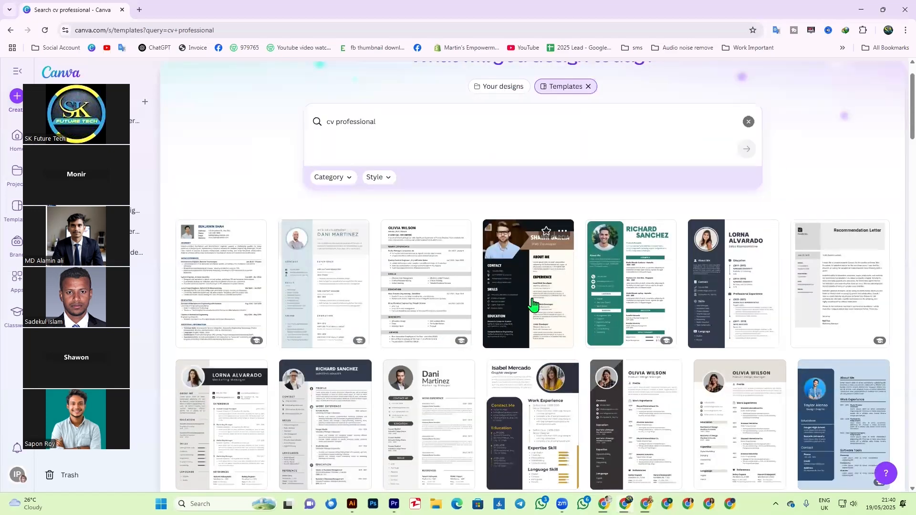
# - Open the Brown & Cream Professional Web Developer Resume template for customizing in a new tab
pyautogui.click(540, 314)
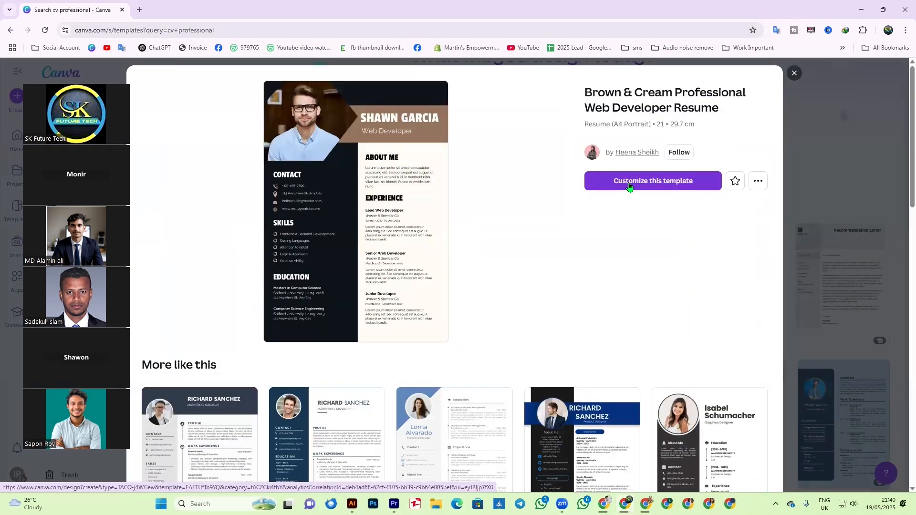
pyautogui.click(629, 186)
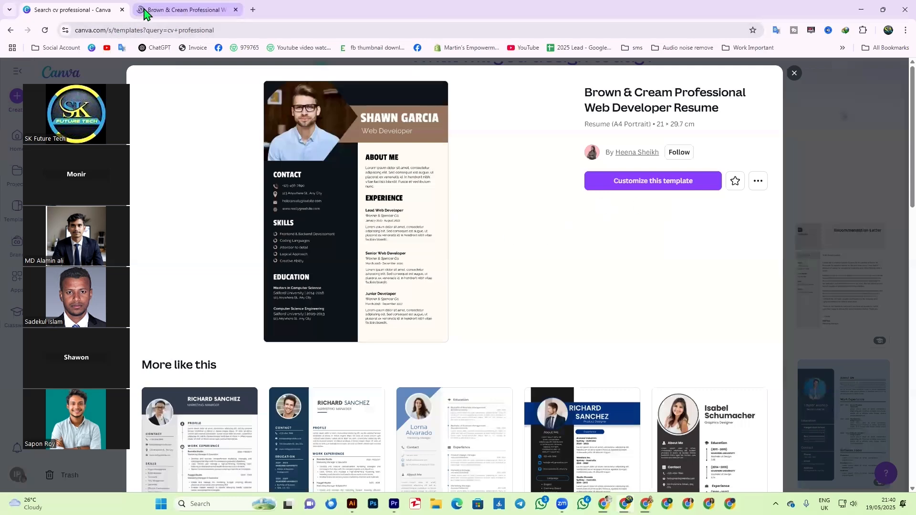
pyautogui.click(793, 74)
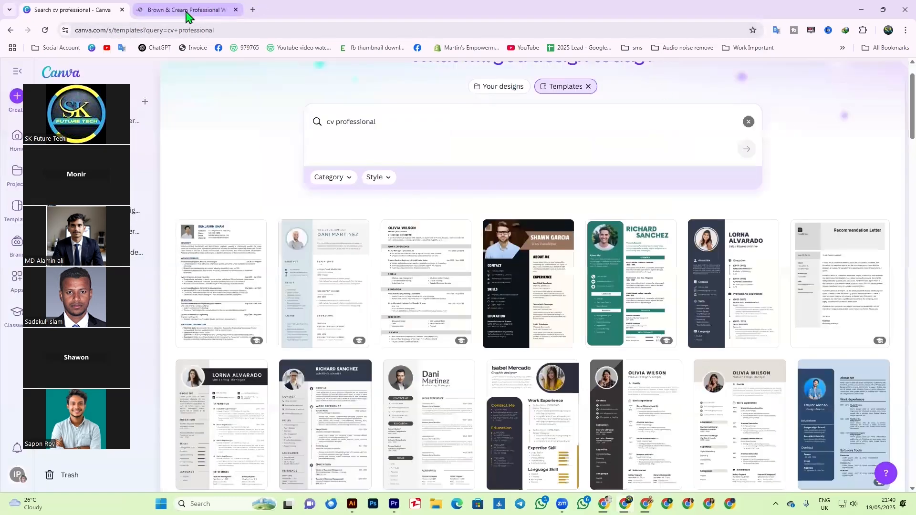
pyautogui.click(183, 10)
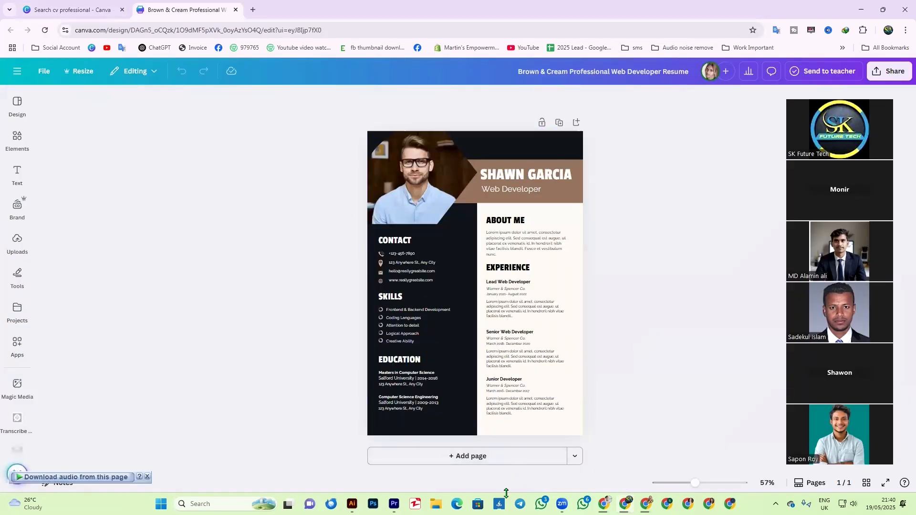
pyautogui.click(493, 460)
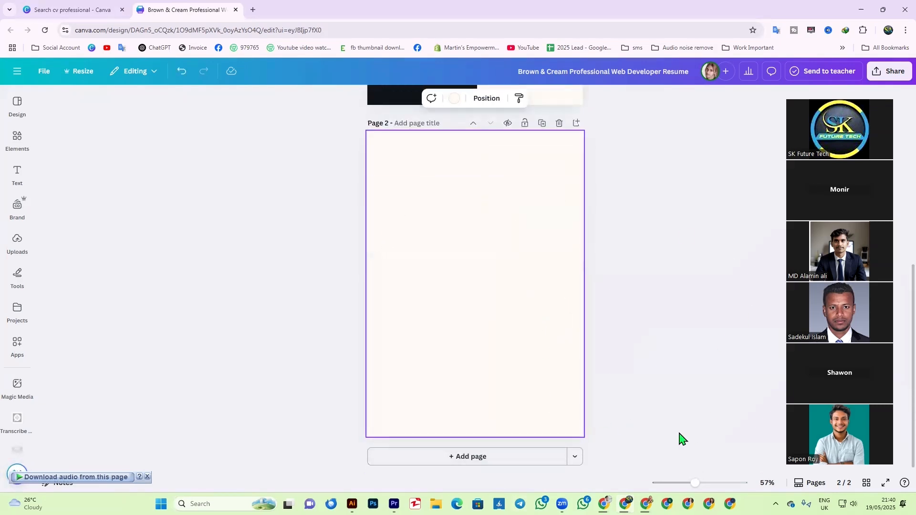
pyautogui.click(592, 243)
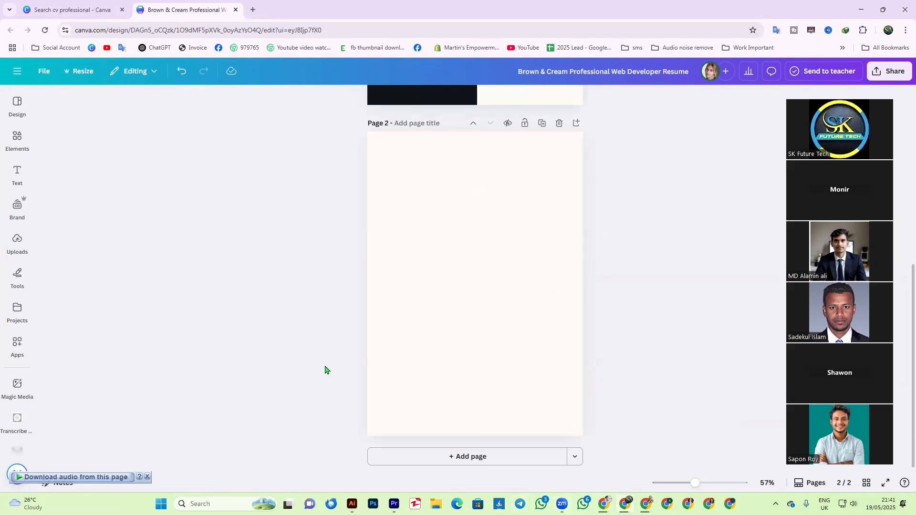
pyautogui.click(559, 123)
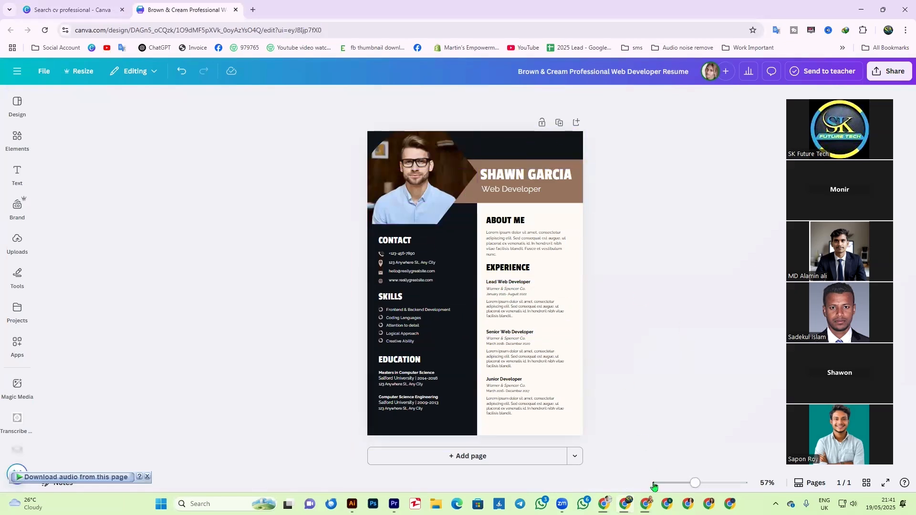
# - Search the A4 templates panel for 'cv' and narrow the results to Simple cv
pyautogui.click(17, 109)
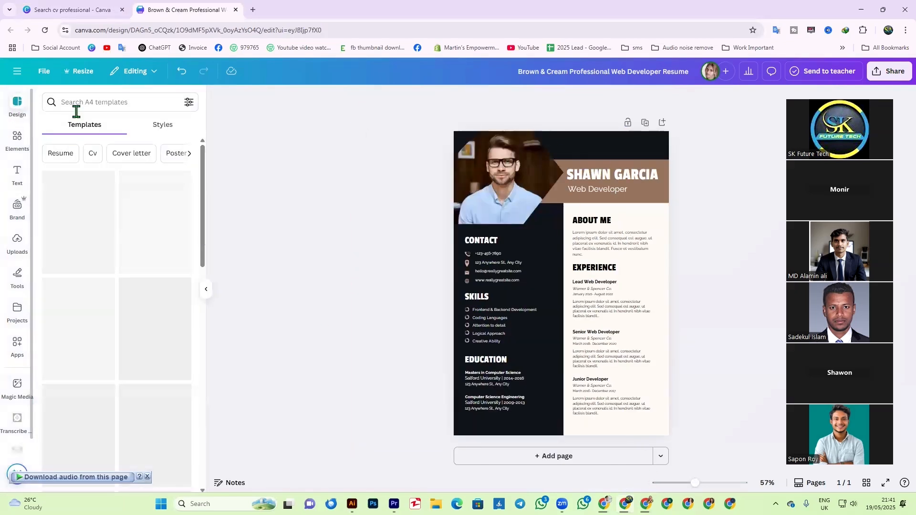
pyautogui.click(84, 103)
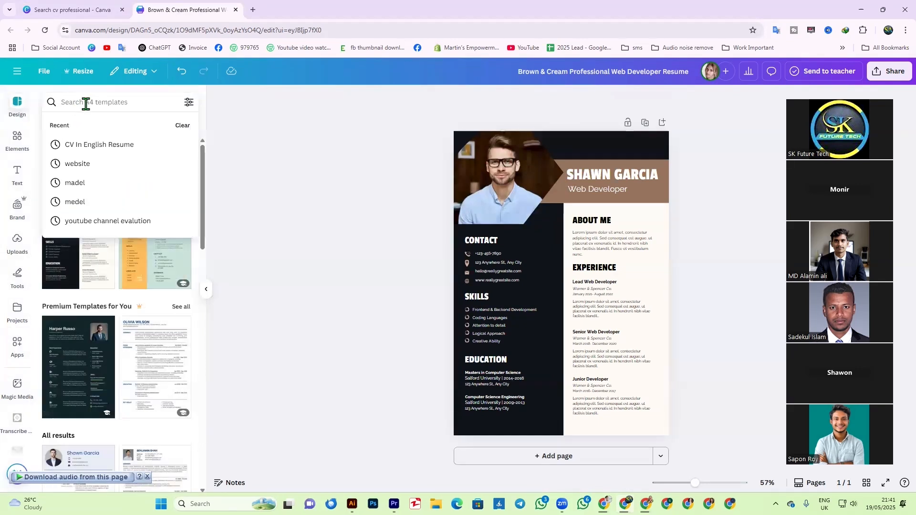
pyautogui.write('cv')
pyautogui.press('Return')
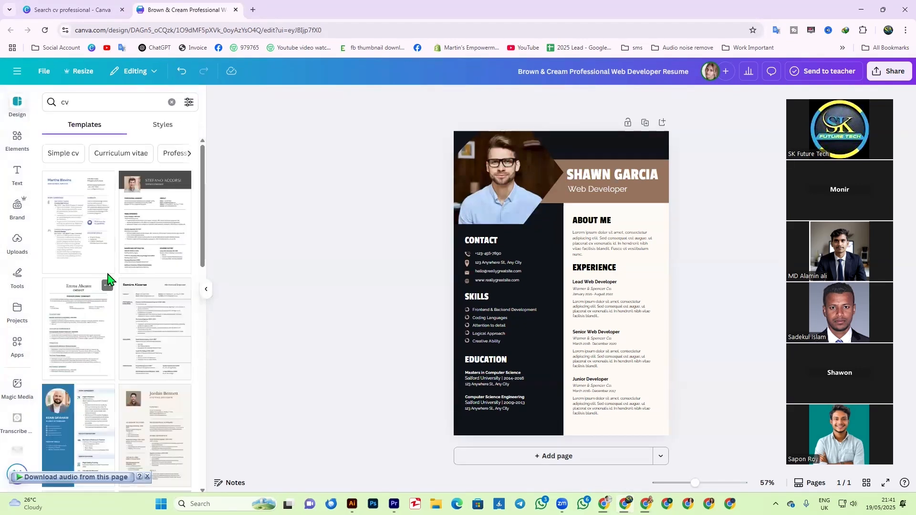
pyautogui.scroll(-5, 123, 305)
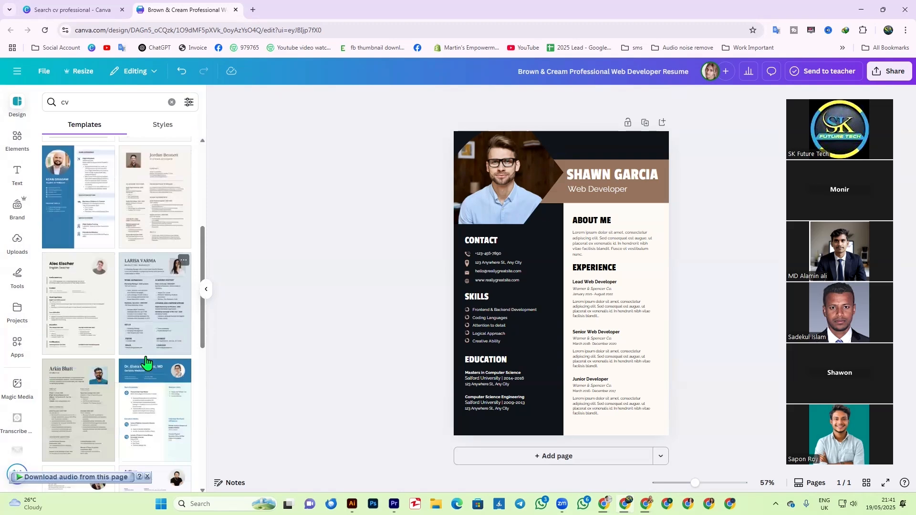
pyautogui.scroll(-10, 110, 362)
pyautogui.scroll(15, 114, 385)
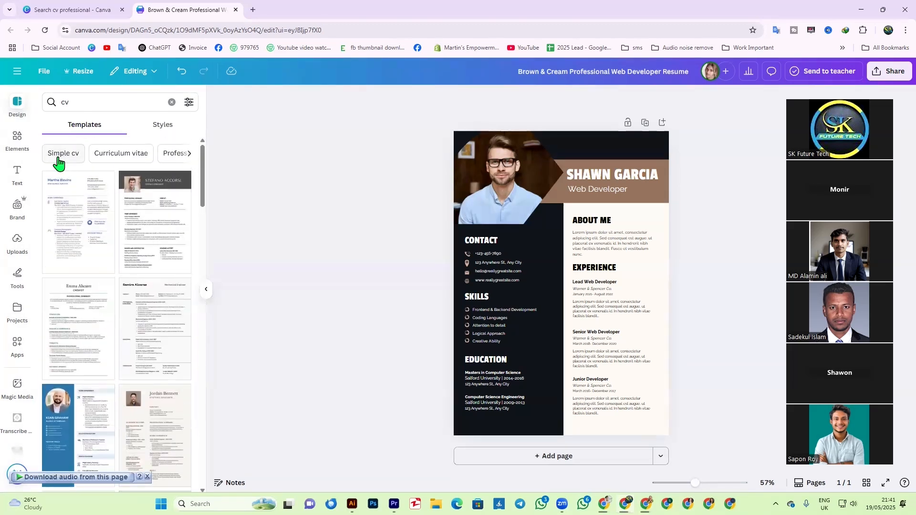
pyautogui.click(59, 158)
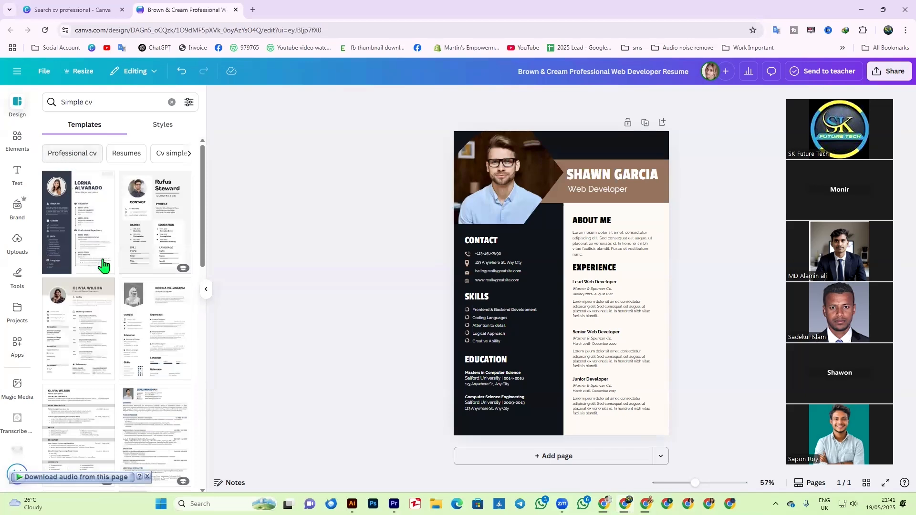
pyautogui.scroll(-5, 129, 384)
pyautogui.scroll(6, 131, 379)
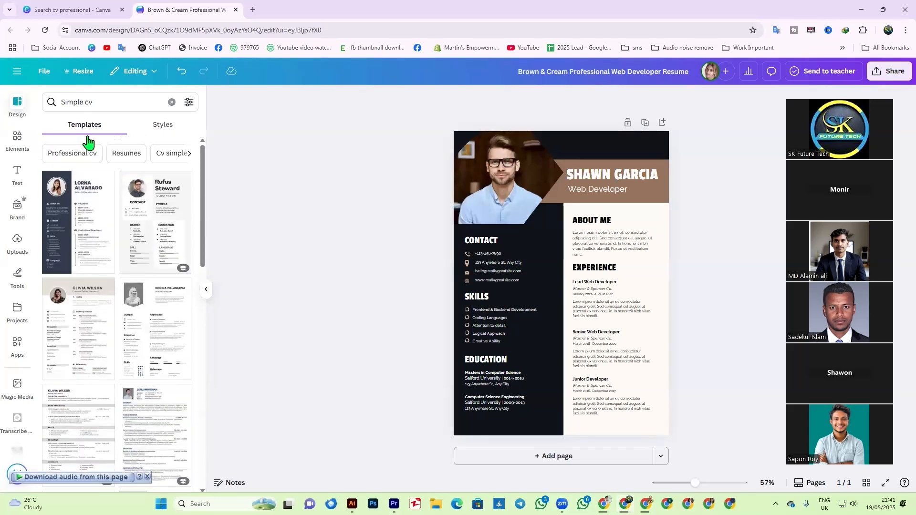
# - Browse the Resumes and Student resume template categories
pyautogui.click(135, 160)
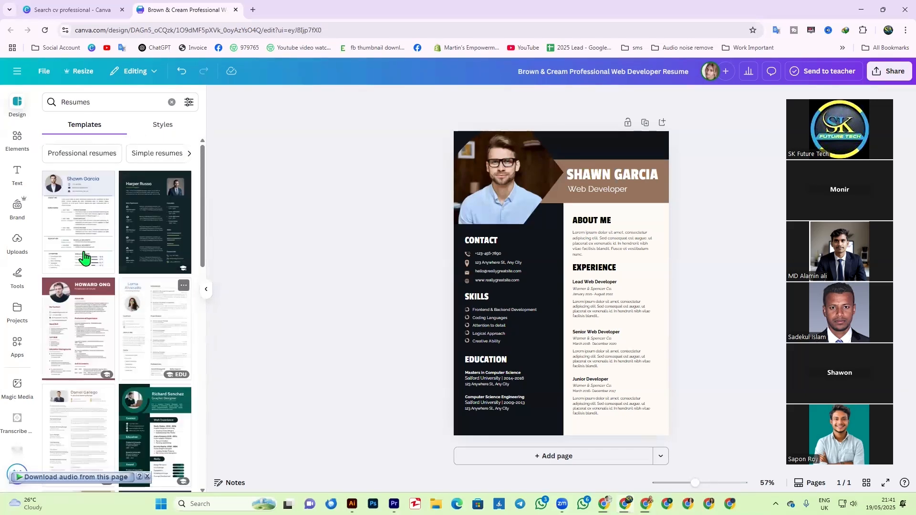
pyautogui.scroll(-3, 138, 267)
pyautogui.scroll(-2, 143, 306)
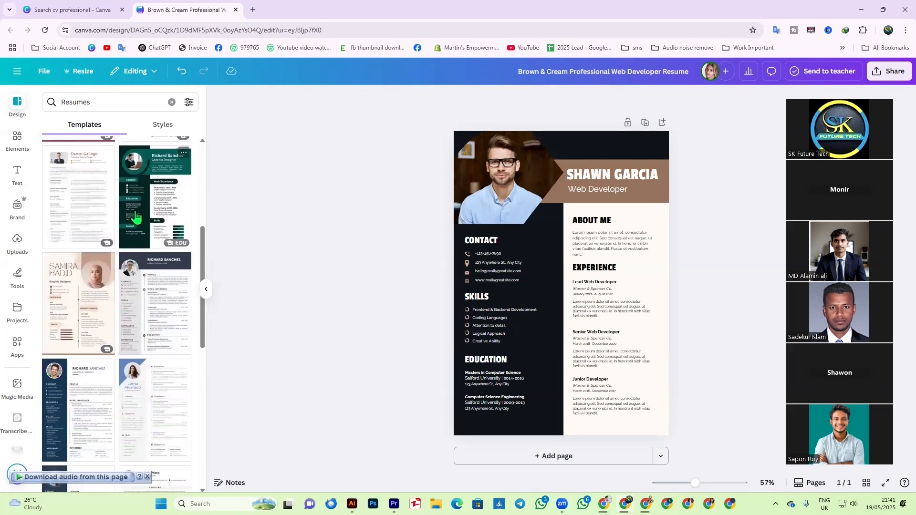
pyautogui.scroll(2, 128, 346)
pyautogui.scroll(2, 128, 346)
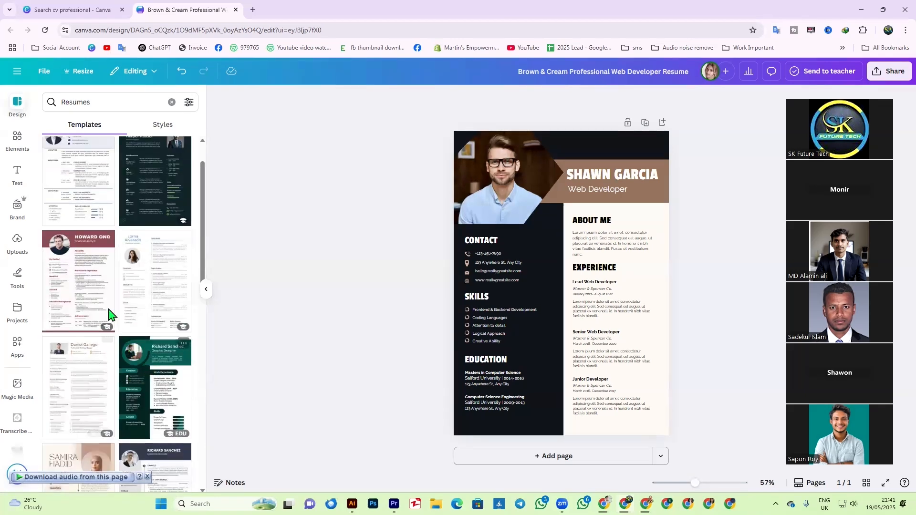
pyautogui.scroll(-3, 118, 365)
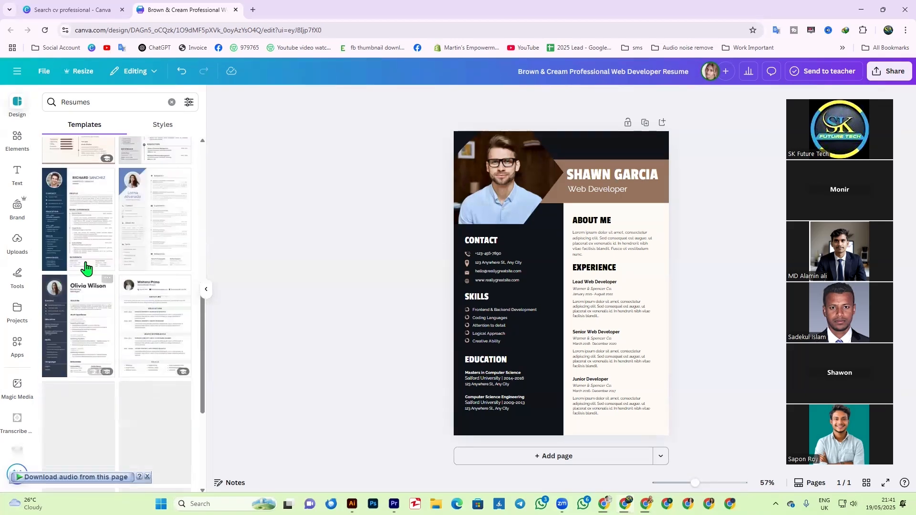
pyautogui.scroll(-4, 88, 267)
pyautogui.scroll(10, 138, 358)
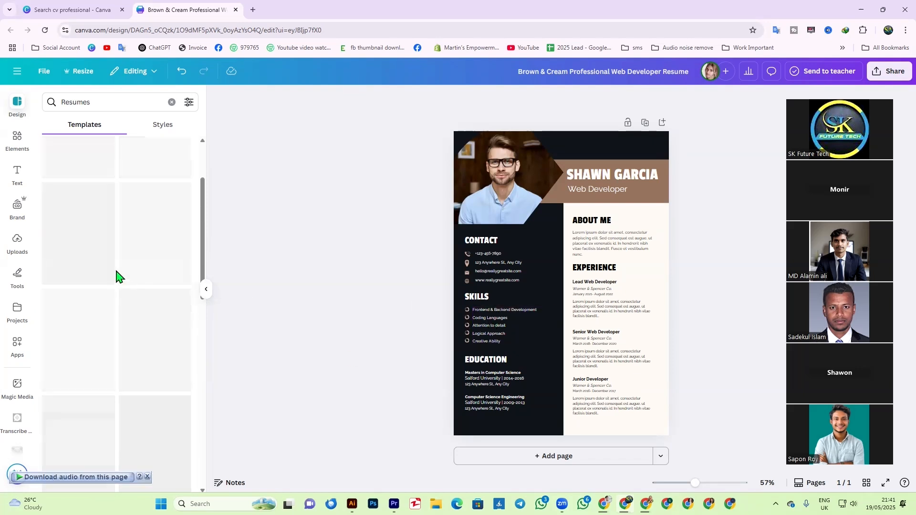
pyautogui.click(190, 154)
pyautogui.click(140, 155)
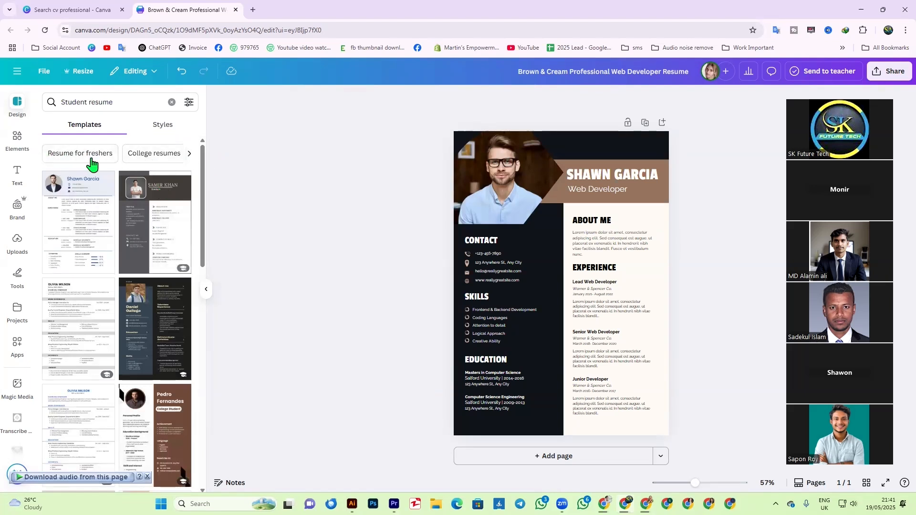
pyautogui.click(190, 155)
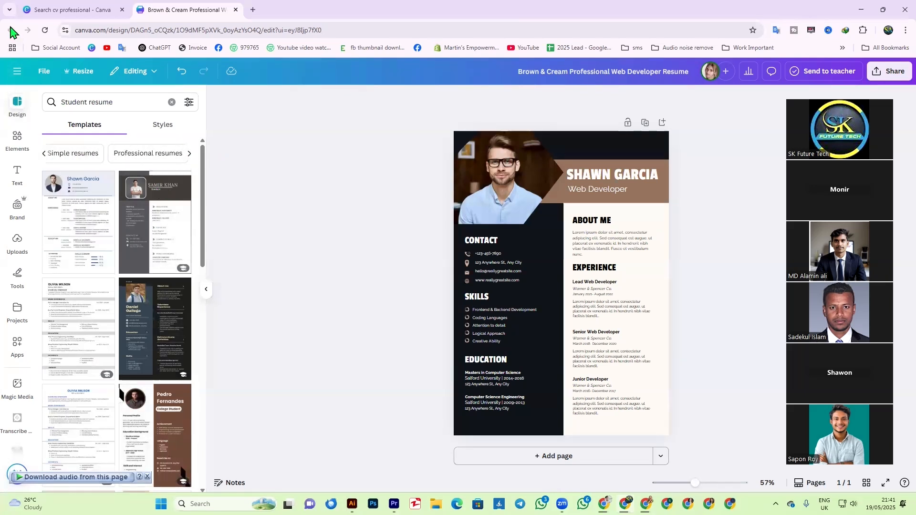
# - Restore the blank second page with Undo, then delete it, leaving a single page
pyautogui.click(179, 72)
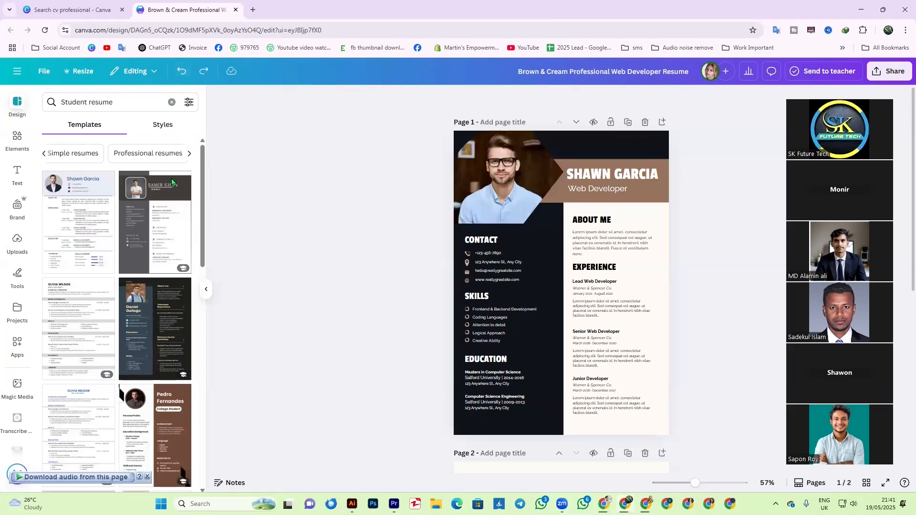
pyautogui.scroll(-5, 425, 337)
pyautogui.click(645, 216)
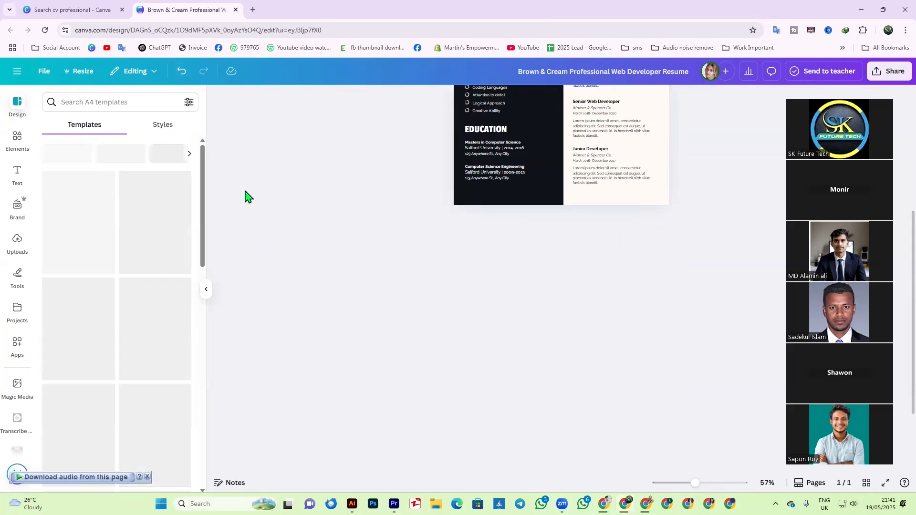
pyautogui.click(104, 102)
pyautogui.click(276, 195)
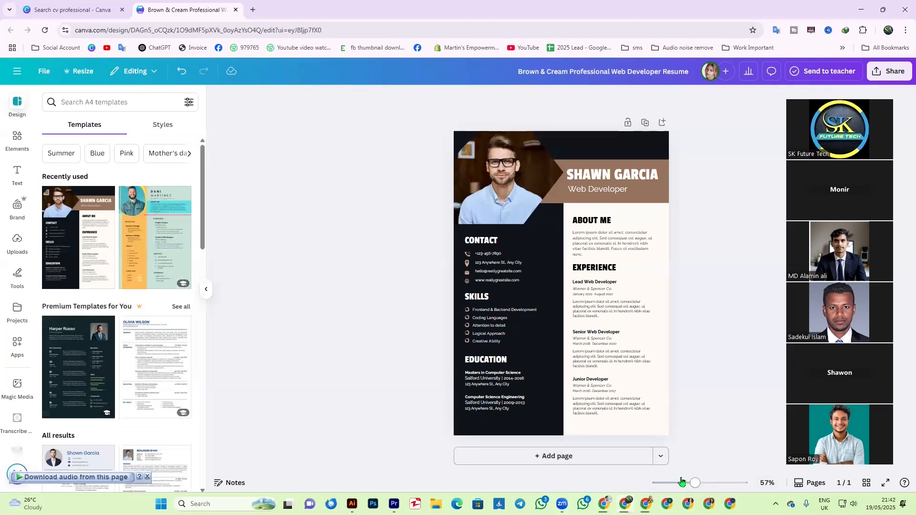
# - Annotate a screenshot marking the zoom slider, then zoom the page to 94%
pyautogui.press('Print')
pyautogui.moveTo(276, 77); pyautogui.dragTo(825, 514)
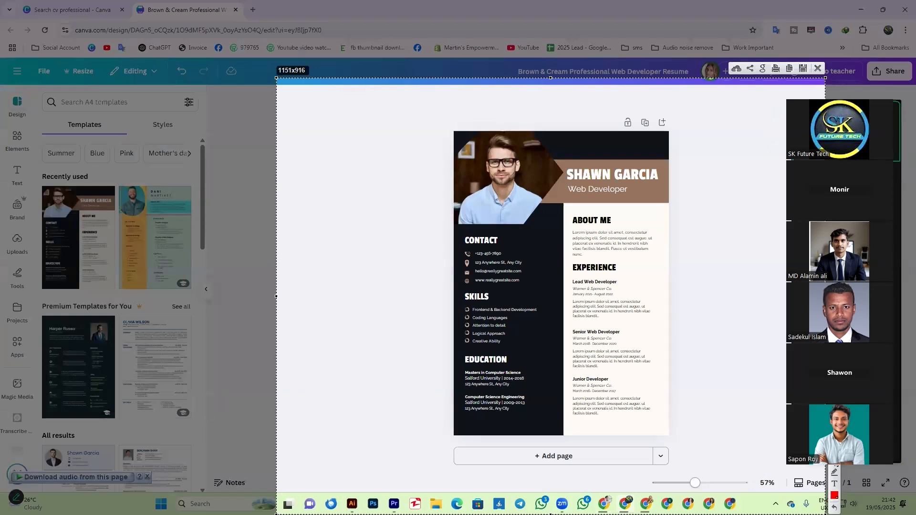
pyautogui.moveTo(690, 231)
pyautogui.mouseDown()
pyautogui.moveTo(718, 442)
pyautogui.moveTo(695, 470)
pyautogui.mouseUp()
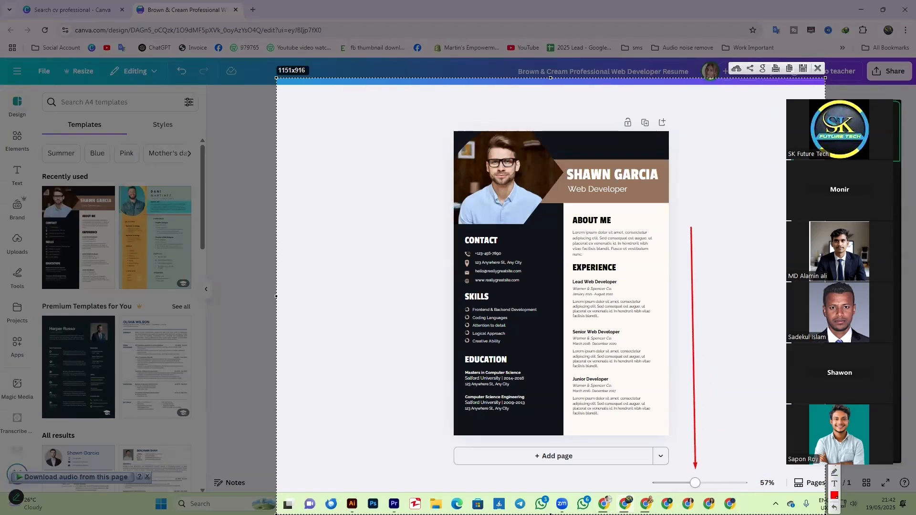
pyautogui.moveTo(646, 471); pyautogui.dragTo(752, 493)
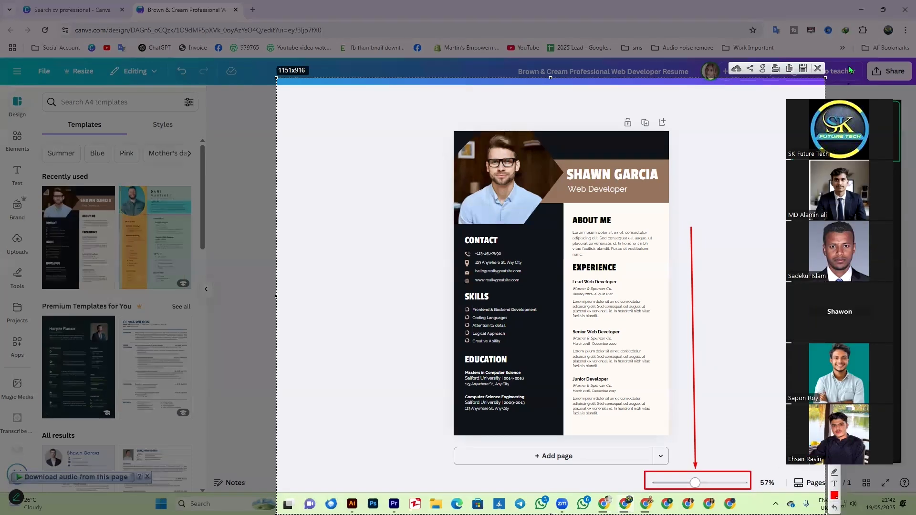
pyautogui.click(820, 72)
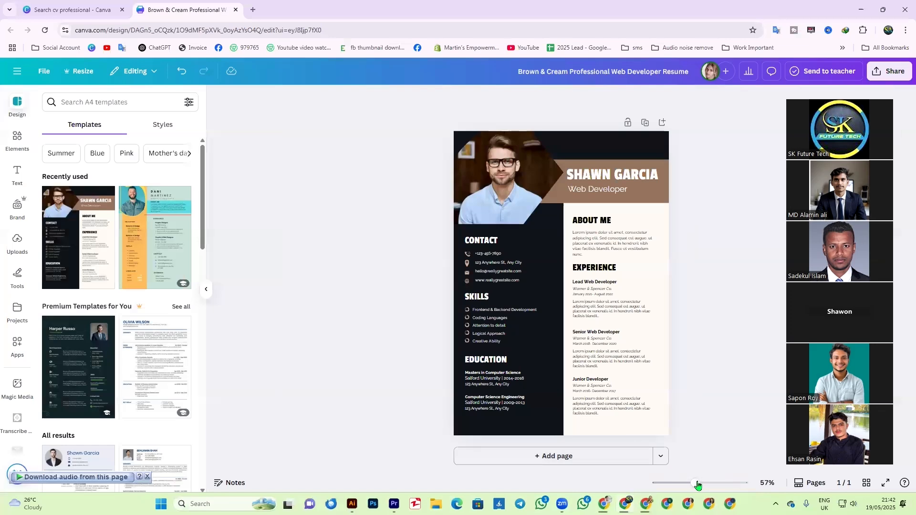
pyautogui.moveTo(696, 484); pyautogui.dragTo(713, 486)
# - Replace the man's header photo with the uploaded pink-hijab portrait
pyautogui.scroll(3, 715, 374)
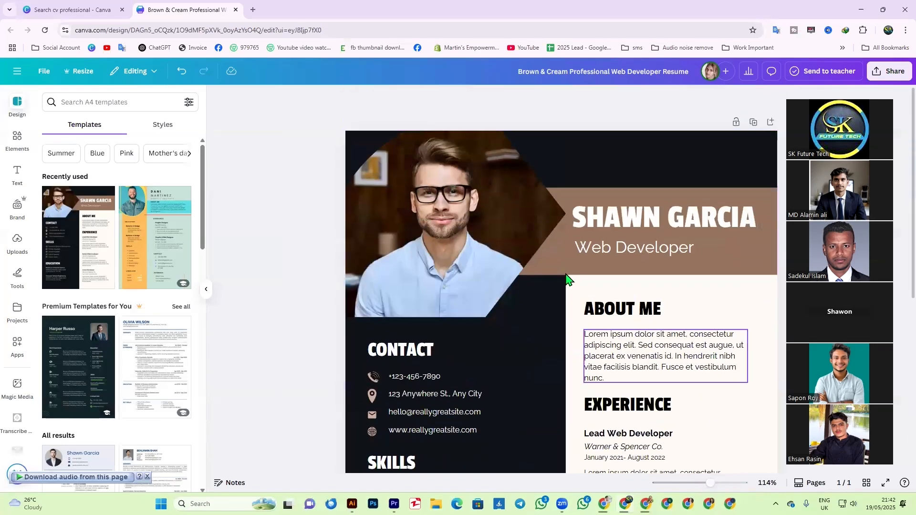
pyautogui.click(421, 240)
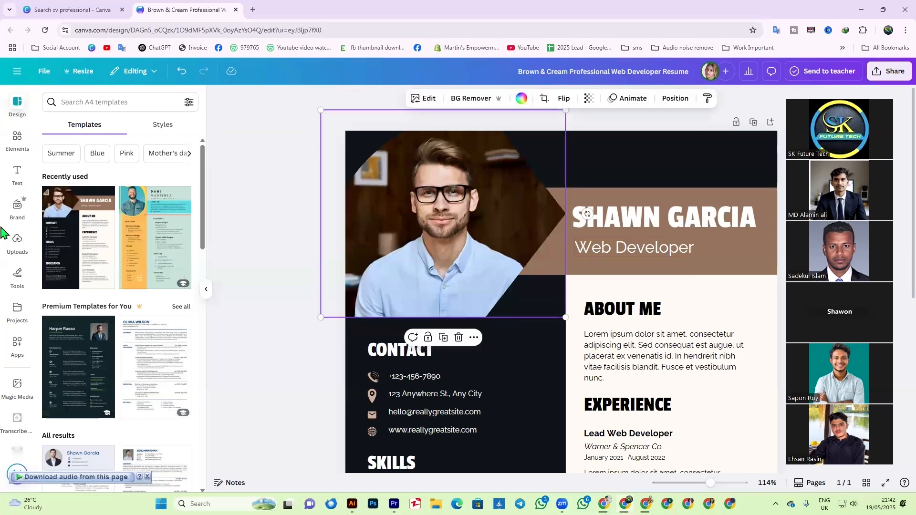
pyautogui.click(17, 243)
pyautogui.scroll(-5, 122, 361)
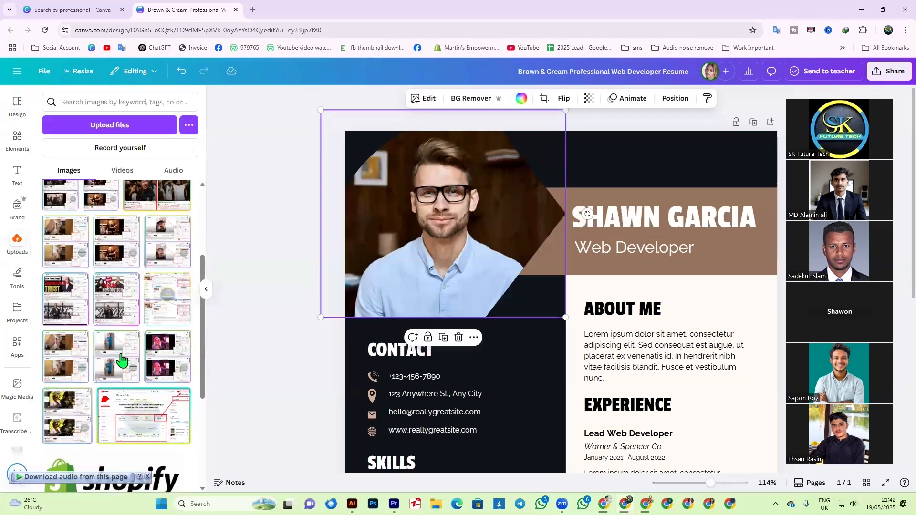
pyautogui.scroll(-15, 123, 361)
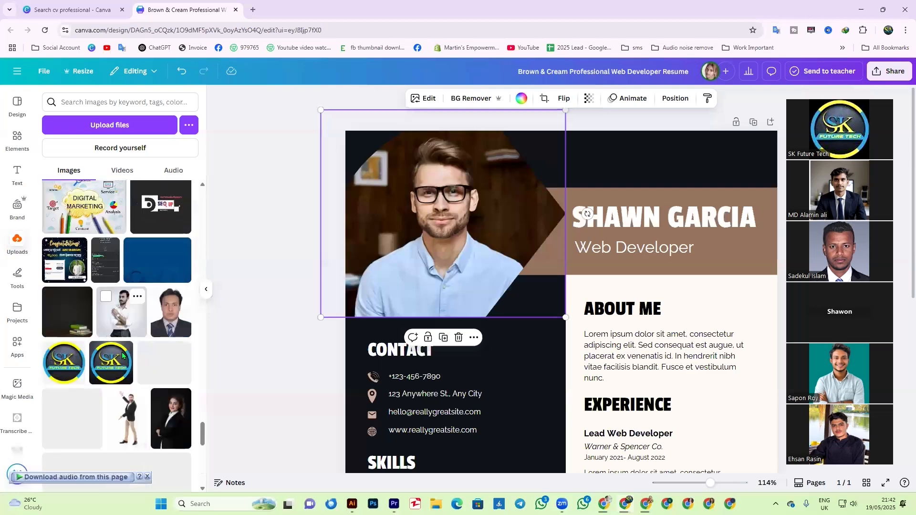
pyautogui.moveTo(165, 229); pyautogui.dragTo(400, 243)
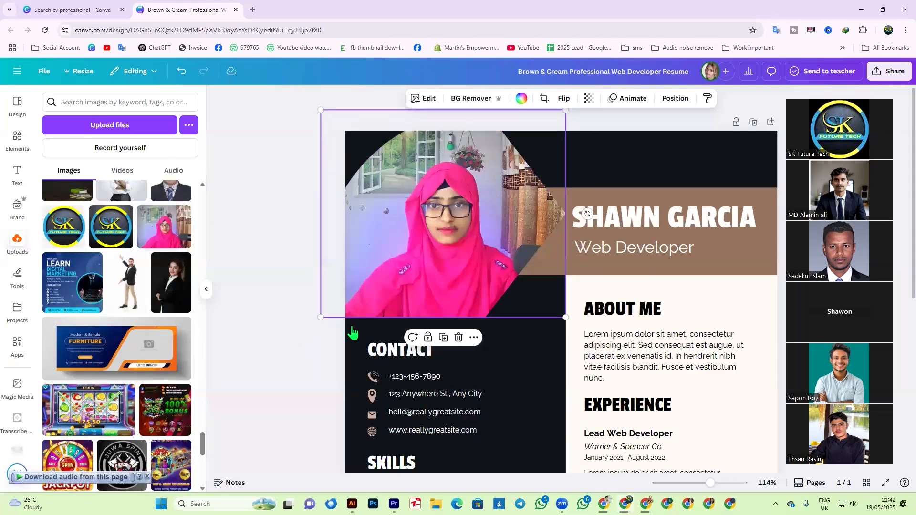
# - Crop the portrait, enlarging and shifting it so it fills the frame
pyautogui.doubleClick(444, 252)
pyautogui.moveTo(573, 319); pyautogui.dragTo(568, 326)
pyautogui.moveTo(453, 252); pyautogui.dragTo(448, 242)
pyautogui.moveTo(580, 324); pyautogui.dragTo(596, 337)
pyautogui.moveTo(465, 247); pyautogui.dragTo(424, 265)
pyautogui.click(289, 375)
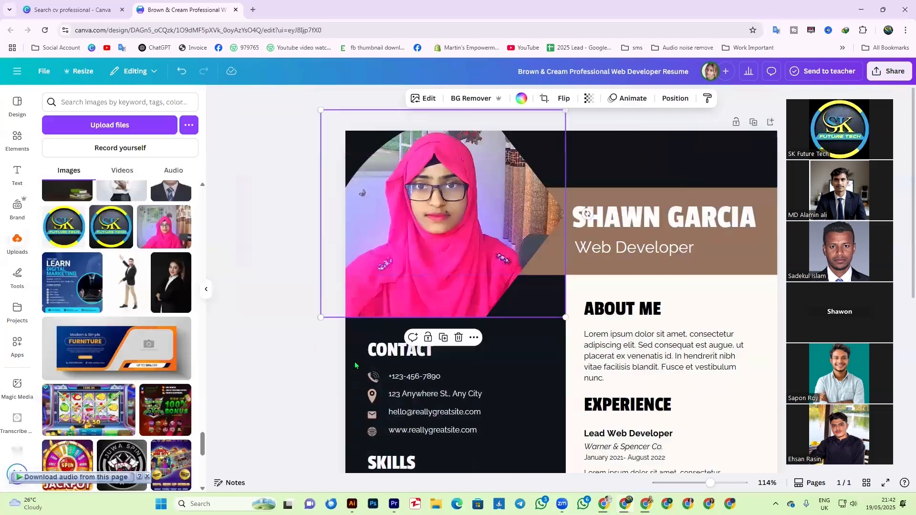
pyautogui.click(266, 372)
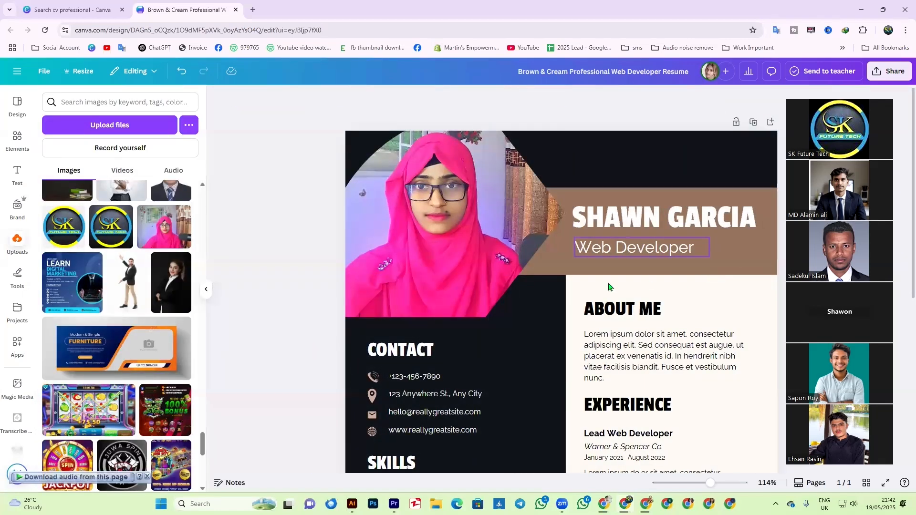
# - Fill the brown band behind the name with light pink-tan #d2a9a0
pyautogui.click(733, 260)
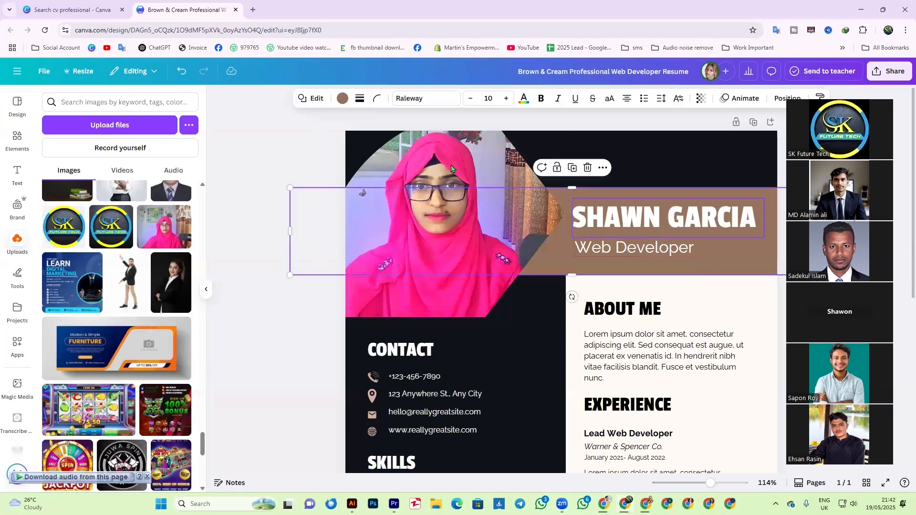
pyautogui.click(344, 101)
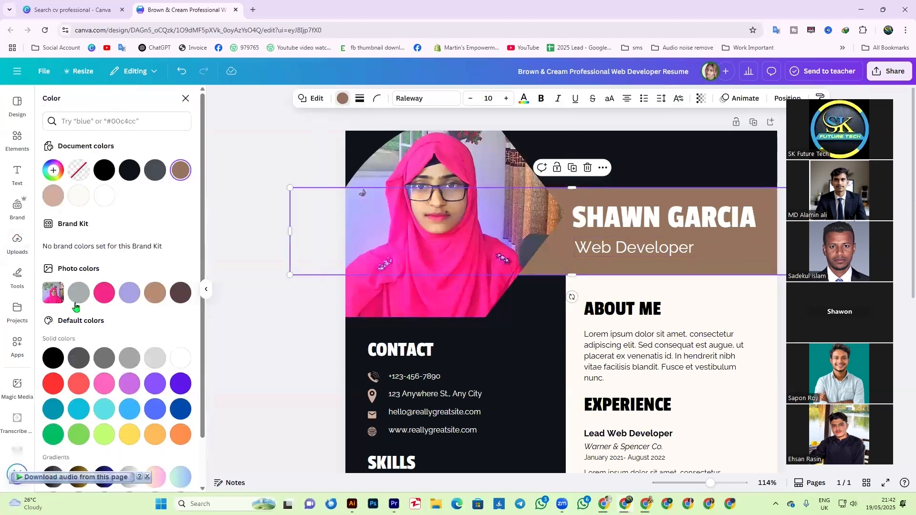
pyautogui.click(103, 293)
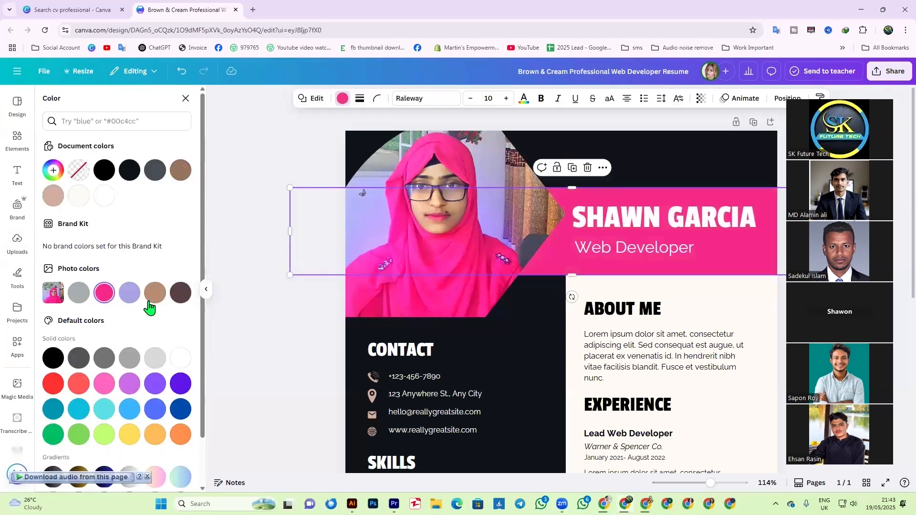
pyautogui.click(130, 295)
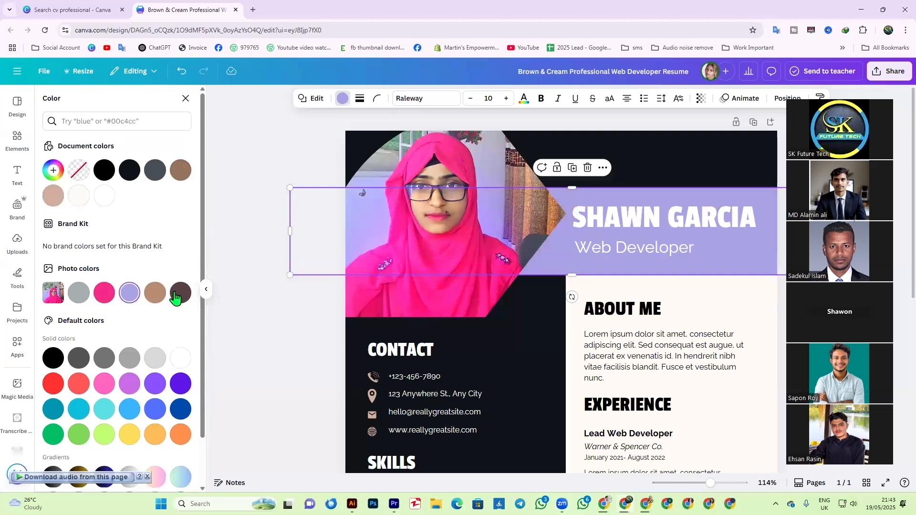
pyautogui.click(154, 292)
pyautogui.click(53, 198)
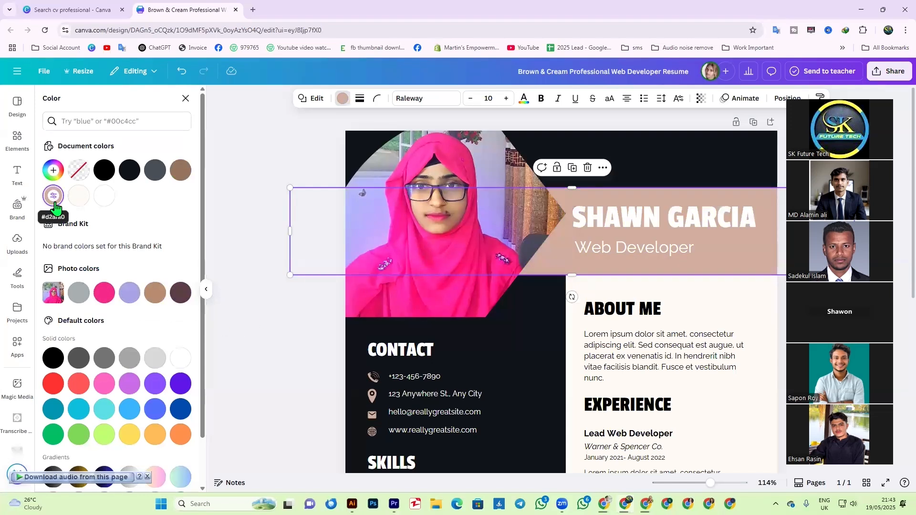
pyautogui.click(130, 384)
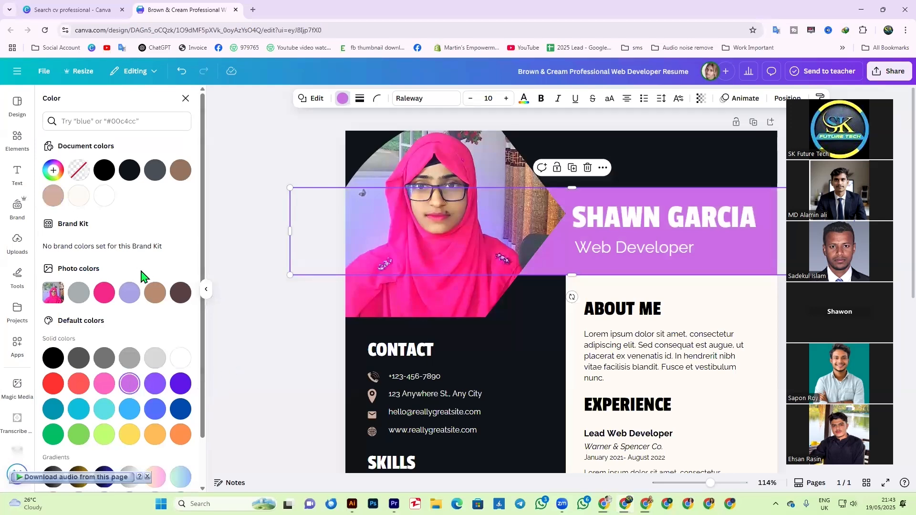
pyautogui.hotkey('ctrl', 'z')
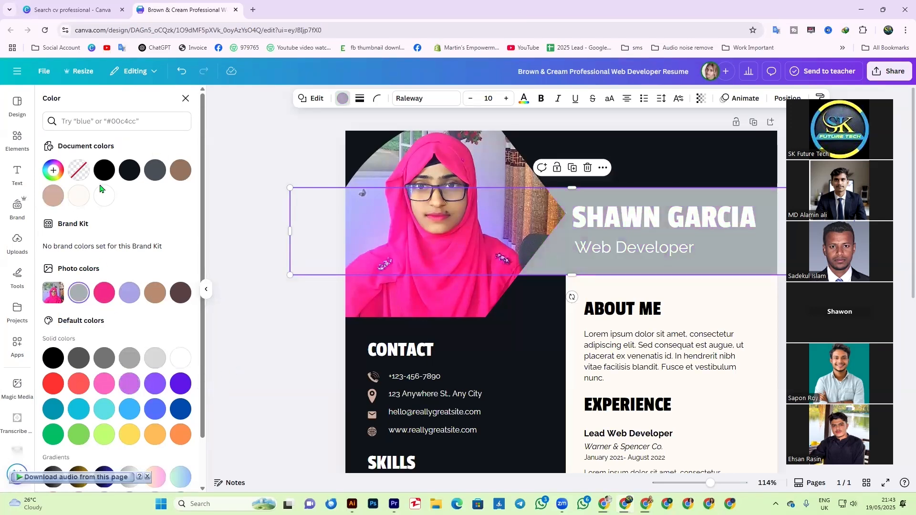
pyautogui.click(292, 371)
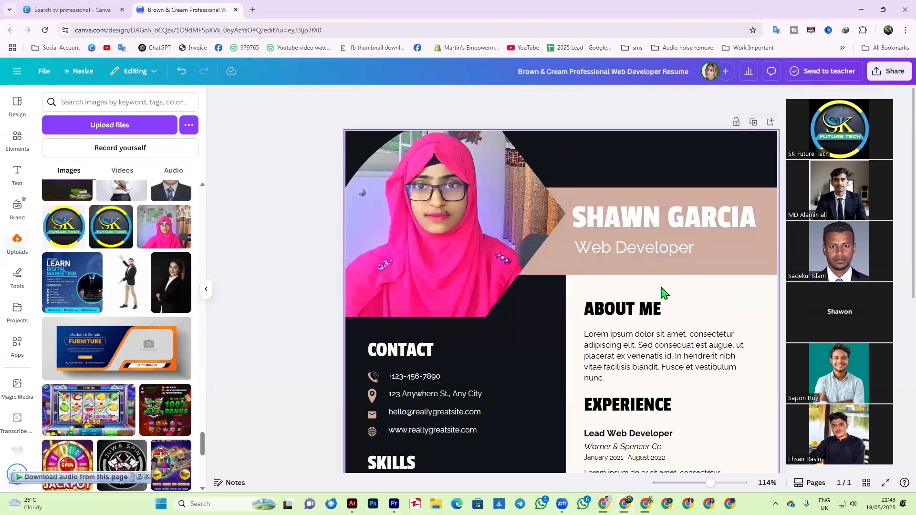
# - Replace the template's sample heading name with the resume owner's name
pyautogui.click(691, 227)
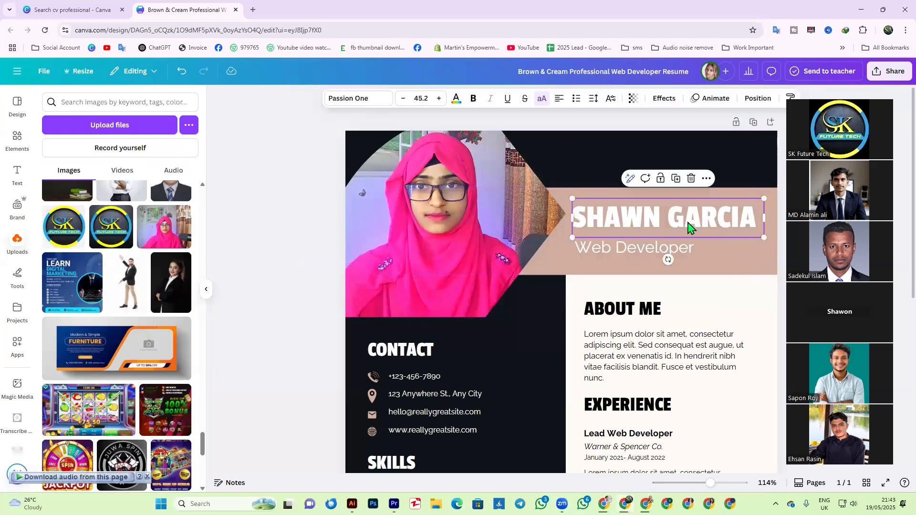
pyautogui.doubleClick(685, 219)
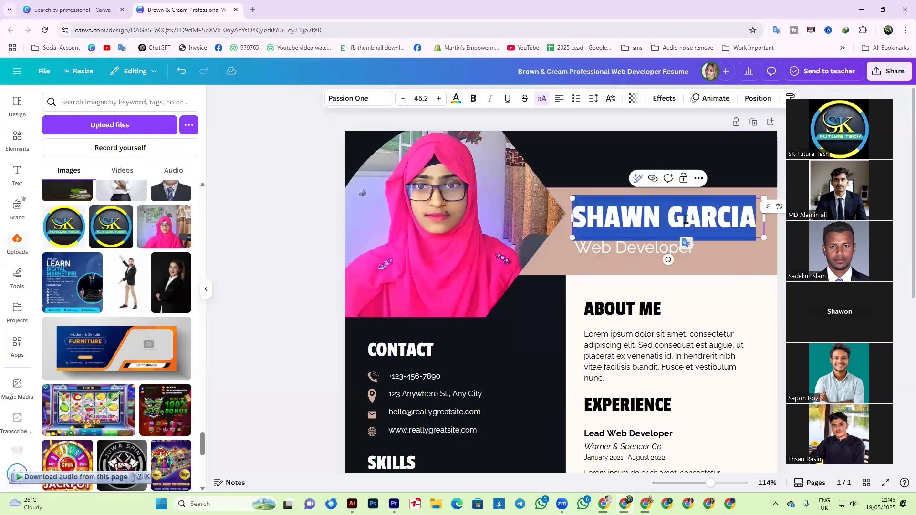
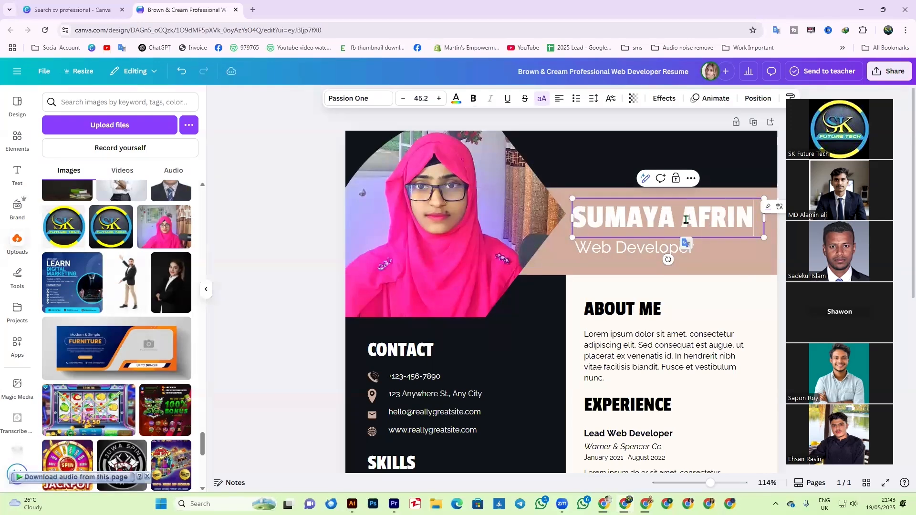
pyautogui.press('Escape')
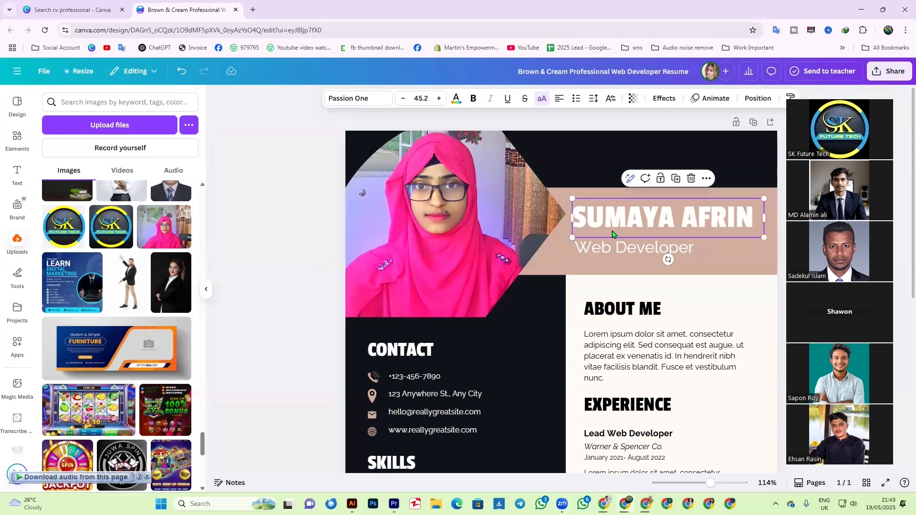
# - Browse font options for the name and try bold, leaving it unbolded
pyautogui.click(341, 98)
pyautogui.scroll(-3, 119, 286)
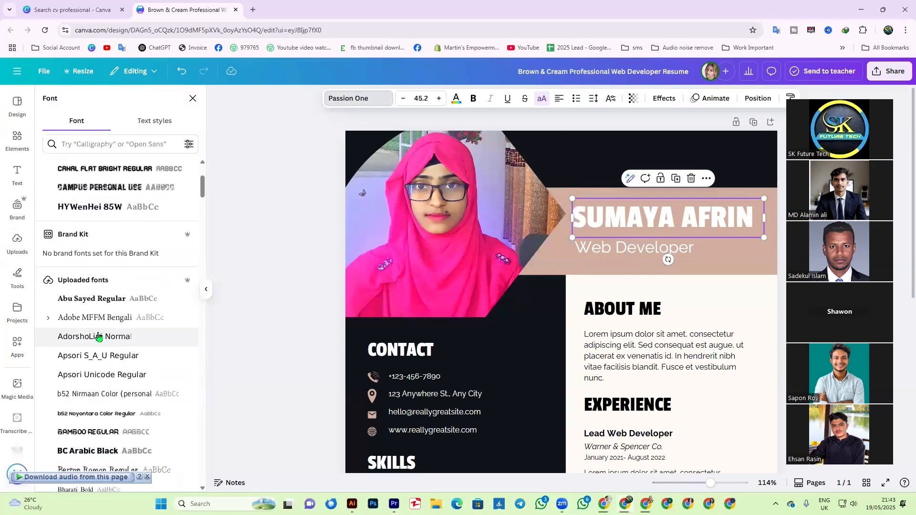
pyautogui.scroll(5, 126, 341)
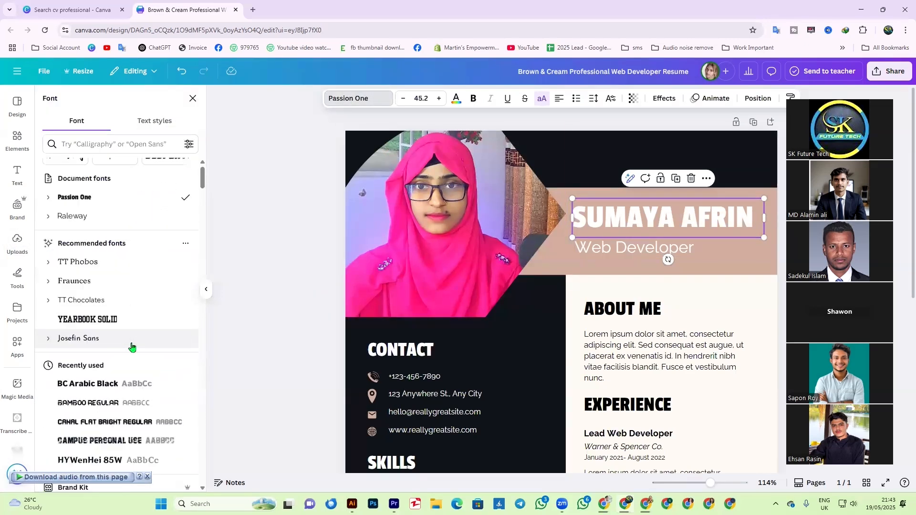
pyautogui.click(474, 100)
pyautogui.click(474, 100)
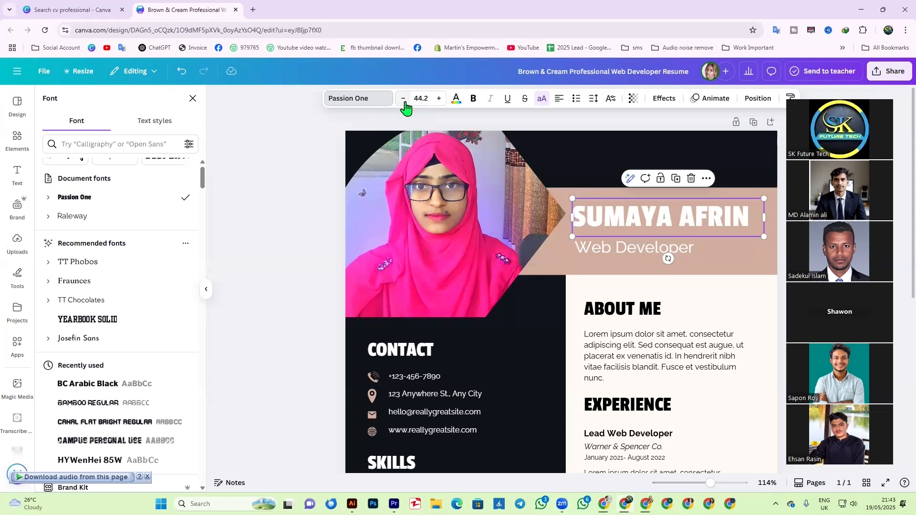
pyautogui.click(206, 289)
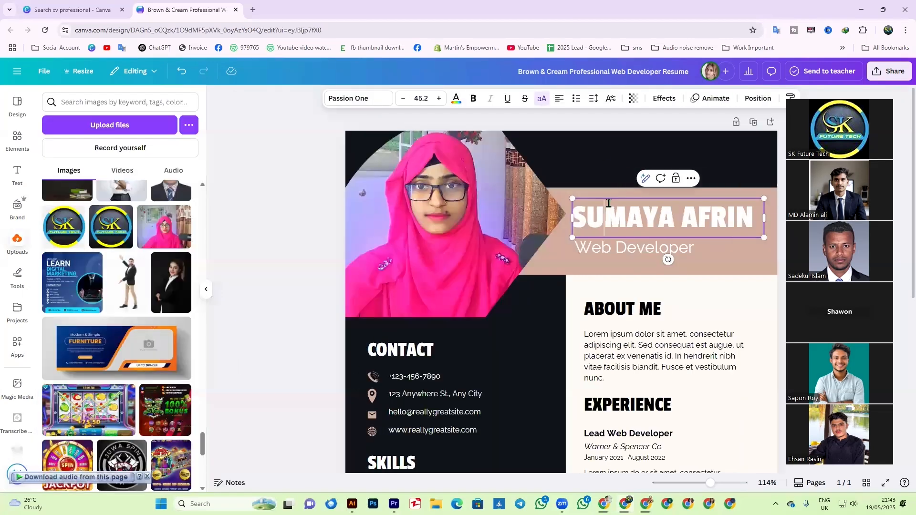
# - Centre-align the name within its text box
pyautogui.click(724, 252)
pyautogui.click(713, 218)
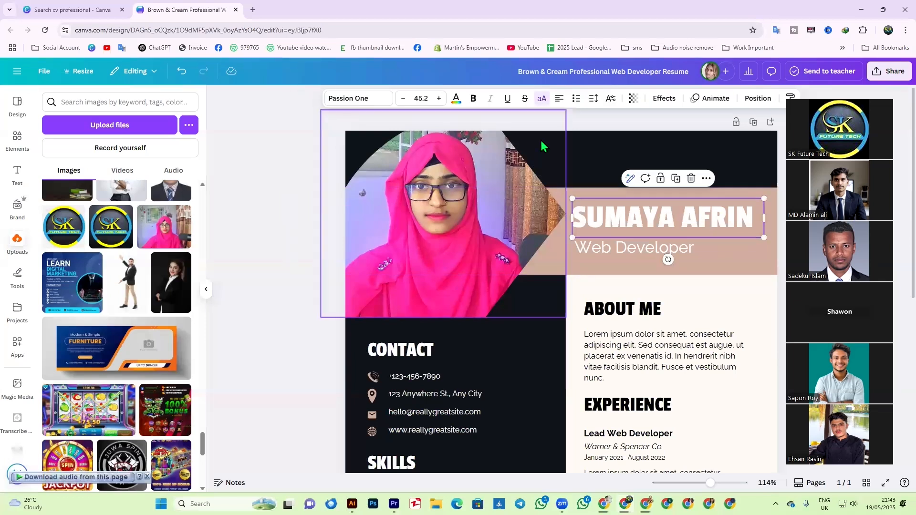
pyautogui.click(559, 99)
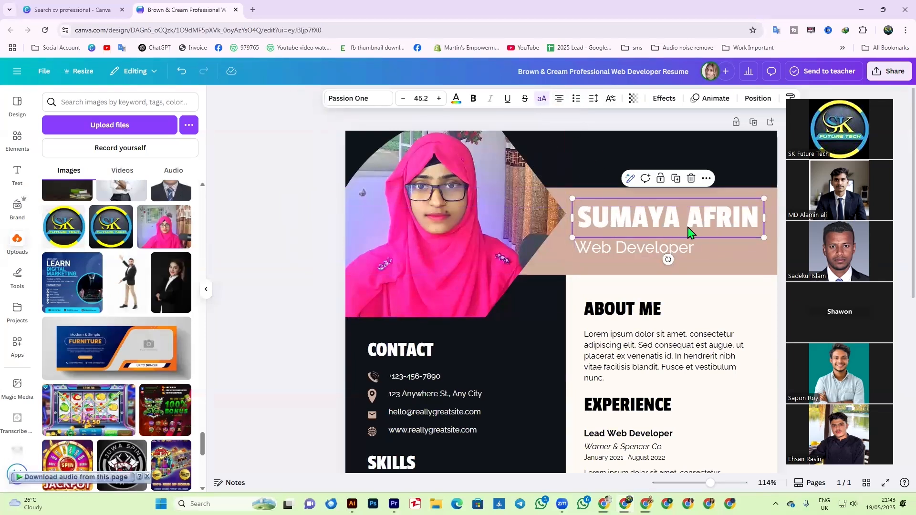
pyautogui.click(597, 255)
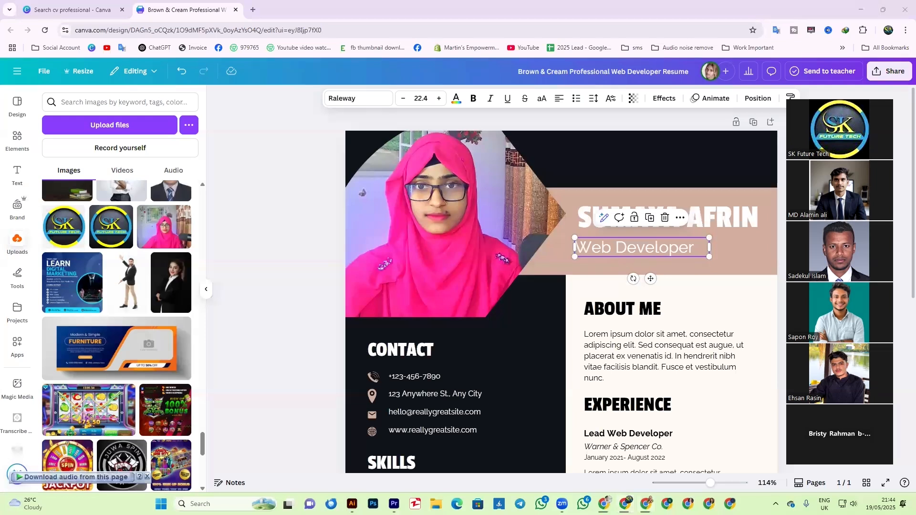
# - Change the subtitle to 'Digital Marketing Specialist' and widen it to fit one line
pyautogui.doubleClick(650, 249)
pyautogui.write('Digital Marketin')
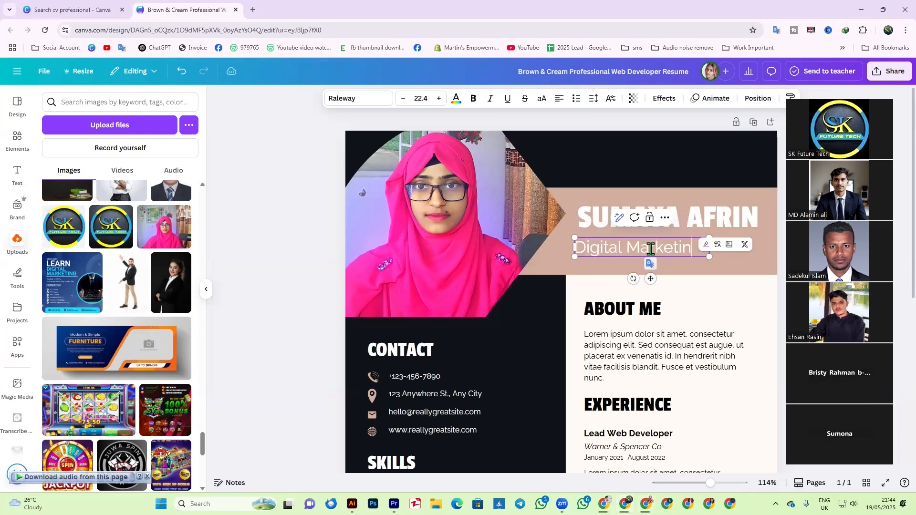
pyautogui.write('g s')
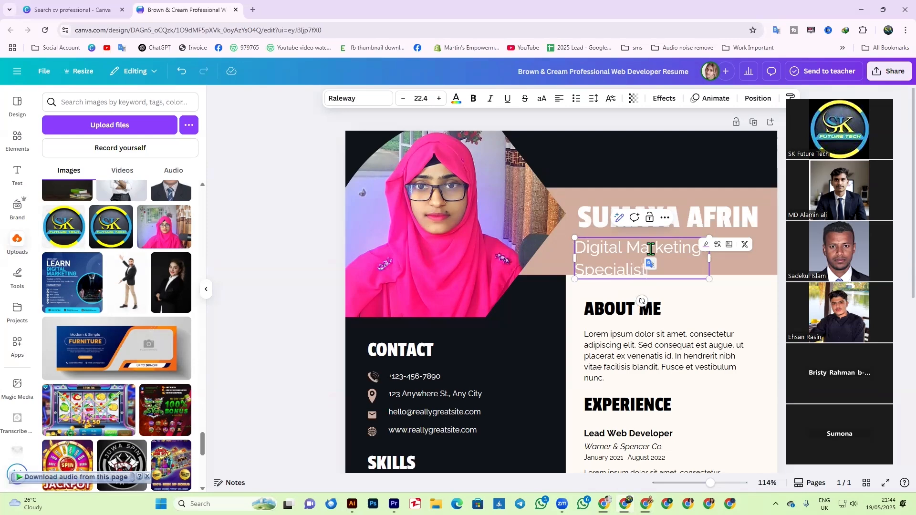
pyautogui.click(694, 281)
pyautogui.click(647, 256)
pyautogui.moveTo(711, 258); pyautogui.dragTo(784, 247)
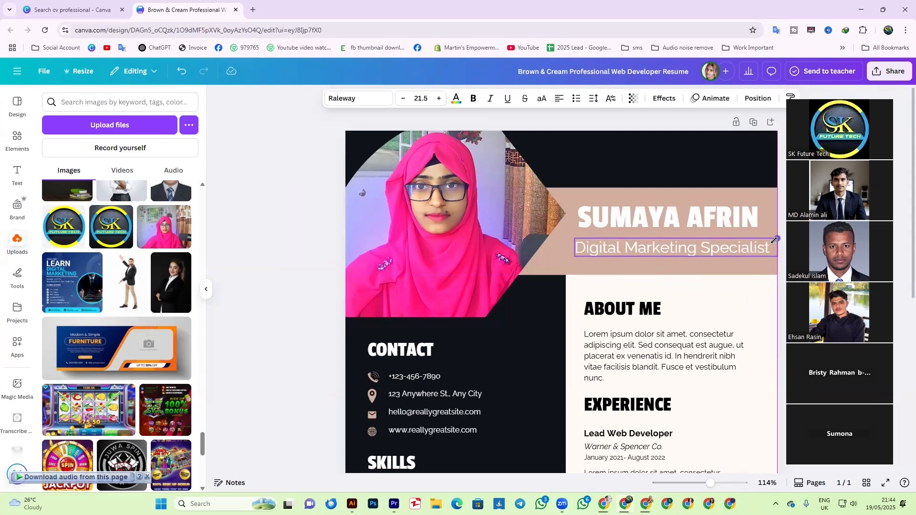
pyautogui.click(720, 268)
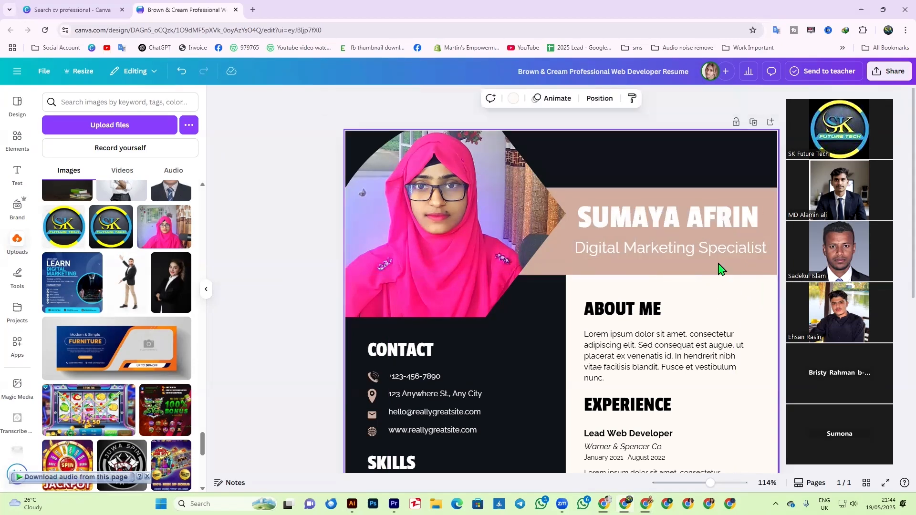
# - Centre the subtitle text and move it up just beneath the name
pyautogui.click(679, 256)
pyautogui.click(559, 99)
pyautogui.moveTo(643, 248); pyautogui.dragTo(637, 244)
pyautogui.click(732, 309)
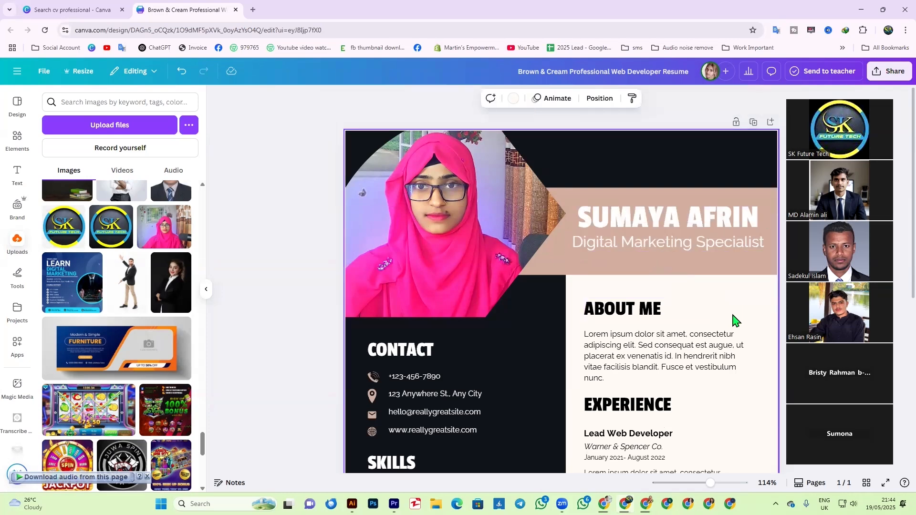
pyautogui.click(667, 230)
pyautogui.keyDown('shift'); pyautogui.click(674, 251); pyautogui.keyUp('shift')
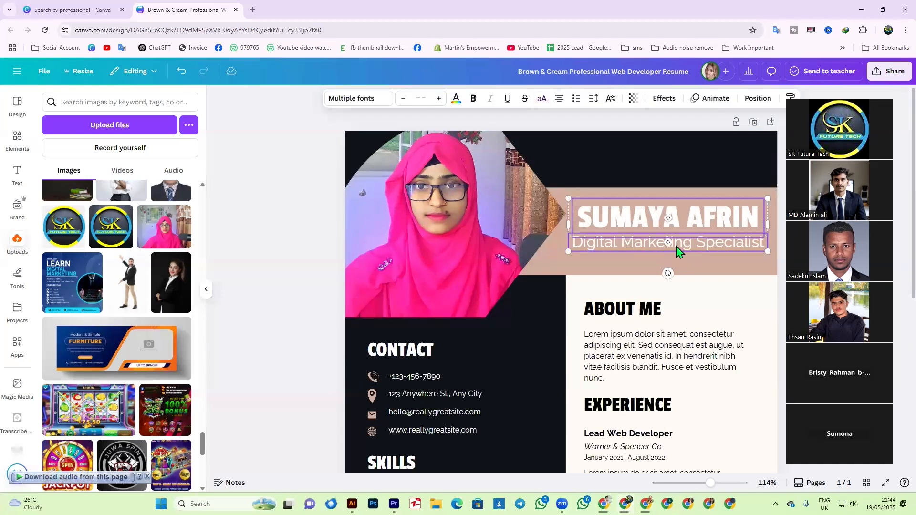
pyautogui.click(680, 292)
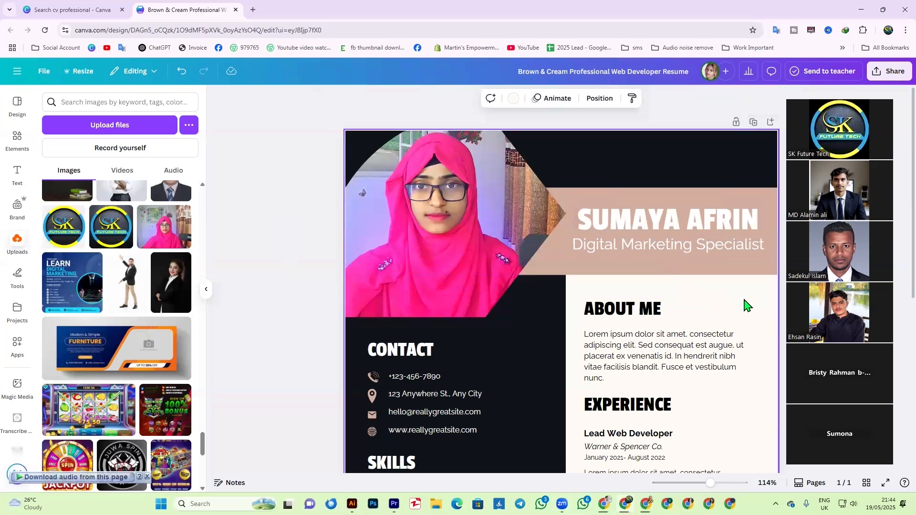
# - Colour the name pink to match the photo and the subtitle black
pyautogui.click(665, 222)
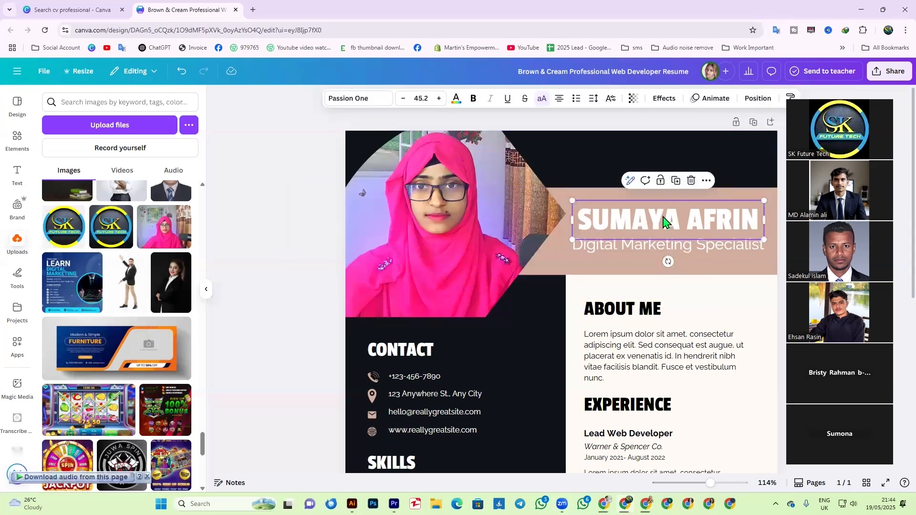
pyautogui.click(456, 98)
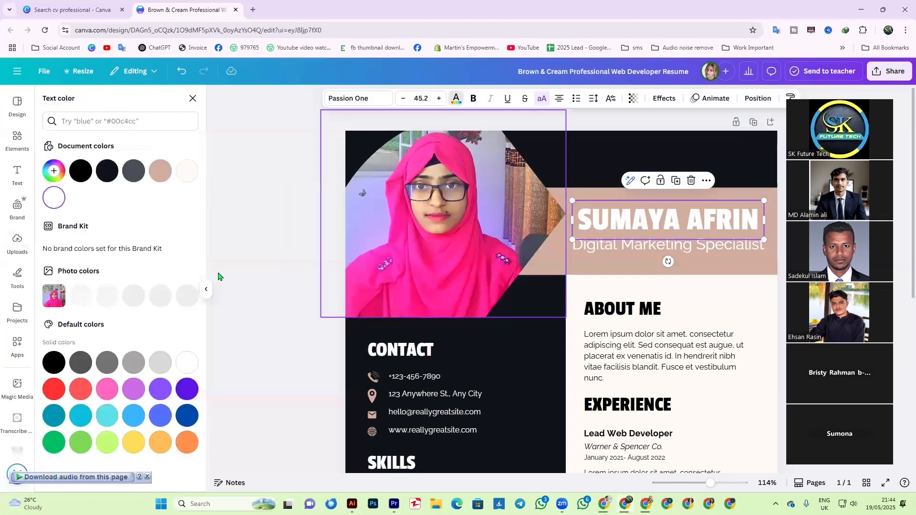
pyautogui.click(107, 295)
pyautogui.click(716, 251)
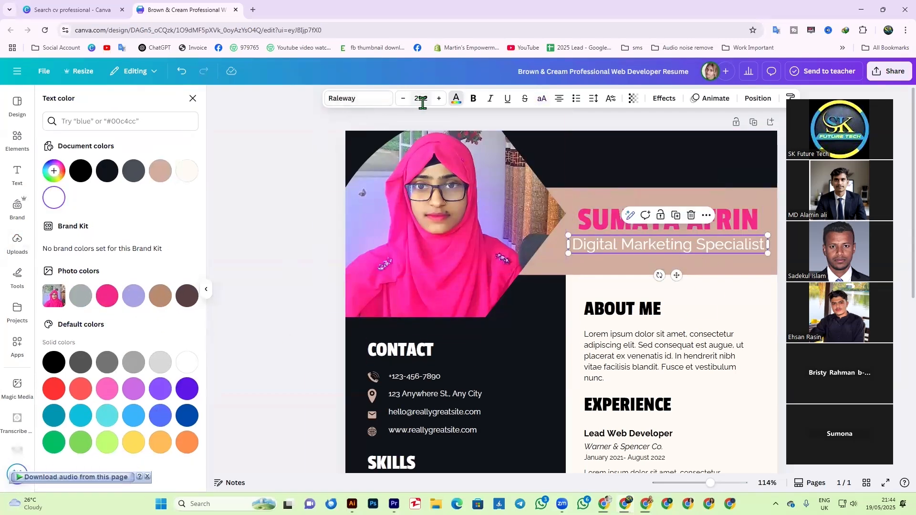
pyautogui.click(75, 182)
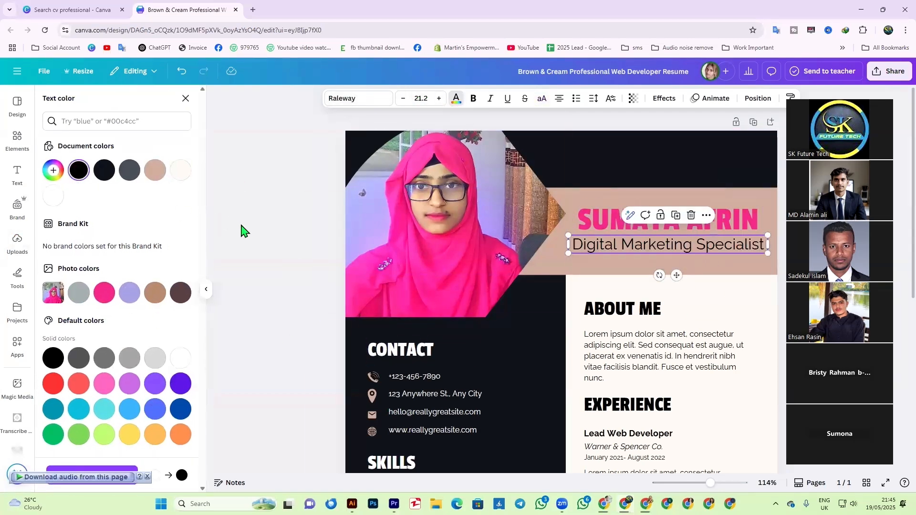
pyautogui.click(245, 231)
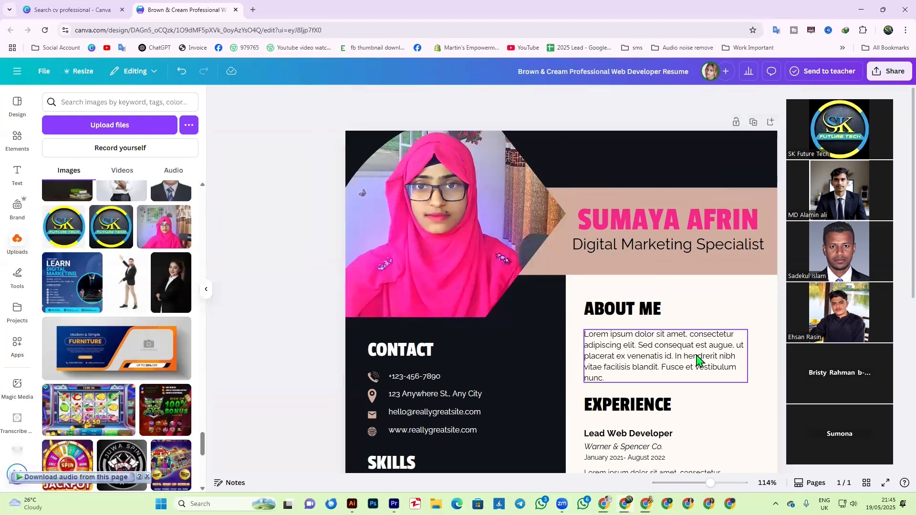
# - Clear the About Me text and begin 'I am a passionate and results-driven Digital Marketer'
pyautogui.scroll(-2, 697, 360)
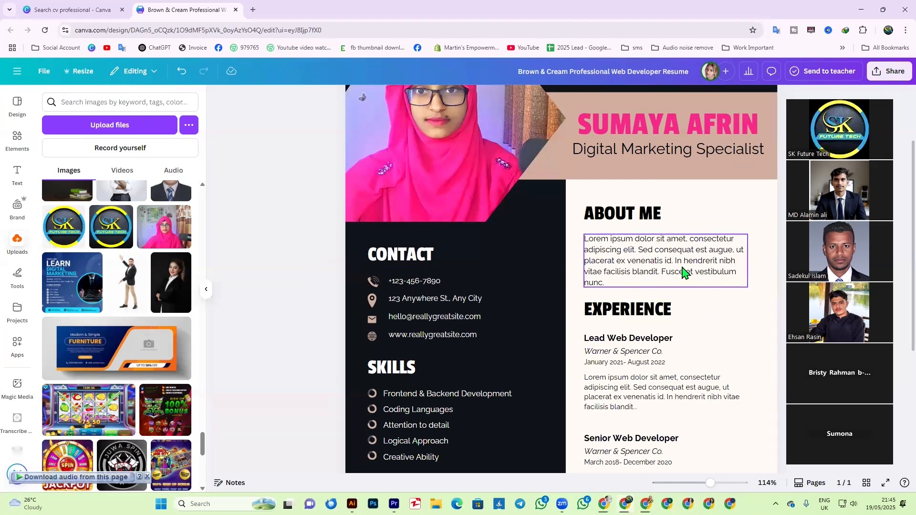
pyautogui.moveTo(626, 263); pyautogui.dragTo(623, 252)
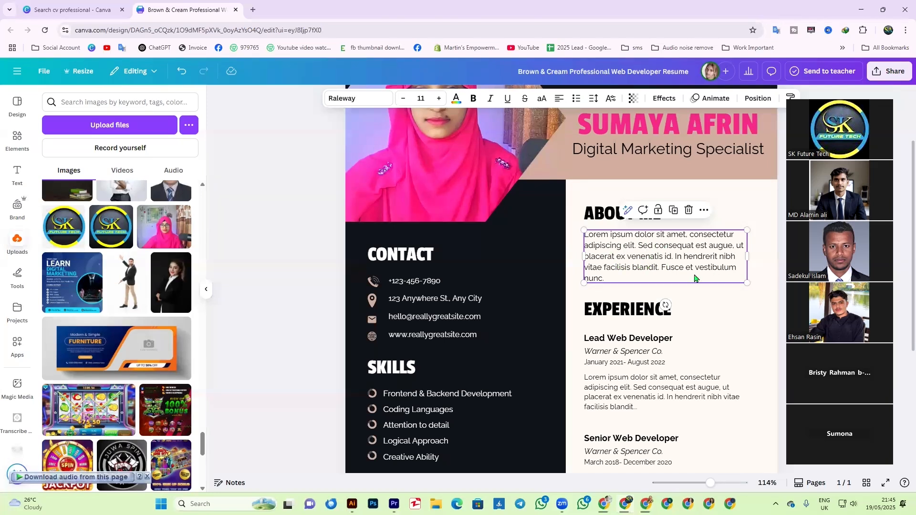
pyautogui.doubleClick(661, 264)
pyautogui.press('BackSpace')
pyautogui.write('I am a pass')
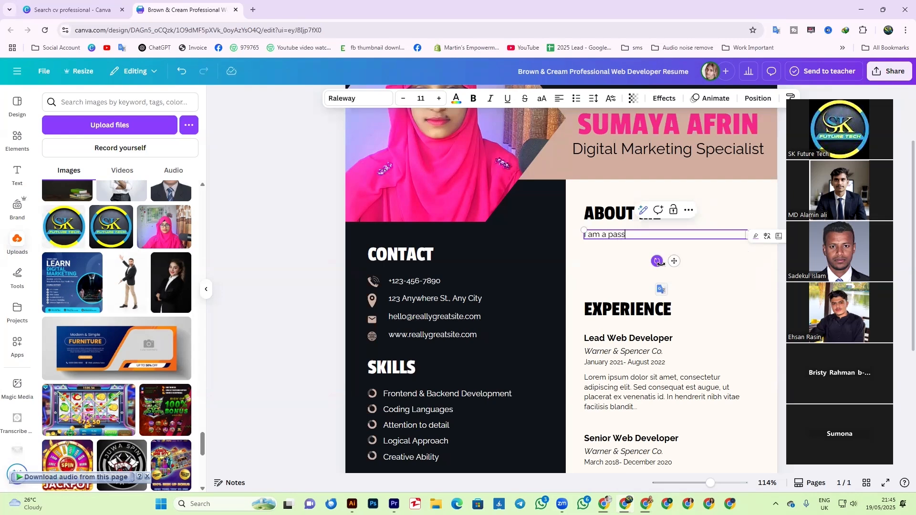
pyautogui.write('ionate and resultd')
pyautogui.press('BackSpace')
pyautogui.write('s-driven')
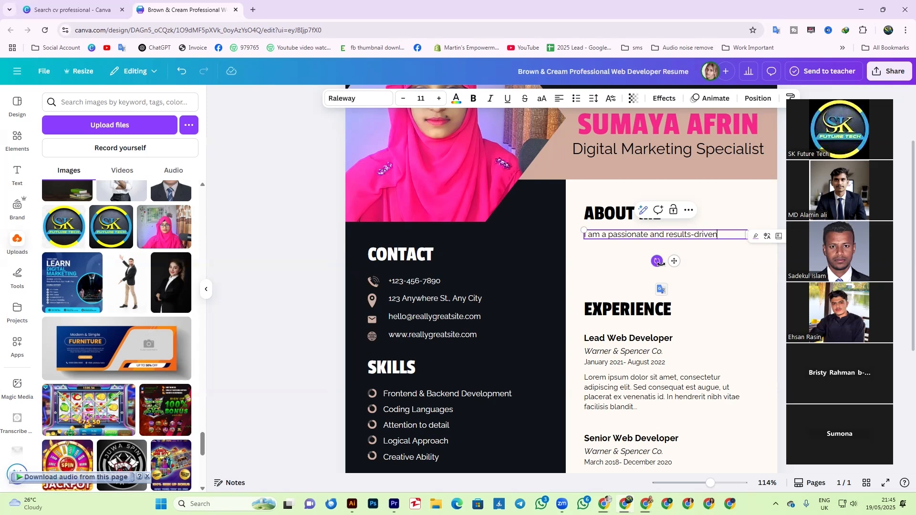
pyautogui.write(' Digital Marketer')
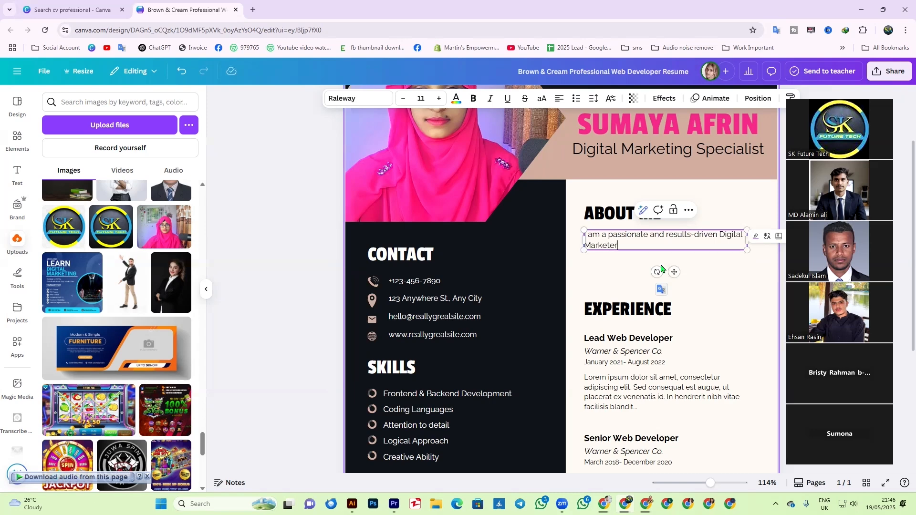
pyautogui.write(' With')
# - Continue with 'hands-on expertise in youtube seo, channel audits, video optimization, and facebook & YouTube Ad Campaigns'
pyautogui.press('Left')
pyautogui.press('Left')
pyautogui.press('Left')
pyautogui.press('BackSpace')
pyautogui.write('with hands ')
pyautogui.write('on')
pyautogui.press('BackSpace')
pyautogui.press('BackSpace')
pyautogui.press('BackSpace')
pyautogui.write('-on expertise')
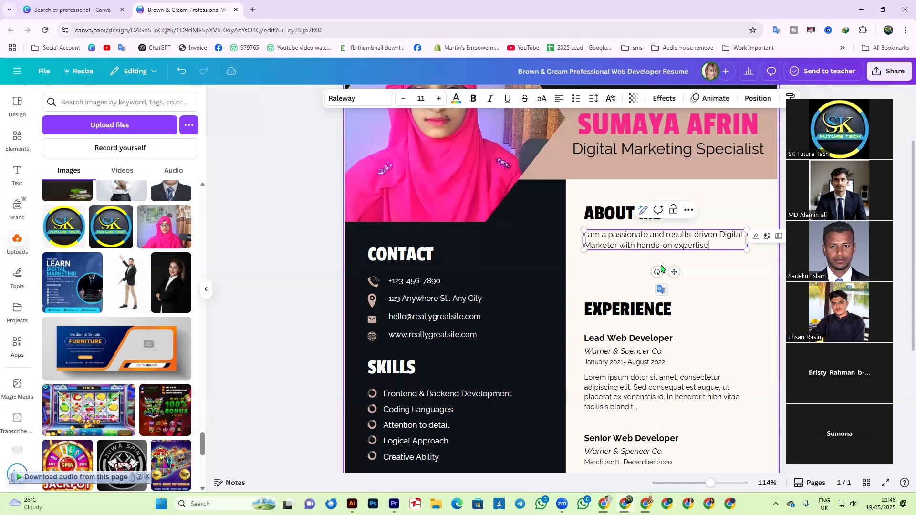
pyautogui.write(' in youtube seo')
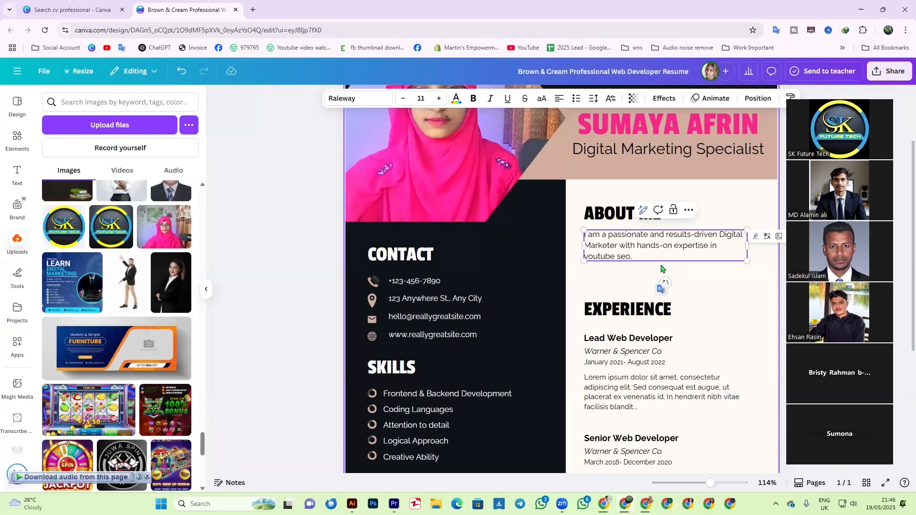
pyautogui.write(', channel audits,')
pyautogui.write('video optimiz')
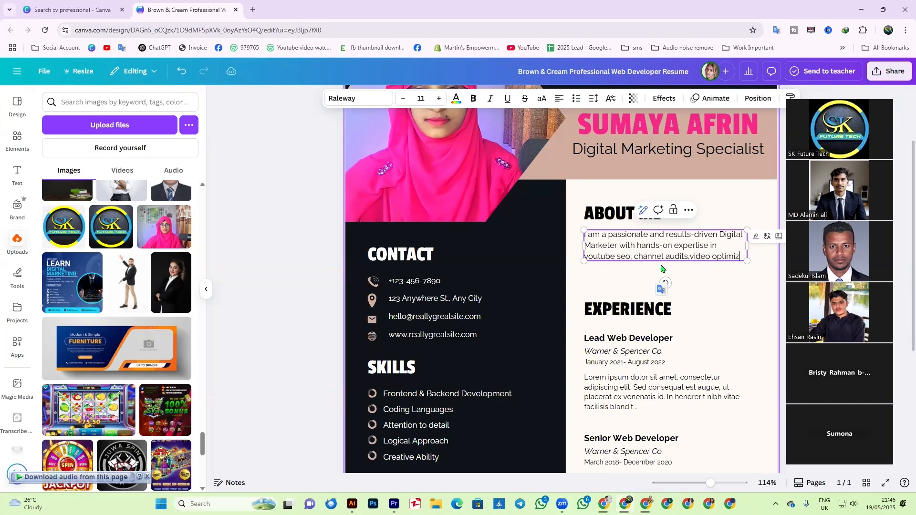
pyautogui.write('ation')
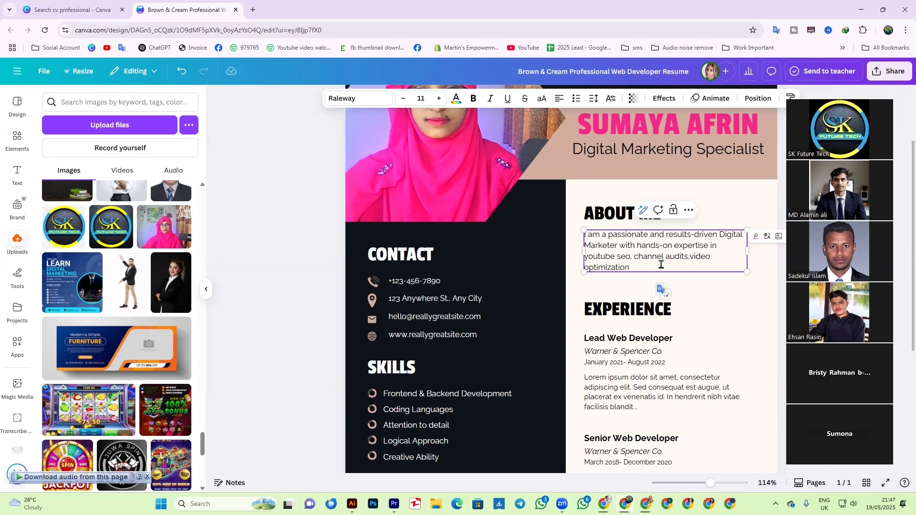
pyautogui.write(', and facebook')
pyautogui.write('& YouTube Ads')
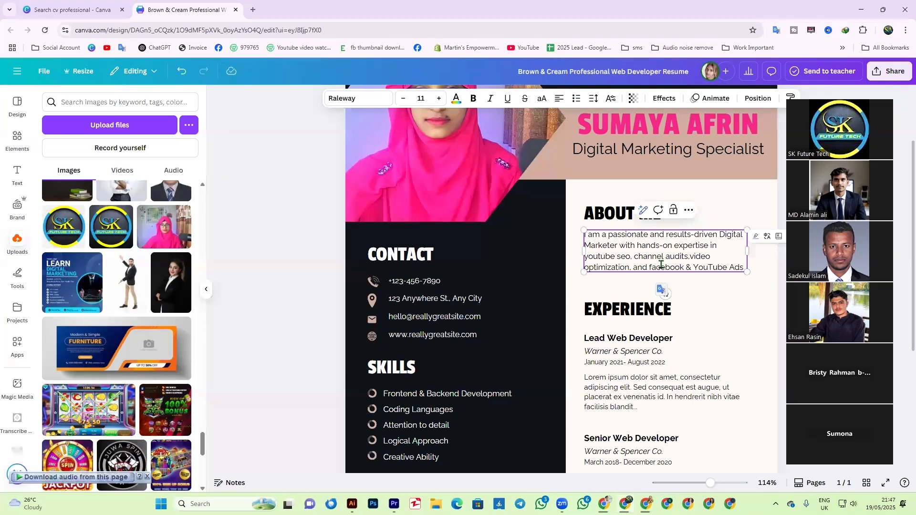
pyautogui.press('BackSpace')
pyautogui.write('Ca')
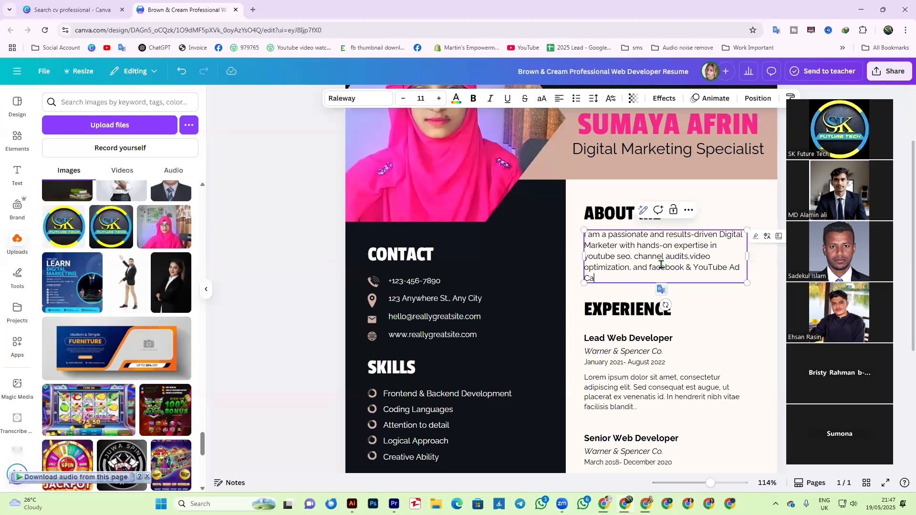
pyautogui.write('mpaigns.')
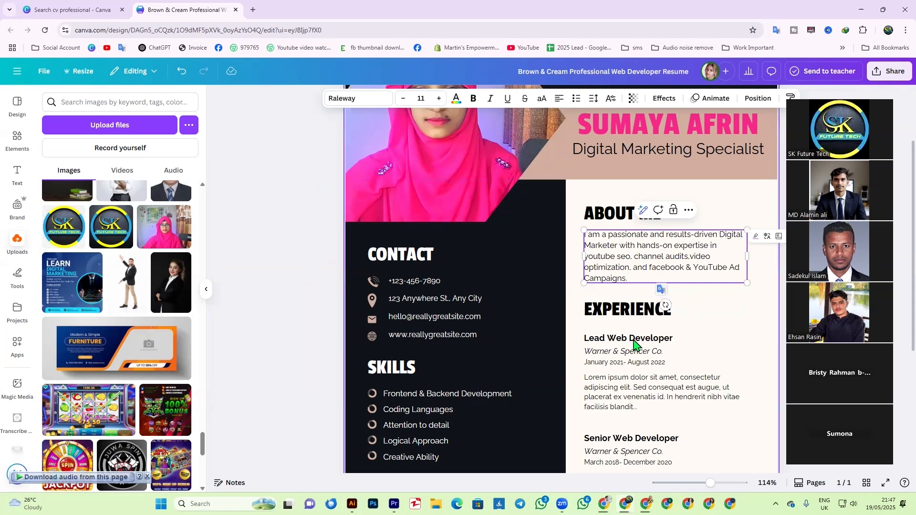
# - Leave the About Me text and select the first job's Lead Web Developer title
pyautogui.click(704, 300)
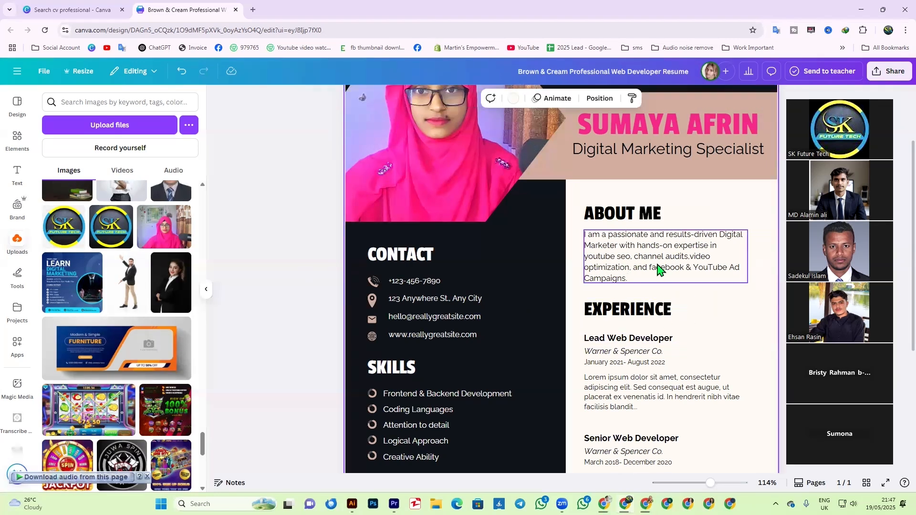
pyautogui.click(657, 267)
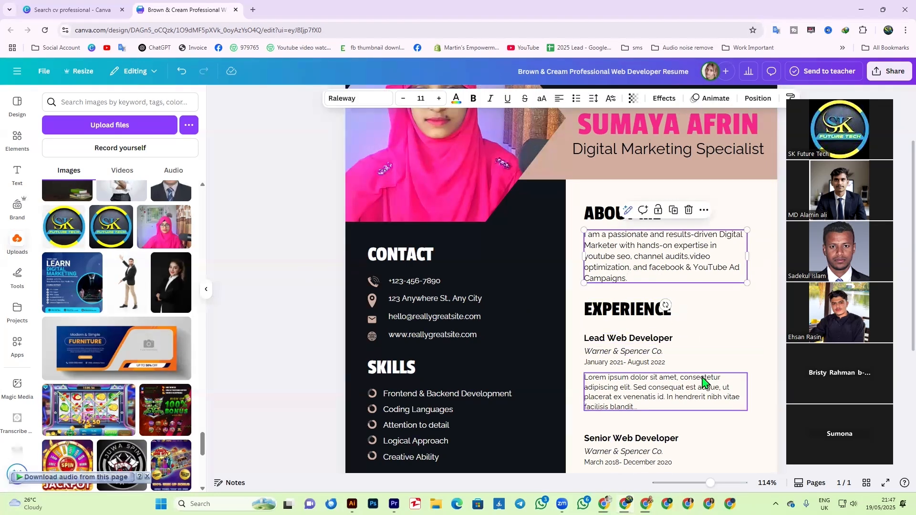
pyautogui.click(701, 353)
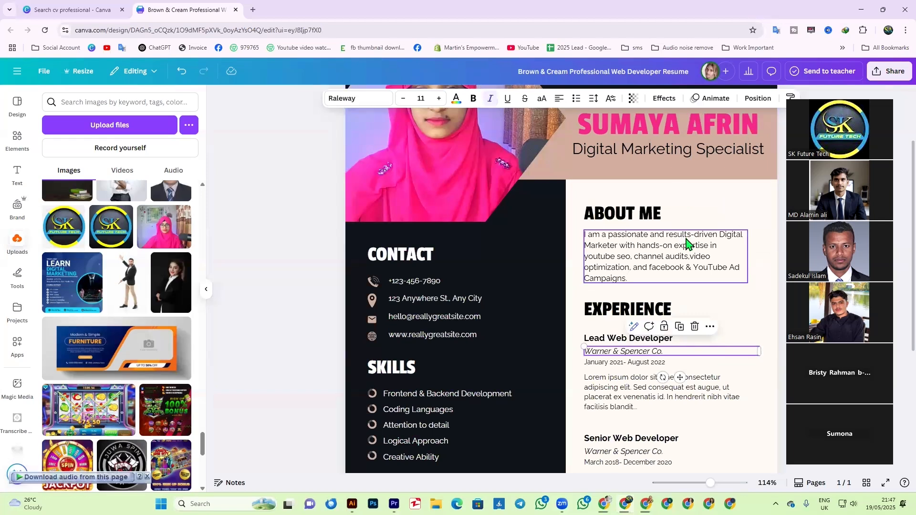
pyautogui.scroll(-1, 683, 247)
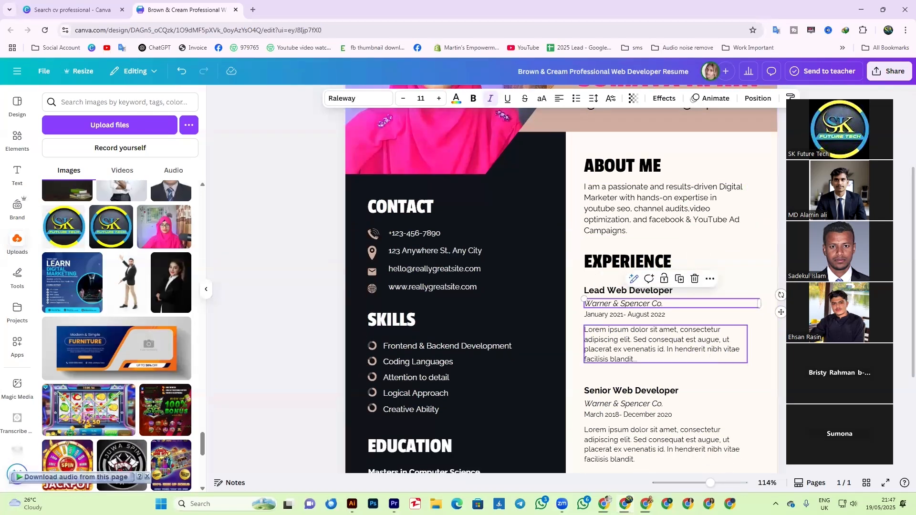
pyautogui.click(618, 316)
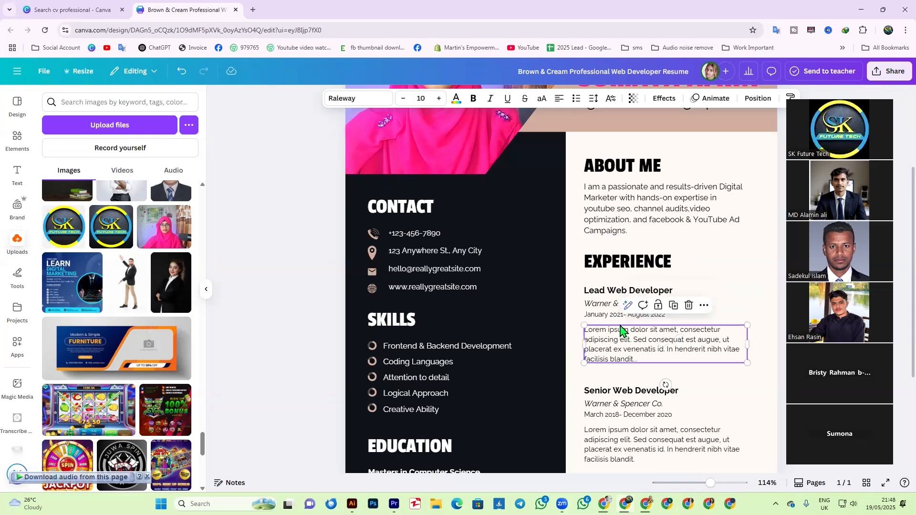
pyautogui.click(594, 293)
pyautogui.click(592, 307)
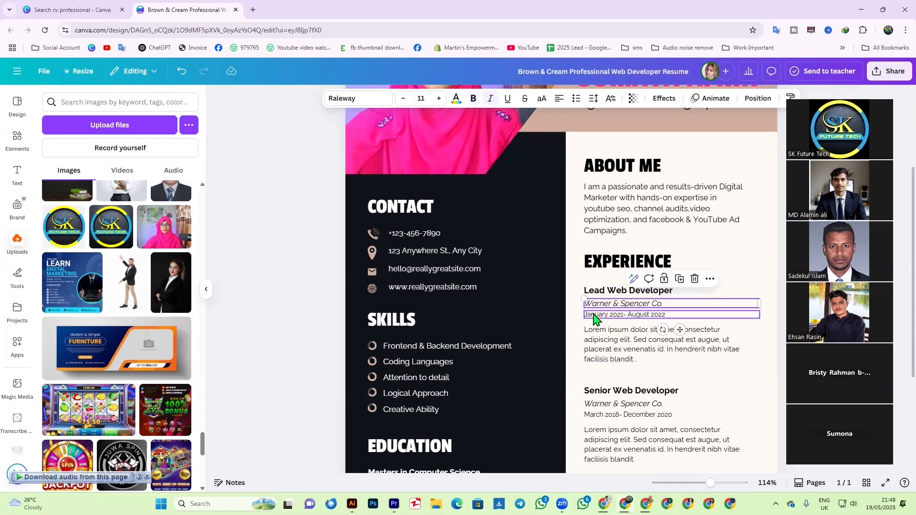
pyautogui.click(594, 315)
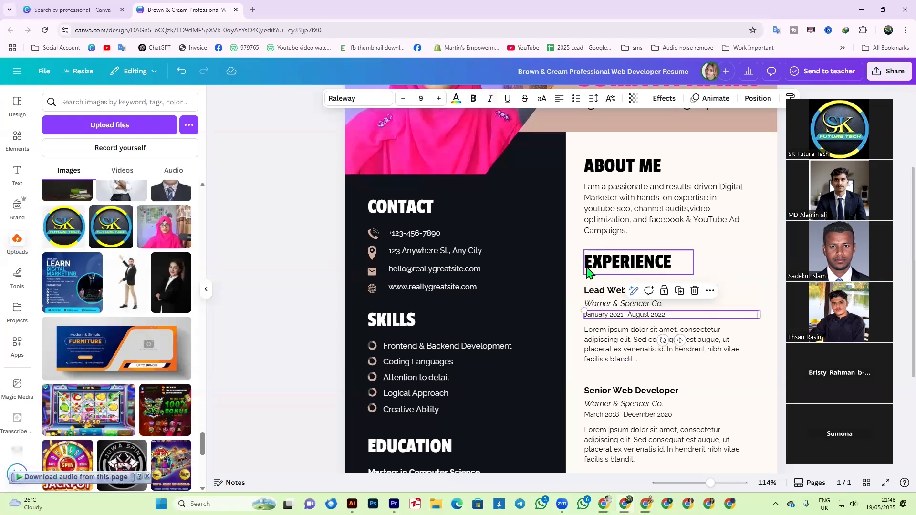
pyautogui.click(590, 292)
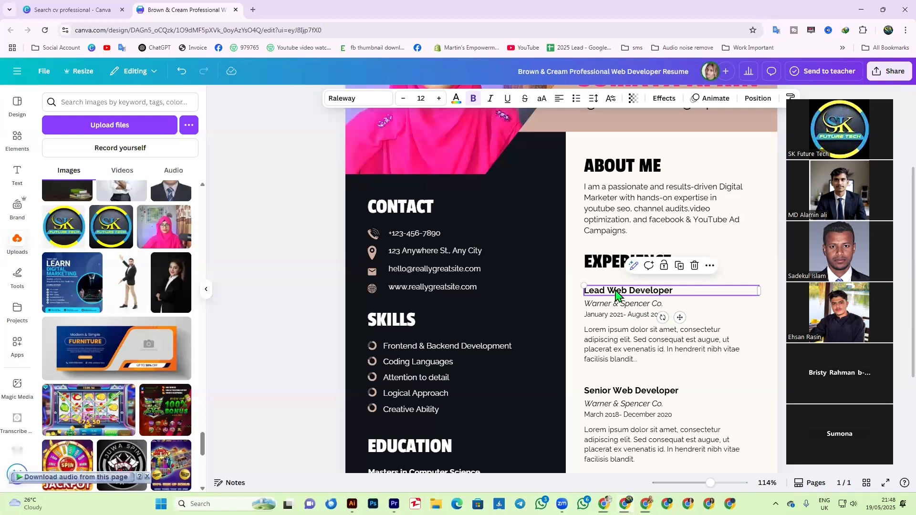
# - Retype the first job title as 'YouTube SEO & Channel Management'
pyautogui.doubleClick(615, 291)
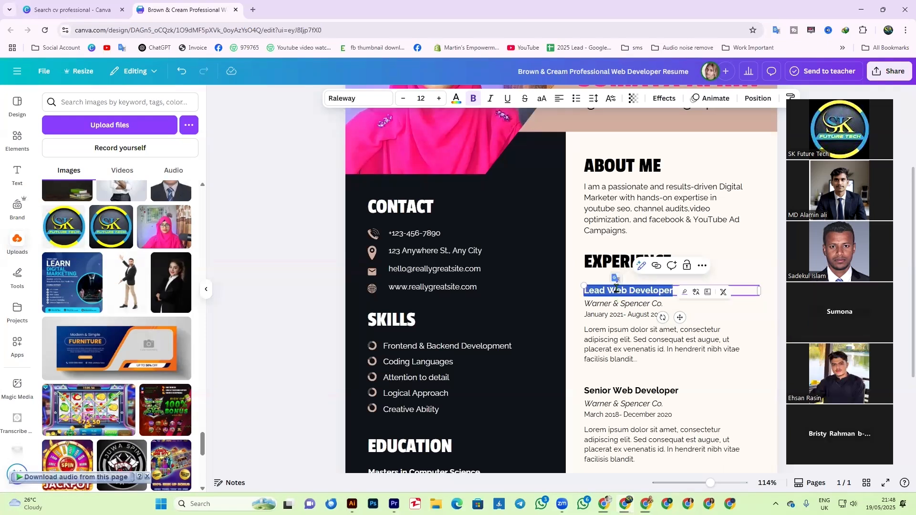
pyautogui.write('You')
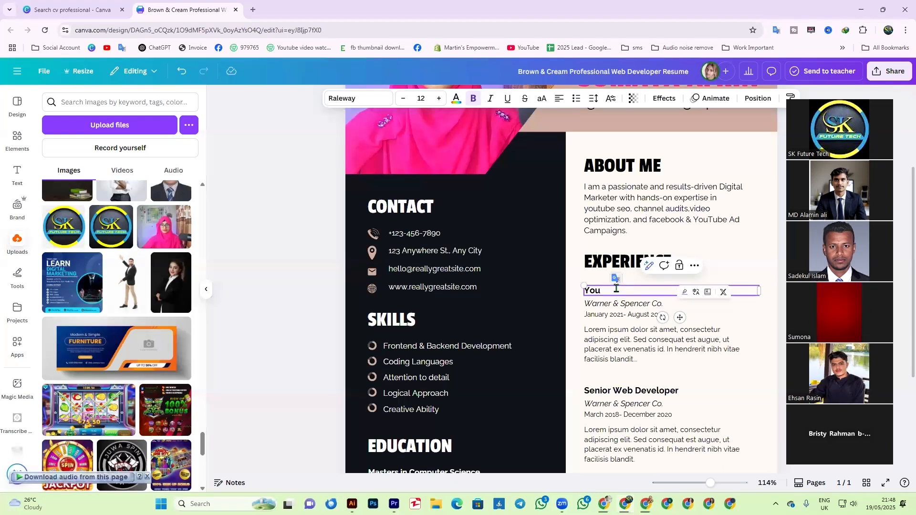
pyautogui.write('Tube SEP')
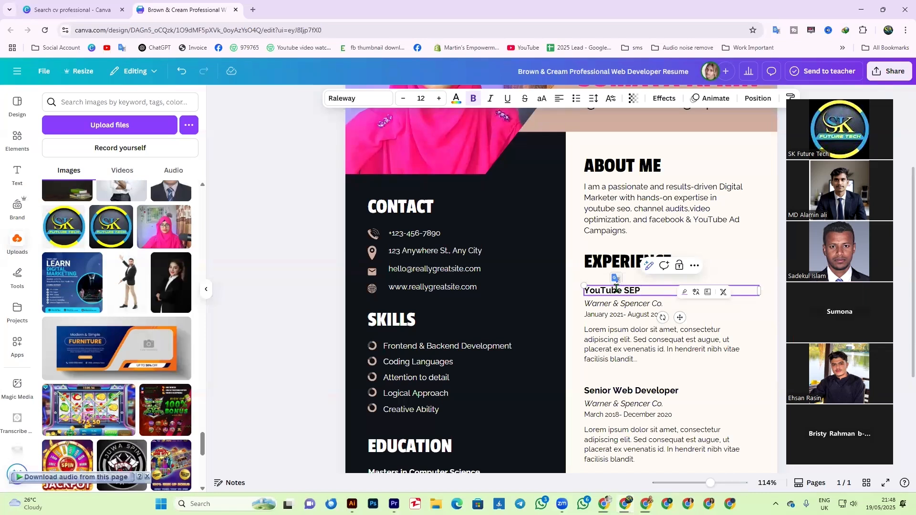
pyautogui.press('BackSpace')
pyautogui.write('O')
pyautogui.press('BackSpace')
pyautogui.write('O & Channel Managem')
pyautogui.write('ent')
pyautogui.click(623, 309)
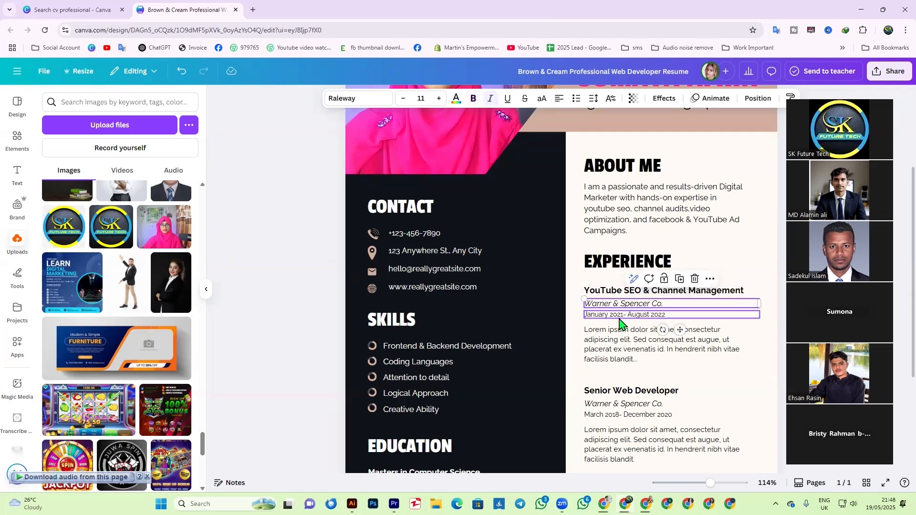
# - Select the Warner & Spencer Co. company text in the first experience entry
pyautogui.doubleClick(598, 305)
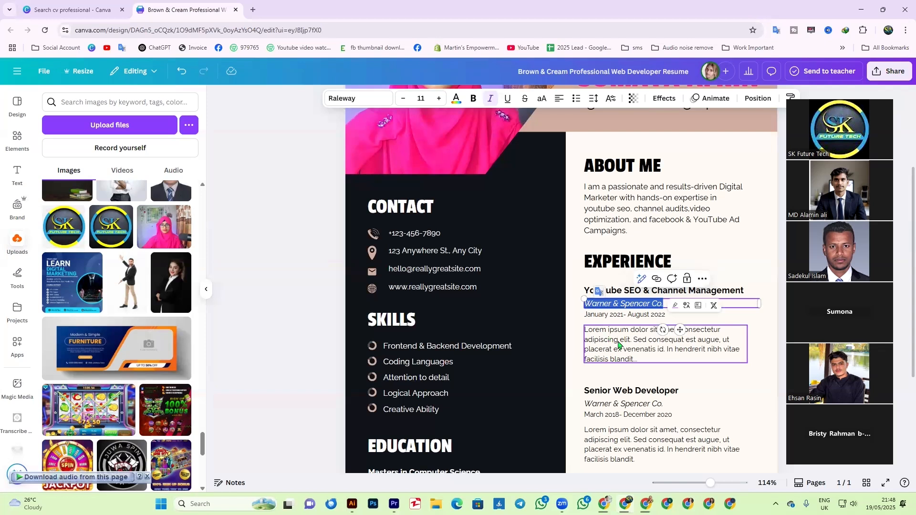
pyautogui.click(622, 312)
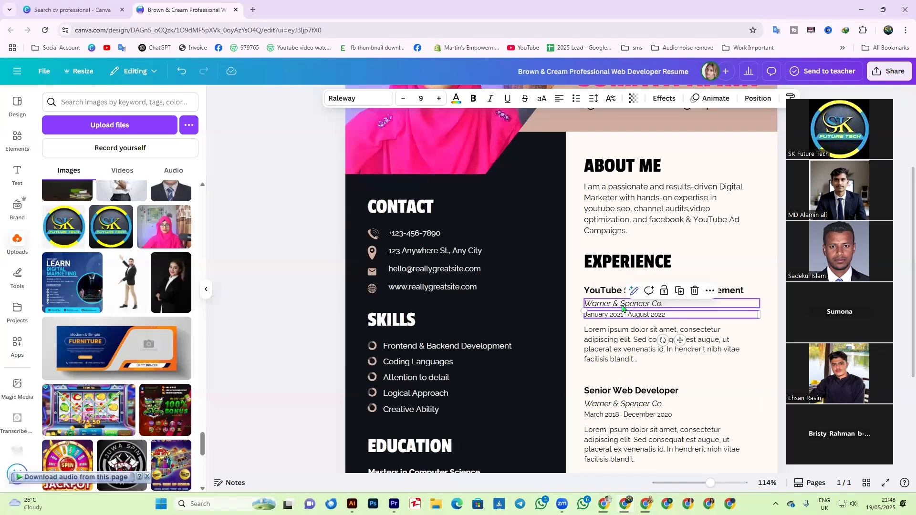
pyautogui.click(596, 304)
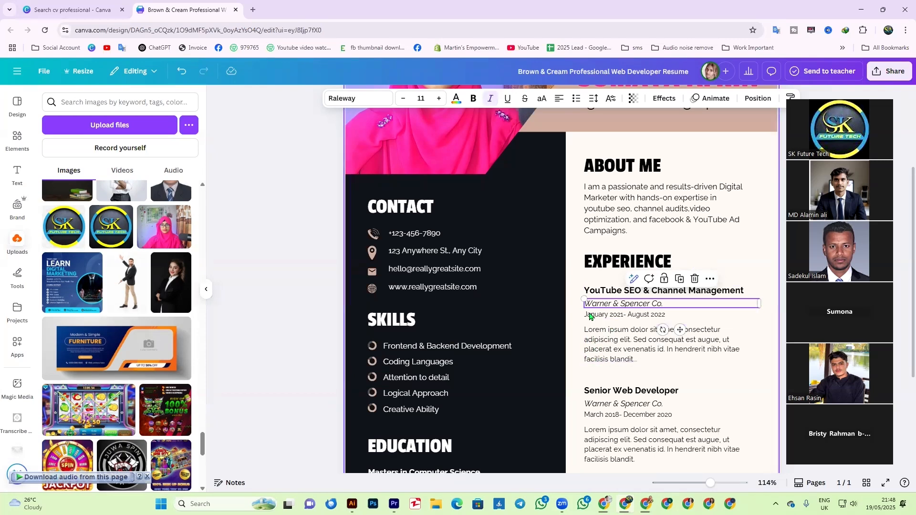
pyautogui.click(605, 290)
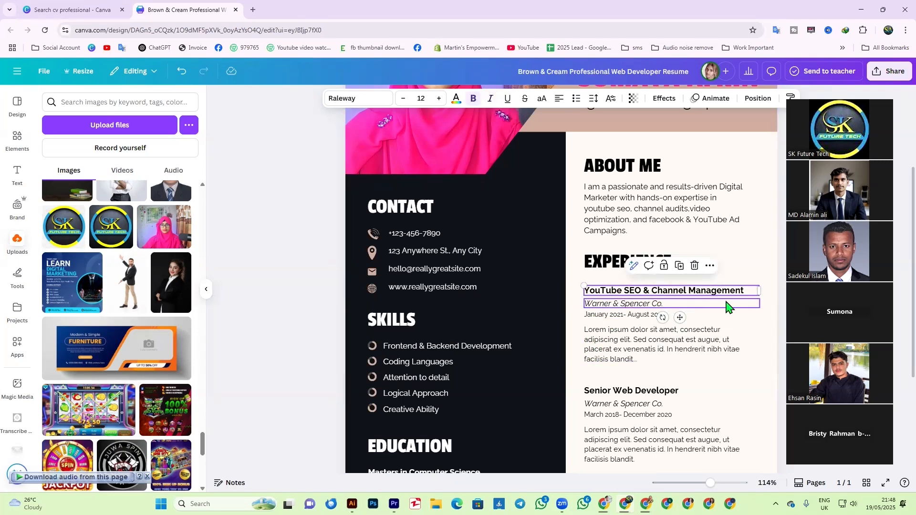
pyautogui.click(607, 305)
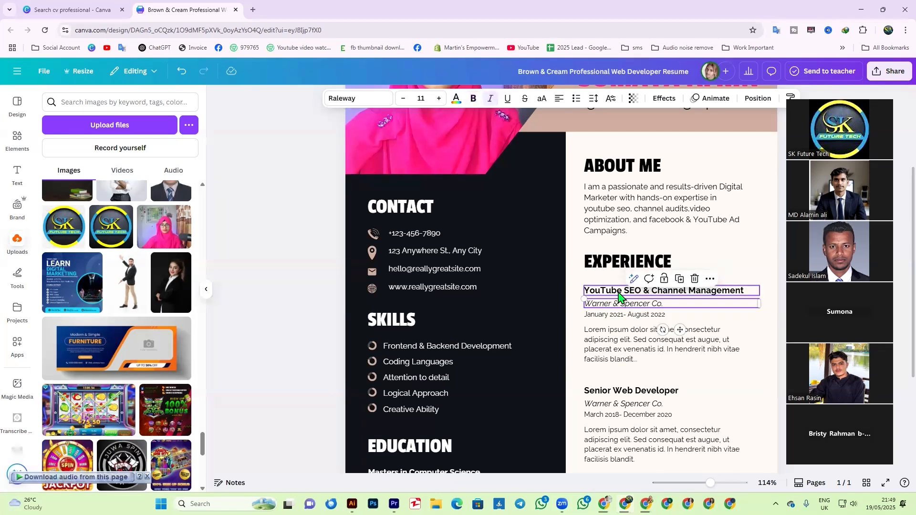
pyautogui.click(618, 293)
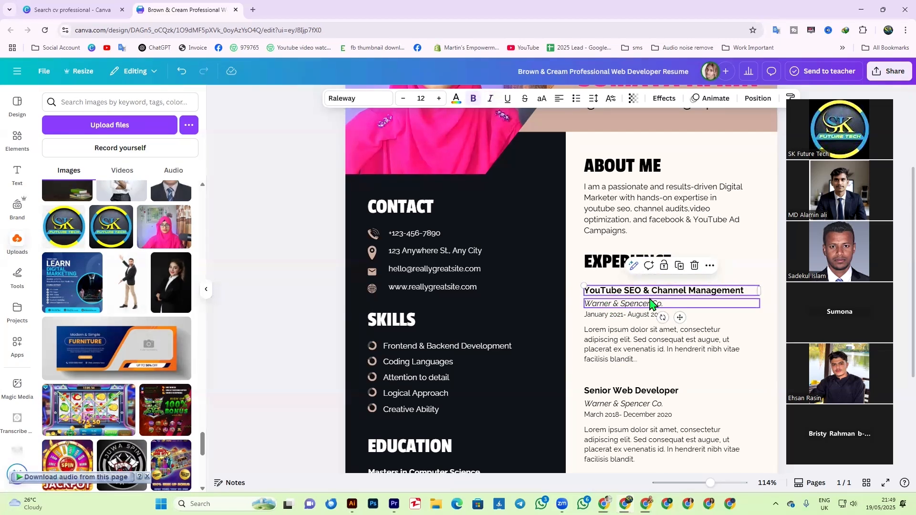
pyautogui.click(611, 307)
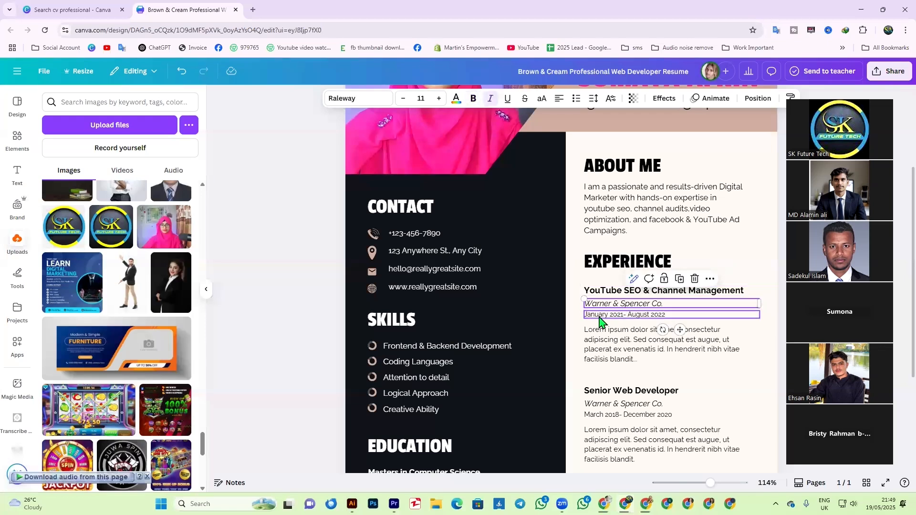
pyautogui.click(599, 316)
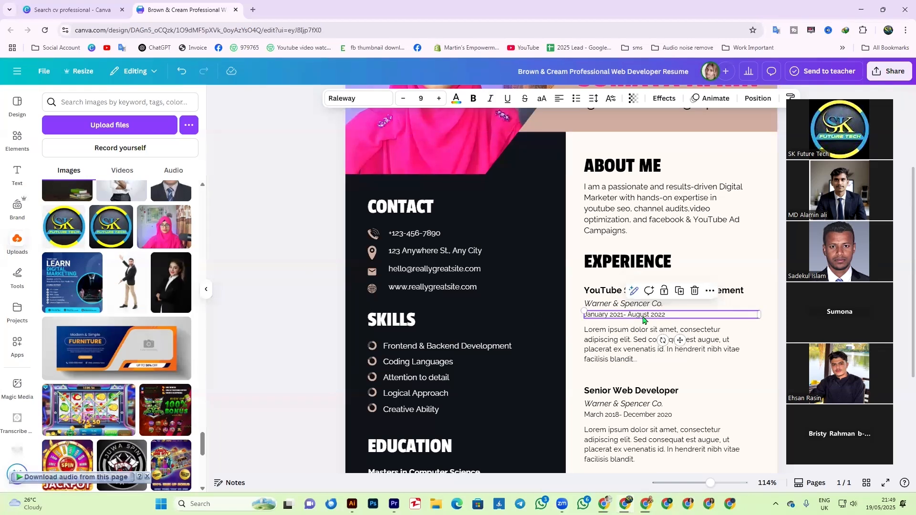
pyautogui.click(618, 343)
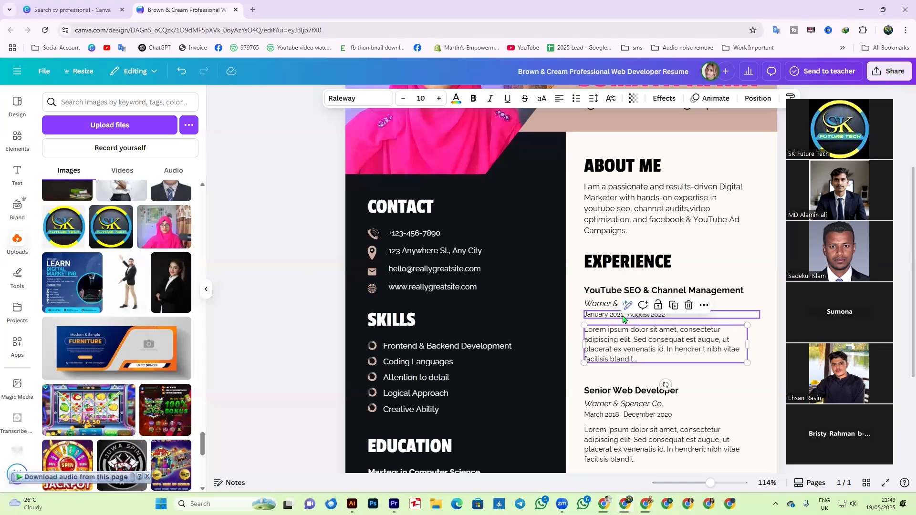
pyautogui.click(598, 307)
pyautogui.click(601, 304)
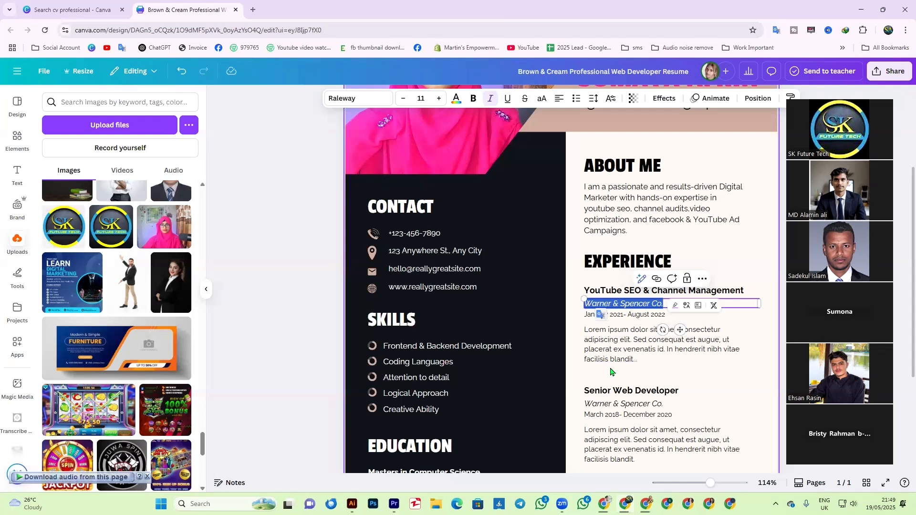
# - Replace the company line with 'Freelancer | Fiverr & Upwork'
pyautogui.write('Free')
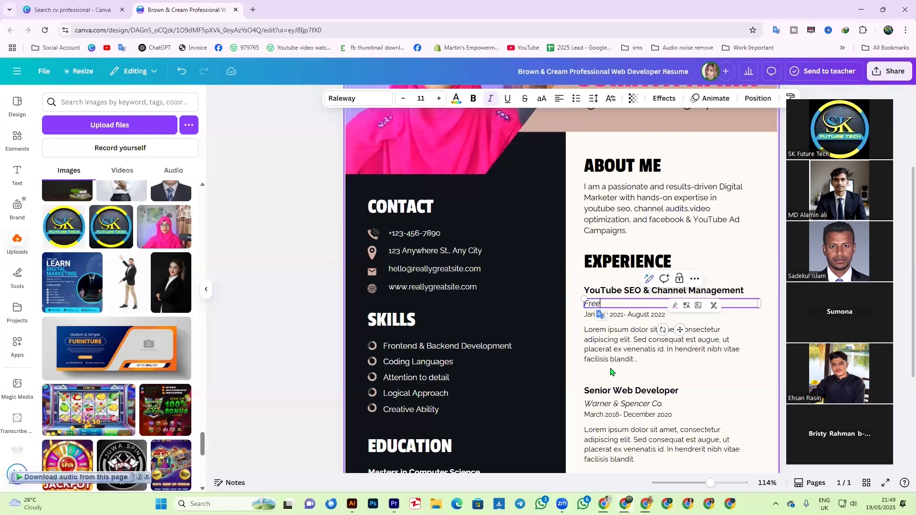
pyautogui.write('lancer')
pyautogui.press('BackSpace')
pyautogui.click(792, 305)
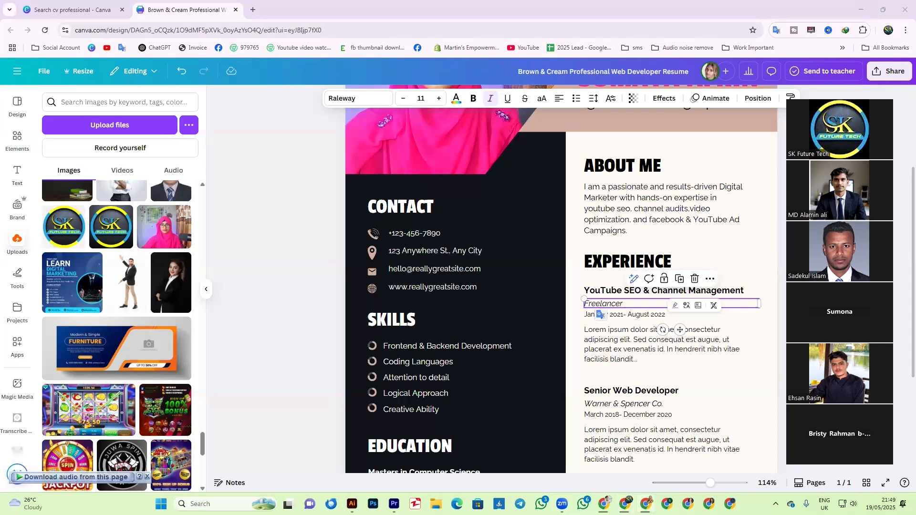
pyautogui.click(636, 304)
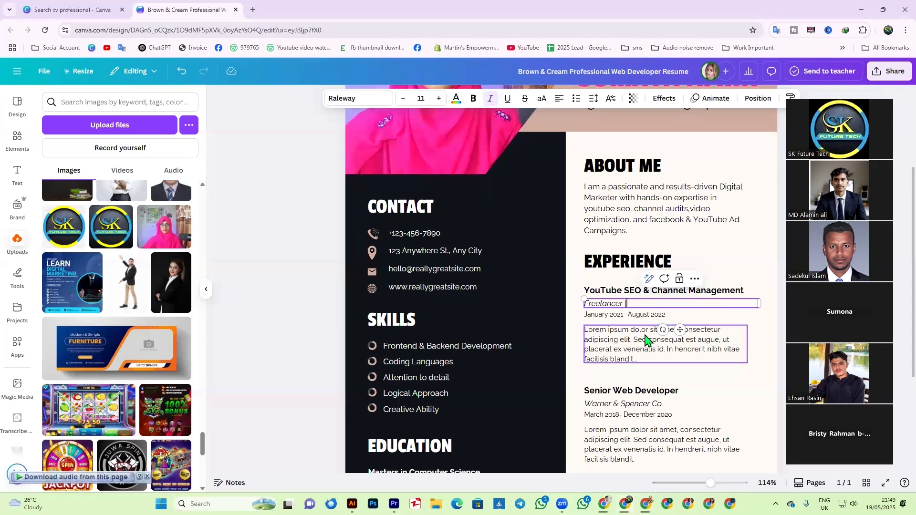
pyautogui.press('BackSpace')
pyautogui.write('| Fiverr & Upwork')
# - Highlight the first job's date text for editing
pyautogui.click(623, 350)
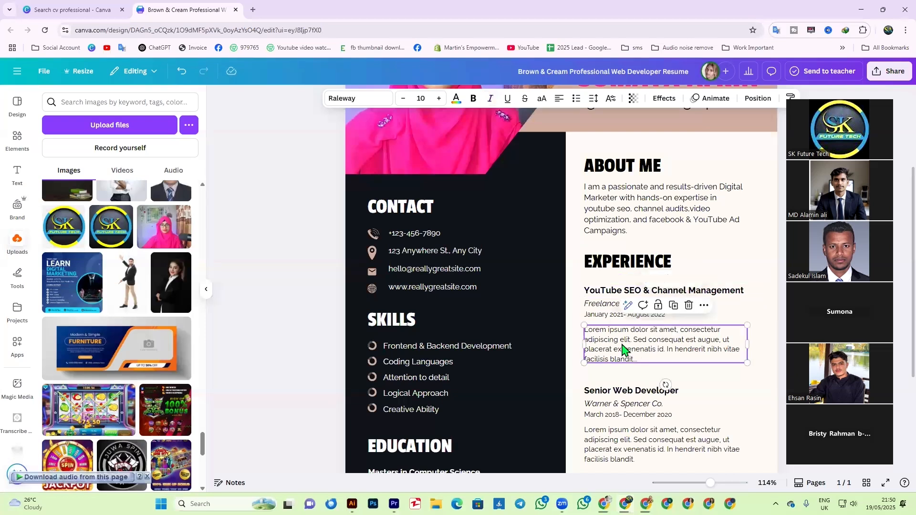
pyautogui.click(604, 316)
pyautogui.click(603, 314)
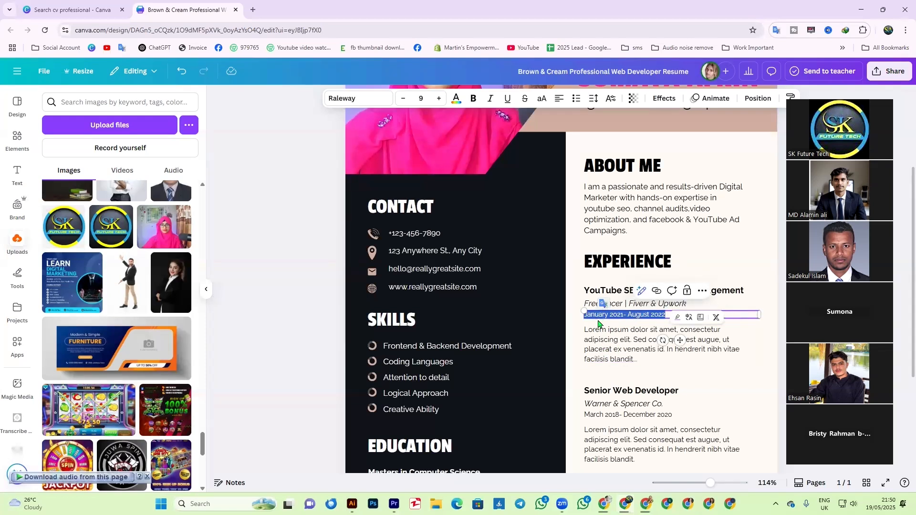
# - Change the first job's date from 'January 2021- August 2022' to 'January 2024'
pyautogui.click(622, 317)
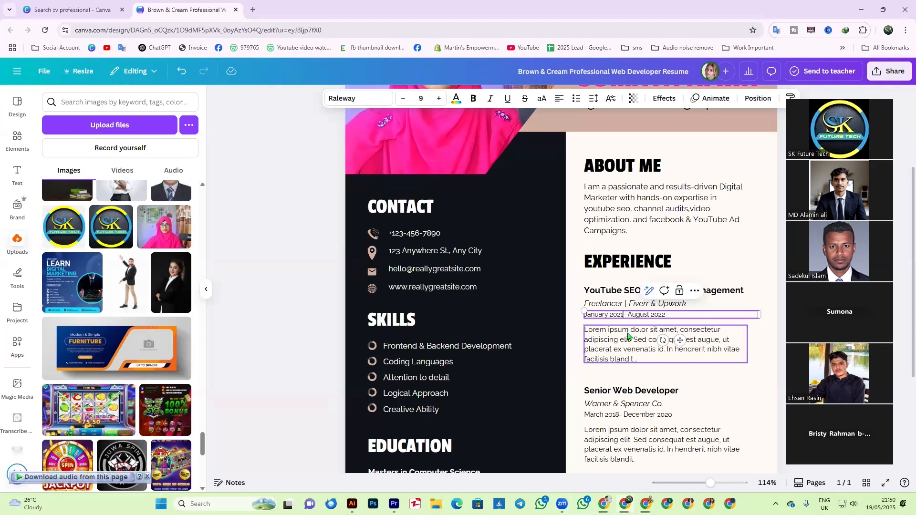
pyautogui.press('BackSpace')
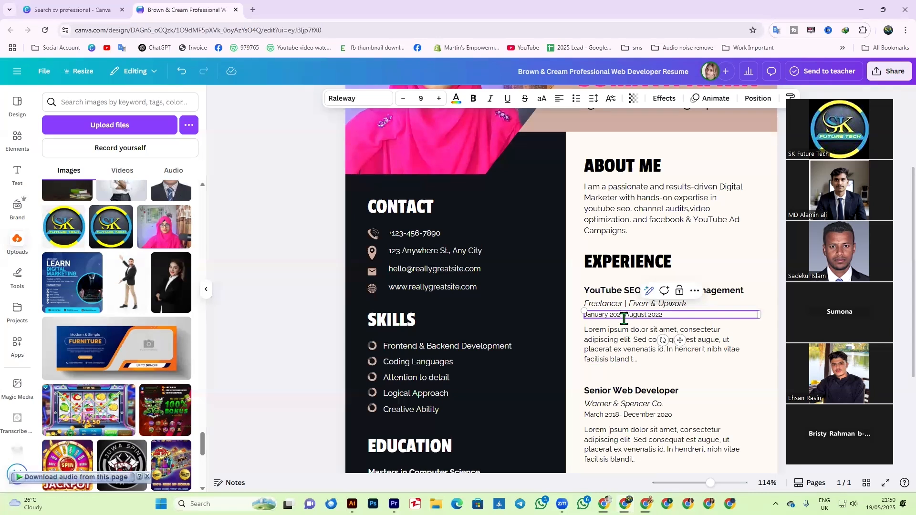
pyautogui.write('4-')
pyautogui.moveTo(628, 315); pyautogui.dragTo(667, 315)
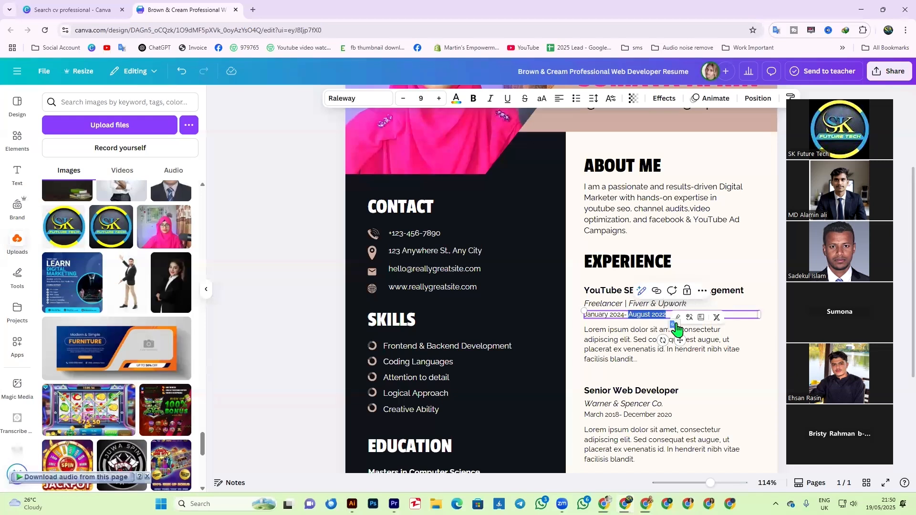
pyautogui.press('BackSpace')
pyautogui.press('BackSpace')
pyautogui.press('BackSpace')
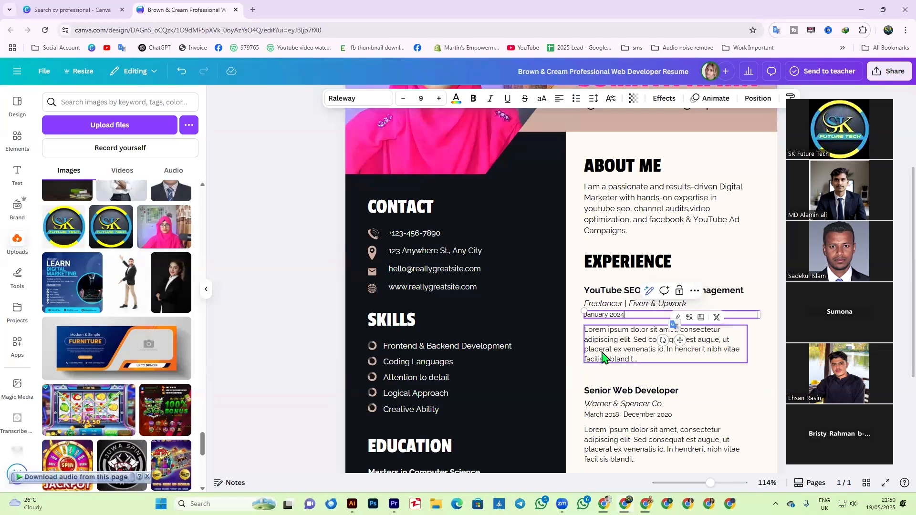
# - Select the first job's Lorem ipsum description paragraph
pyautogui.click(606, 355)
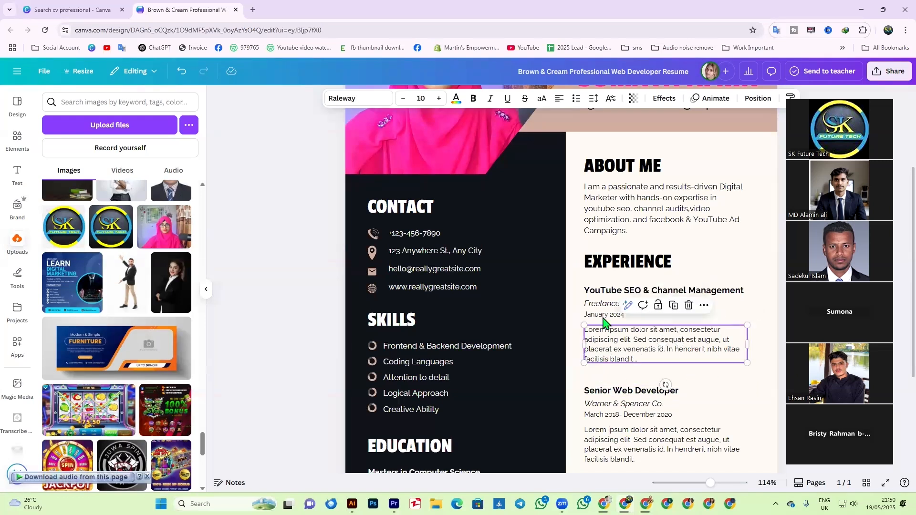
pyautogui.doubleClick(602, 351)
pyautogui.click(582, 361)
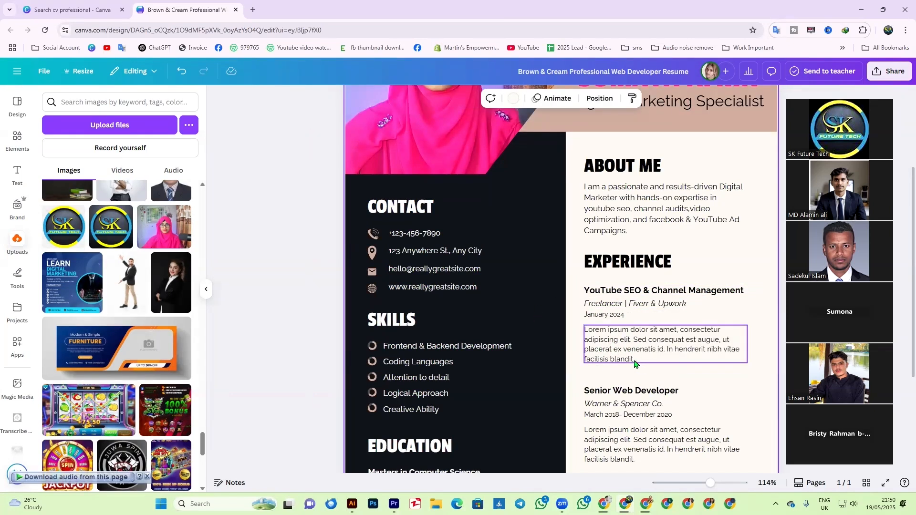
# - Replace the placeholder with 'Performed 100+ YouTube Video SEO Optimizations with consistent ranking results'
pyautogui.doubleClick(617, 352)
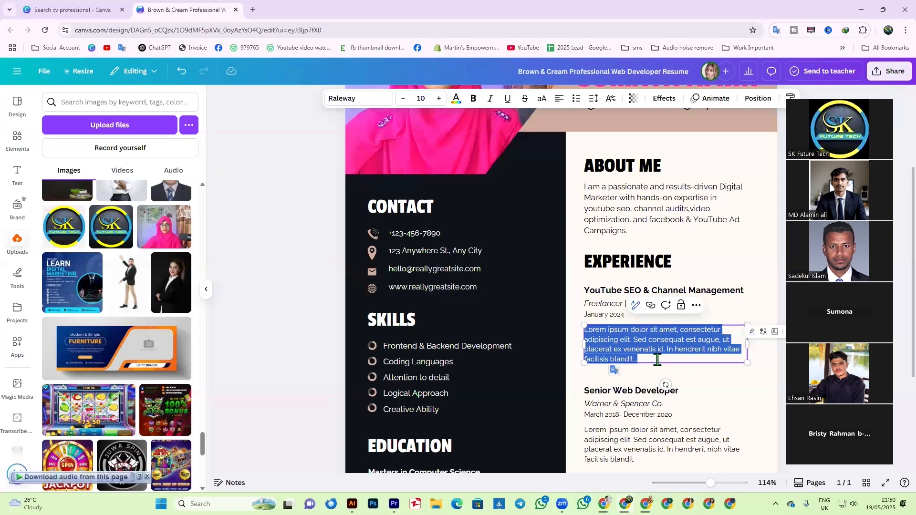
pyautogui.press('BackSpace')
pyautogui.write('Per')
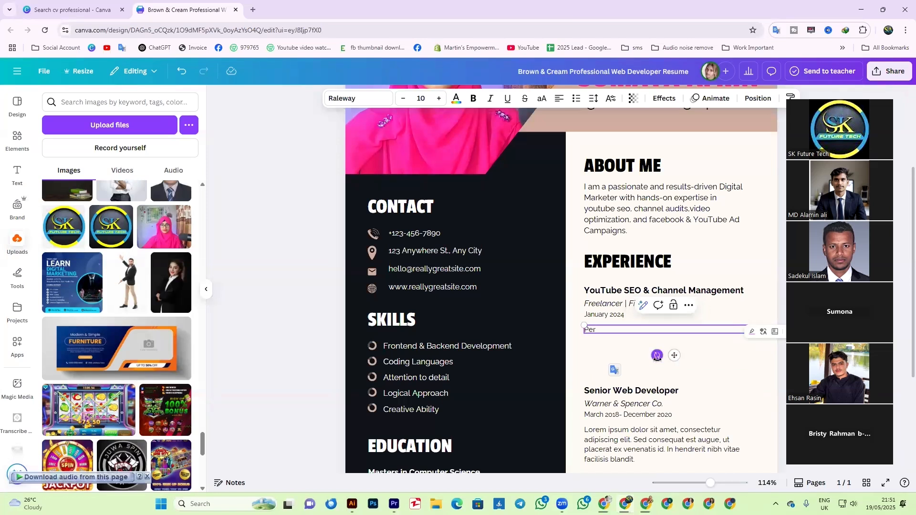
pyautogui.write('formed 100')
pyautogui.write('YouTube Video SEoO Optimization')
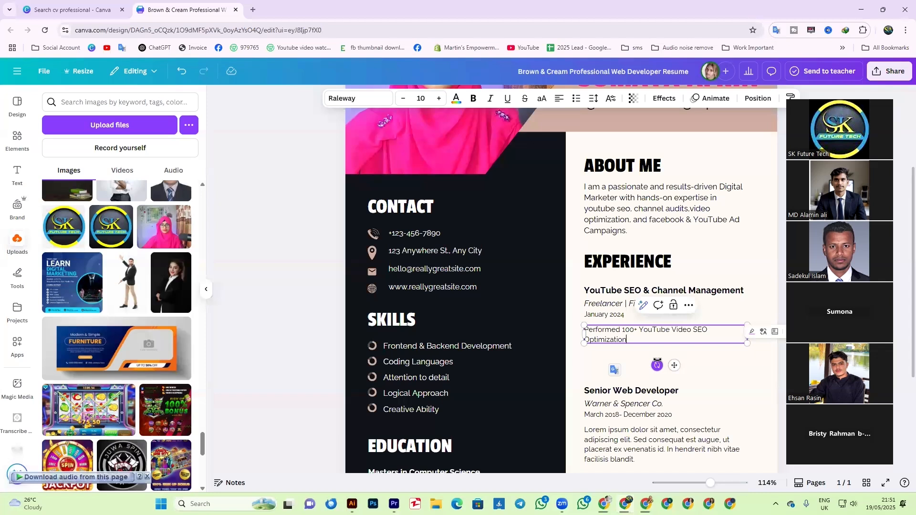
pyautogui.write('s with c')
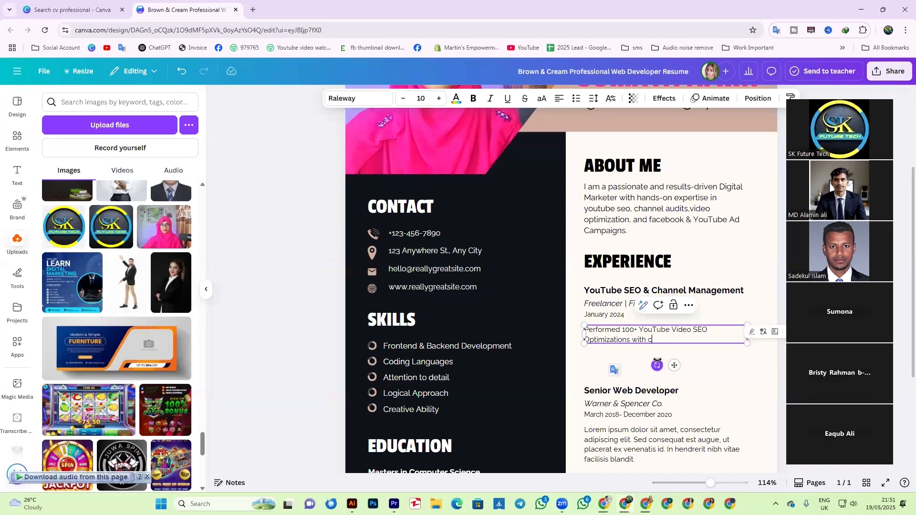
pyautogui.write('onsistent ranking results')
pyautogui.press('Return')
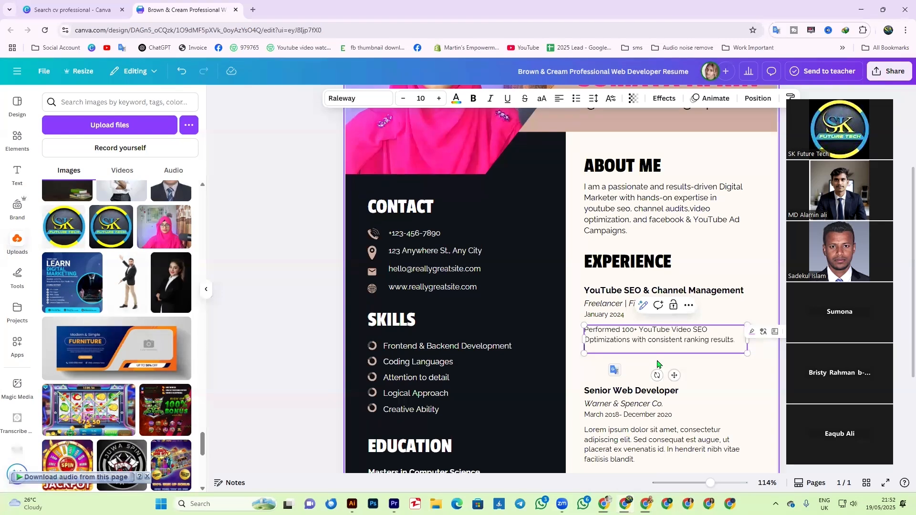
# - Add 'Audited and developed growth strategies for YouTube channels in various niches.' and select both lines
pyautogui.press('Return')
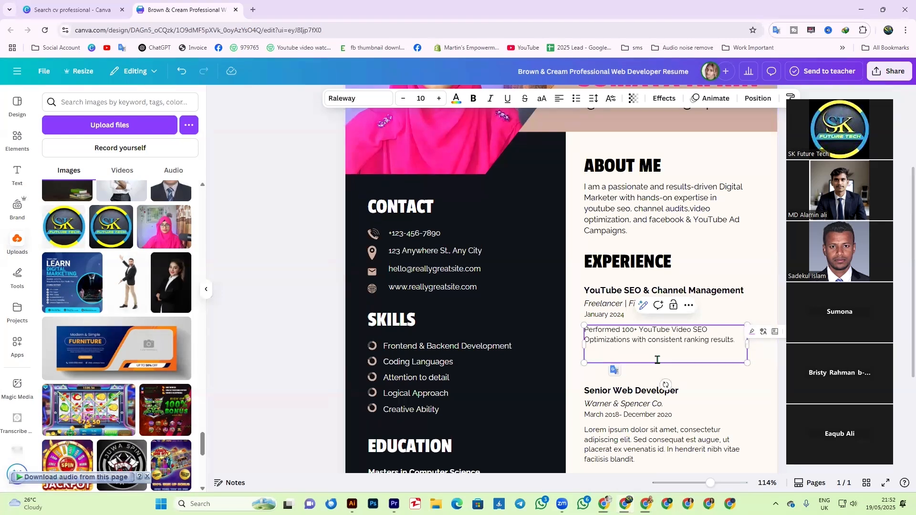
pyautogui.write('A')
pyautogui.write('dited and d')
pyautogui.write('evloped')
pyautogui.press('Left')
pyautogui.press('Left')
pyautogui.press('Left')
pyautogui.press('Left')
pyautogui.press('Left')
pyautogui.write('ed growth strati')
pyautogui.write('gies for Yo')
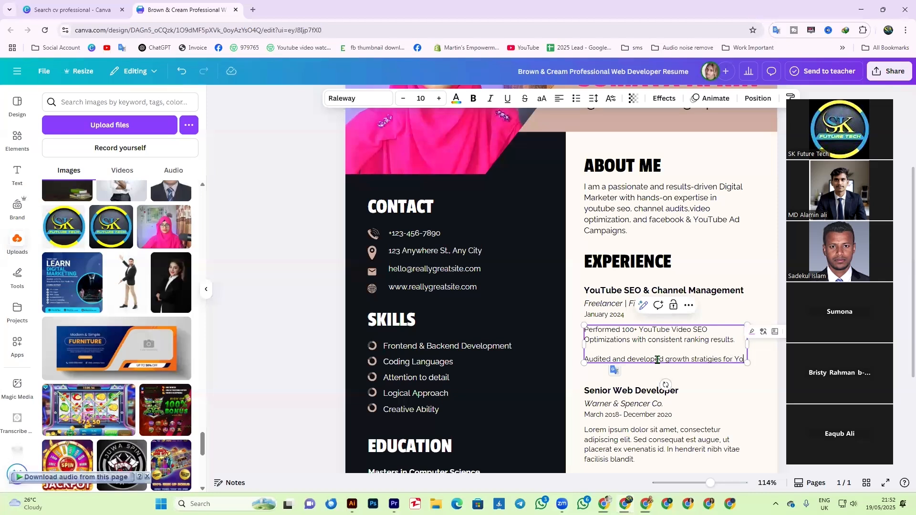
pyautogui.write('uTub')
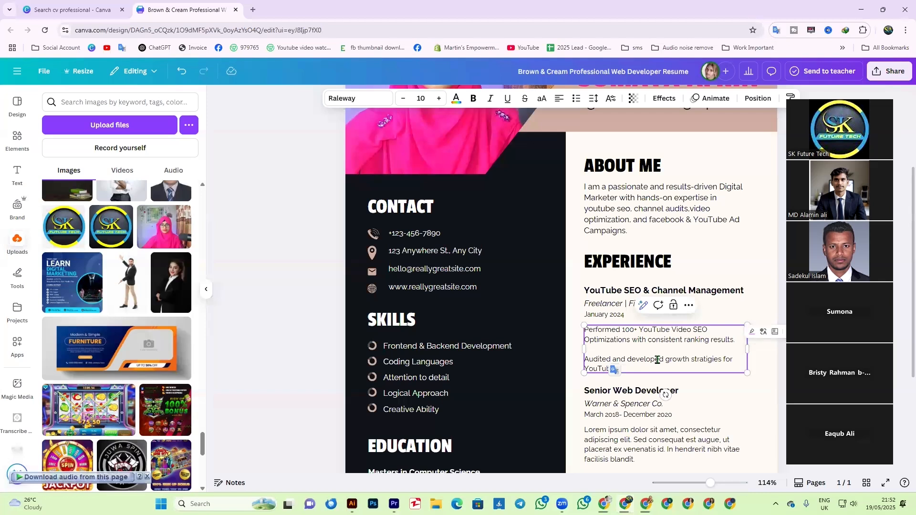
pyautogui.write('e channels')
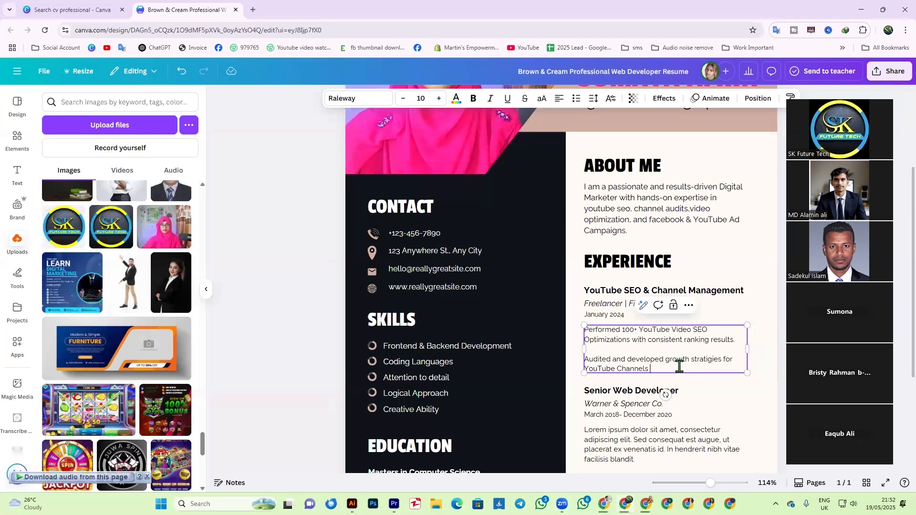
pyautogui.write(' in various niches.')
pyautogui.moveTo(716, 367); pyautogui.dragTo(583, 328)
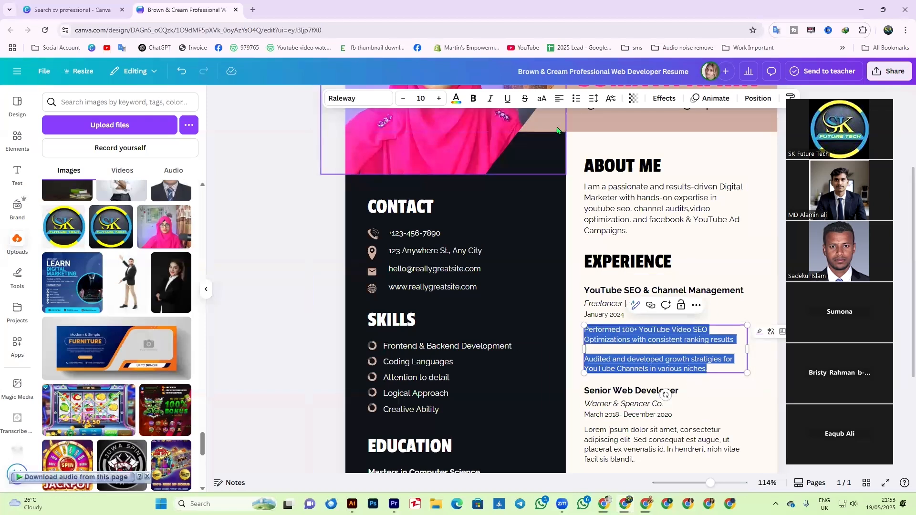
# - Turn the two YouTube SEO description lines into bullet points, keeping the spacing line
pyautogui.click(576, 104)
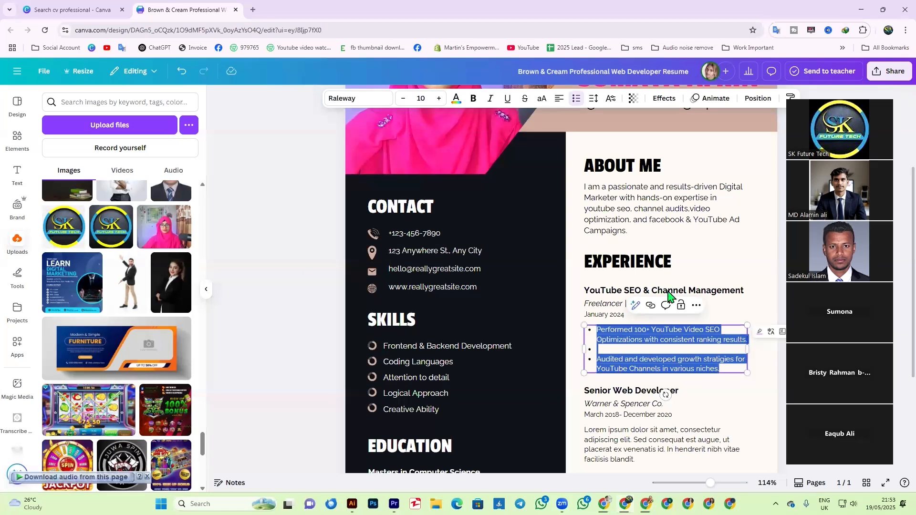
pyautogui.click(603, 350)
pyautogui.press('BackSpace')
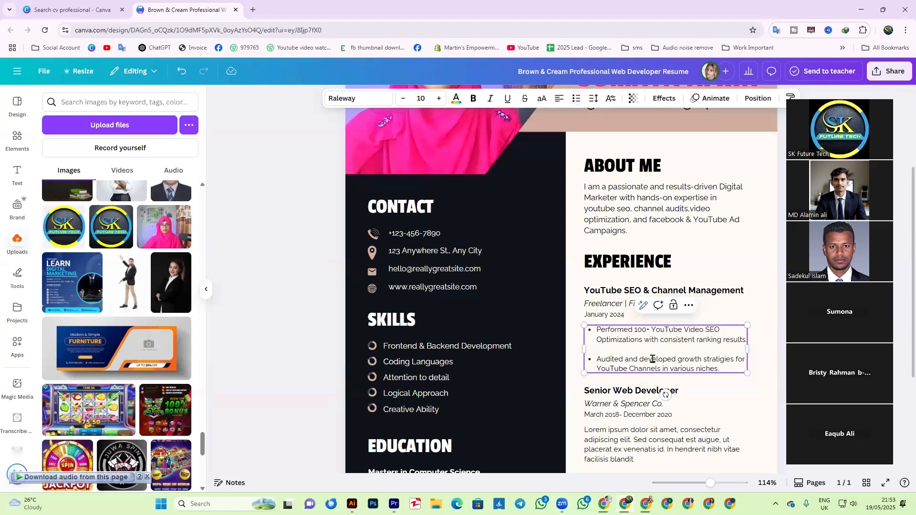
pyautogui.press('BackSpace')
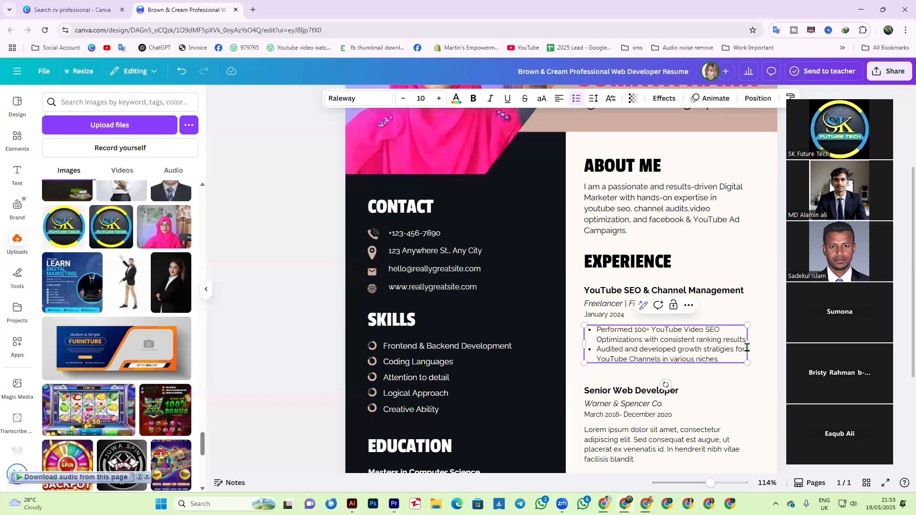
pyautogui.hotkey('ctrl', 'z')
# - Scroll down and select the Senior Web Developer job title
pyautogui.click(713, 408)
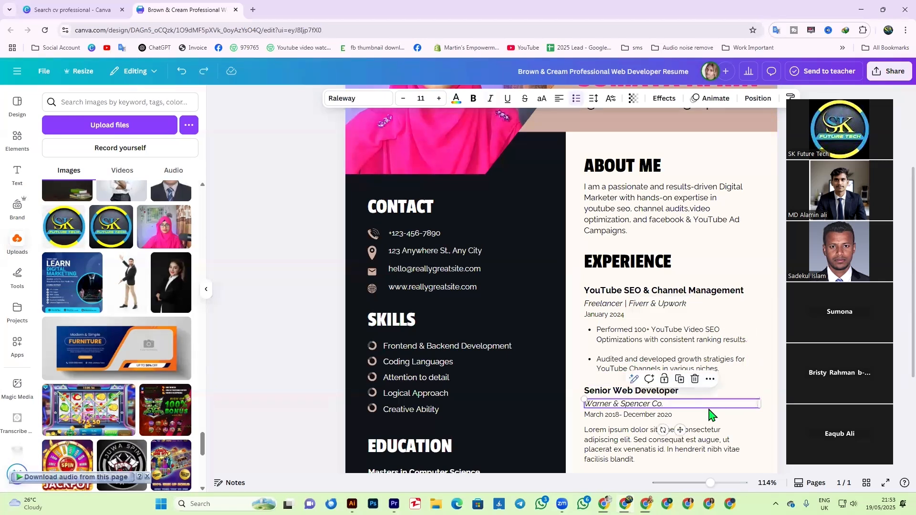
pyautogui.click(720, 352)
pyautogui.click(670, 232)
pyautogui.scroll(-2, 734, 281)
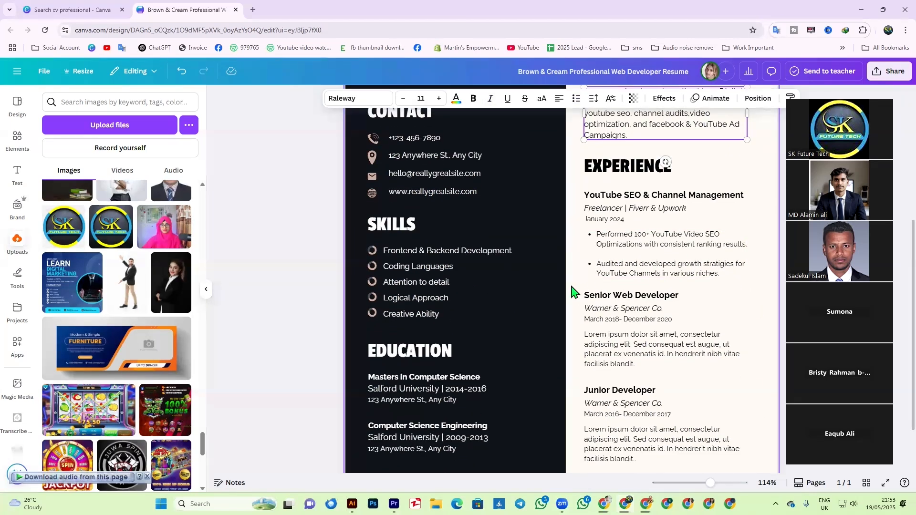
pyautogui.click(305, 300)
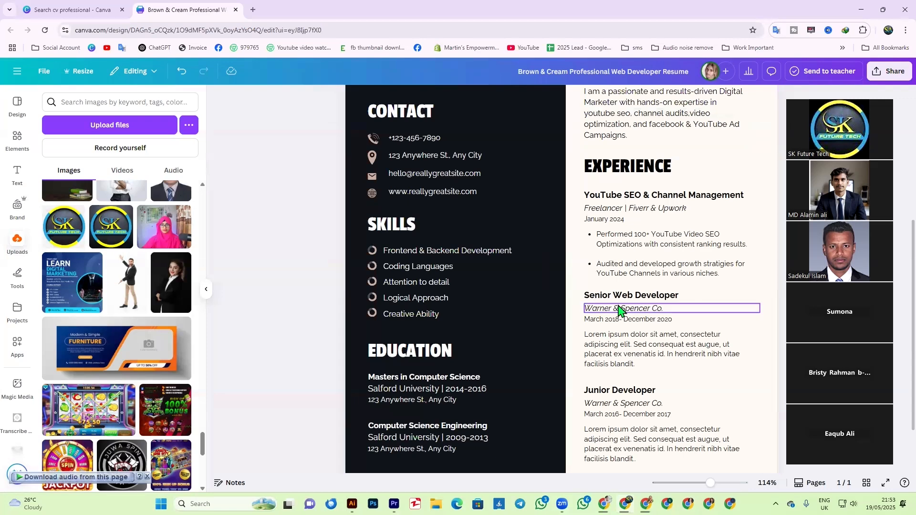
pyautogui.scroll(-2, 639, 344)
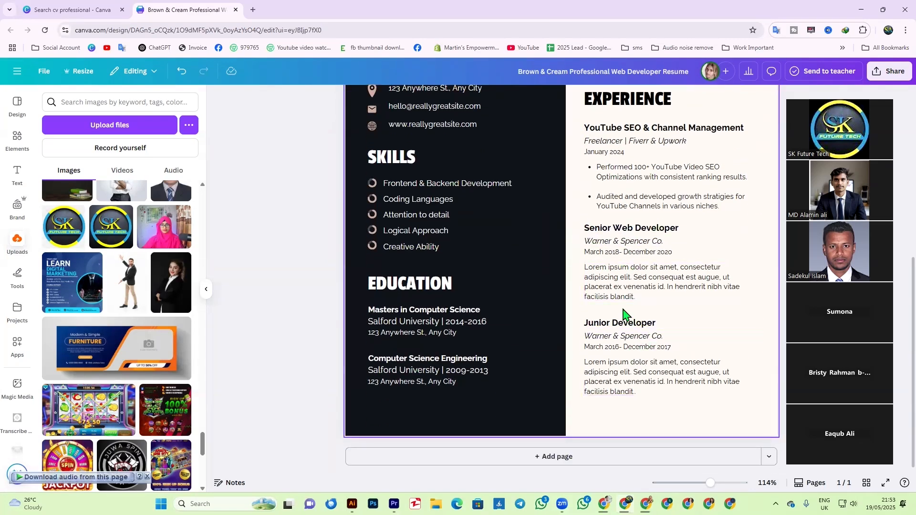
pyautogui.scroll(4, 654, 369)
pyautogui.scroll(-1, 623, 351)
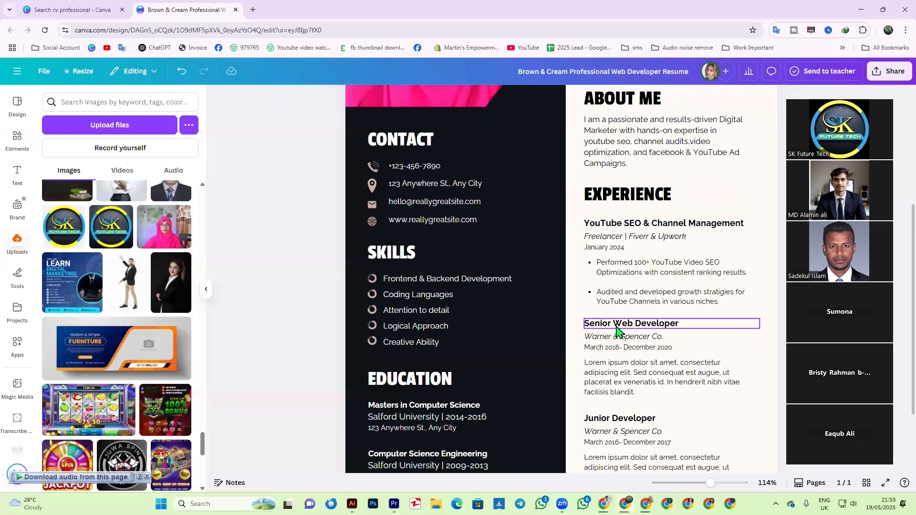
pyautogui.click(619, 326)
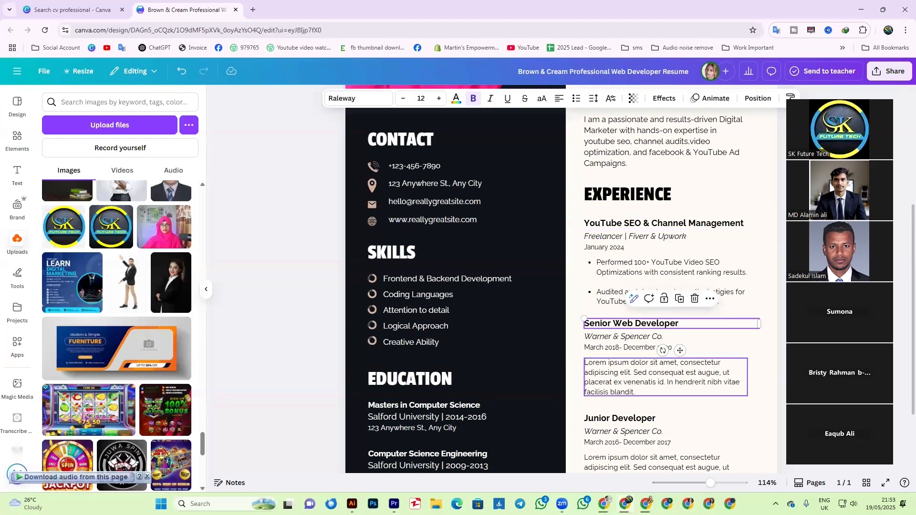
# - Retype the second job title as 'YouTube Thumbnail & Video Editor'
pyautogui.doubleClick(636, 324)
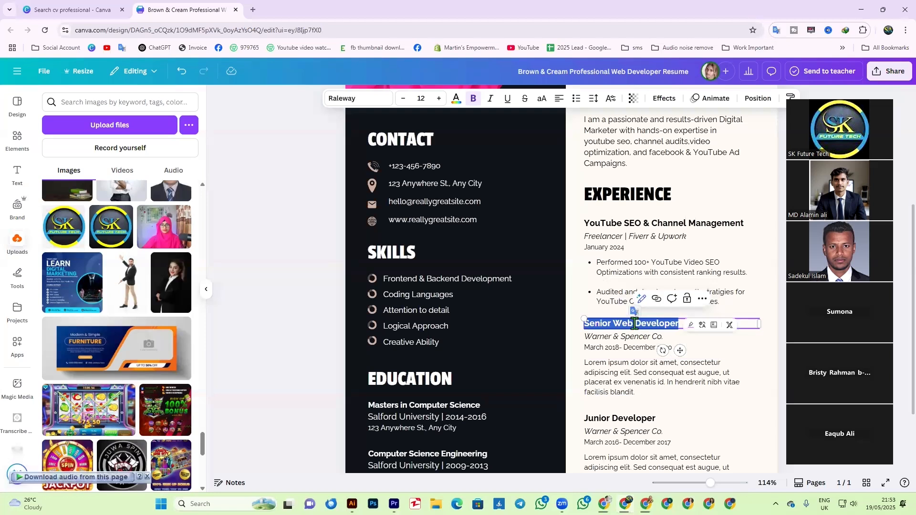
pyautogui.write('YouT')
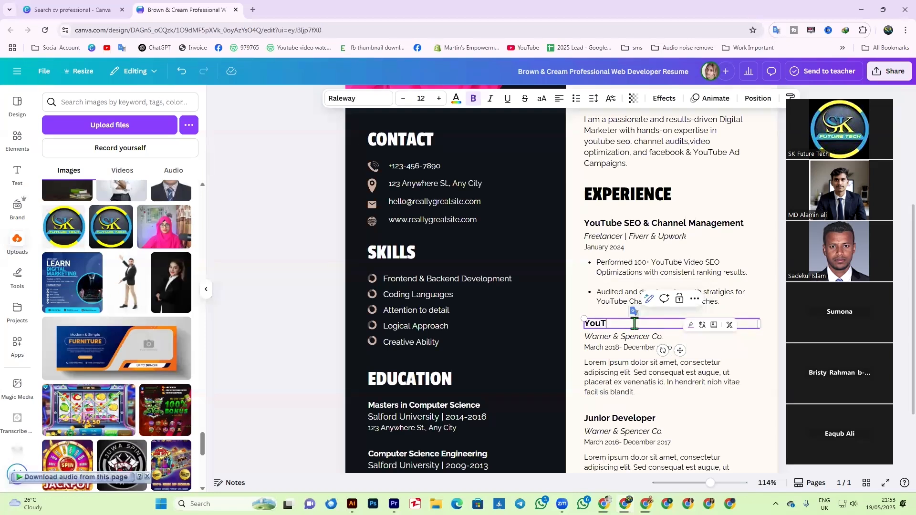
pyautogui.write('ube Thumbnail & V')
pyautogui.click(639, 340)
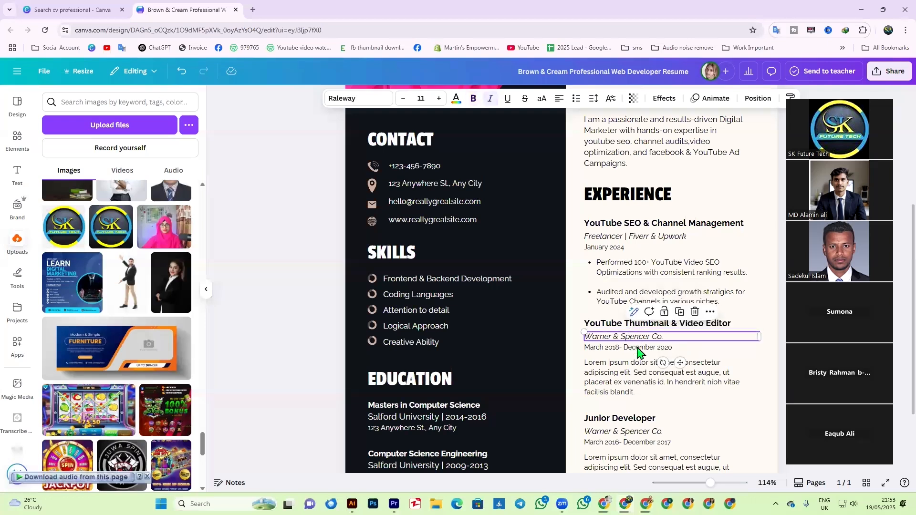
# - Replace the second entry's company line with 'Freelancer | Fiverr'
pyautogui.doubleClick(612, 337)
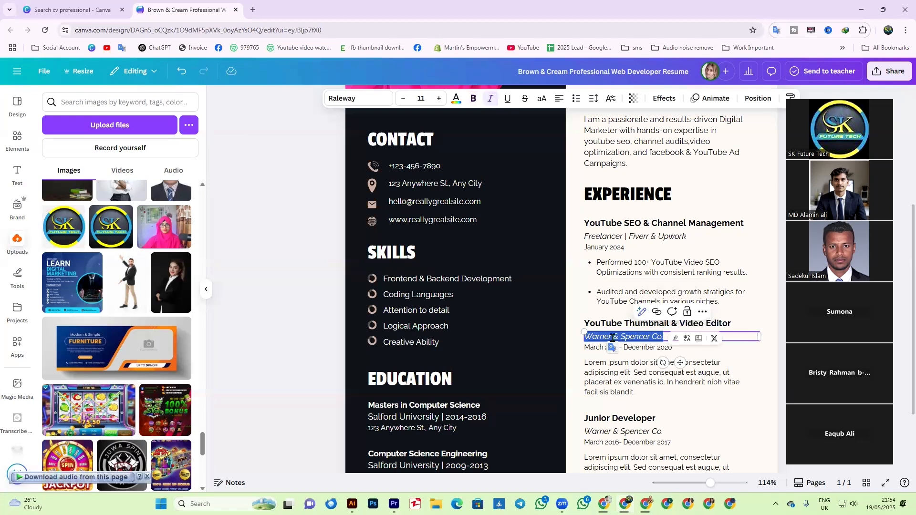
pyautogui.write('Fre')
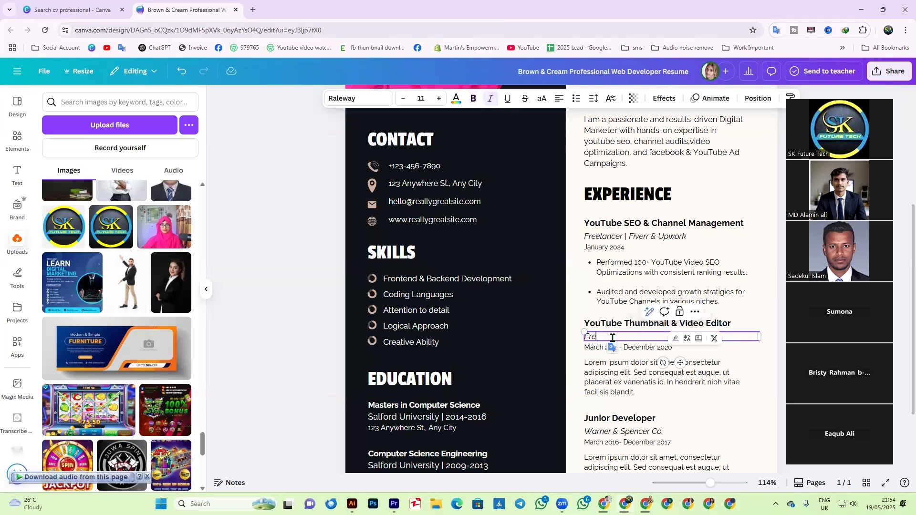
pyautogui.write('elancer')
pyautogui.press('super+v')
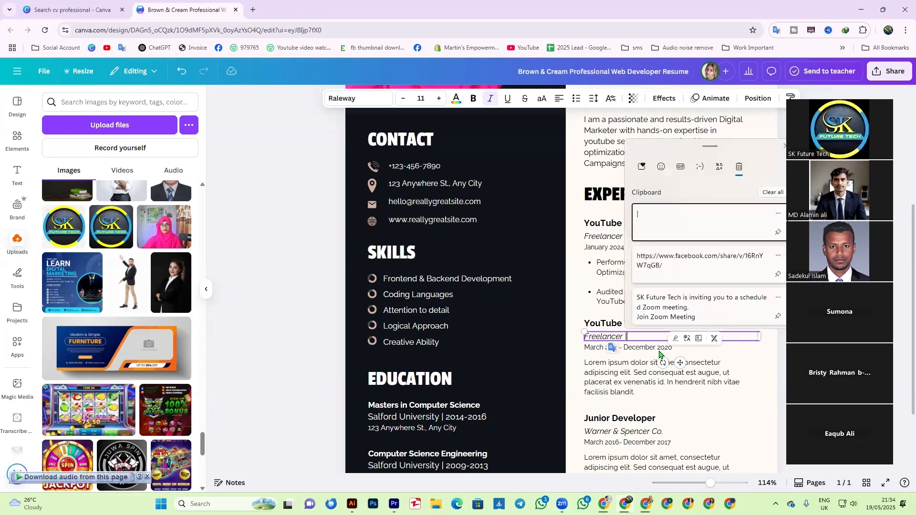
pyautogui.press('Escape')
pyautogui.write('|')
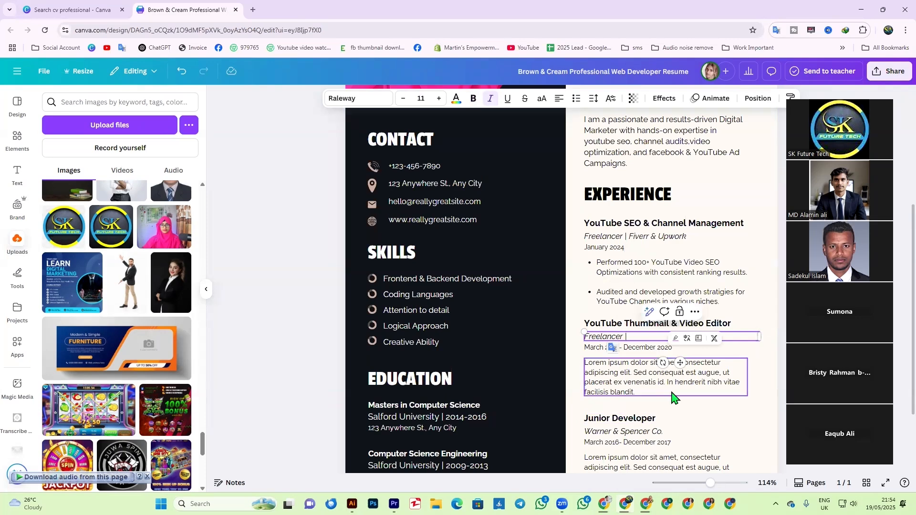
pyautogui.write(' Fiverr')
# - Change the second entry's date range to just 'March 2022'
pyautogui.click(608, 349)
pyautogui.click(608, 349)
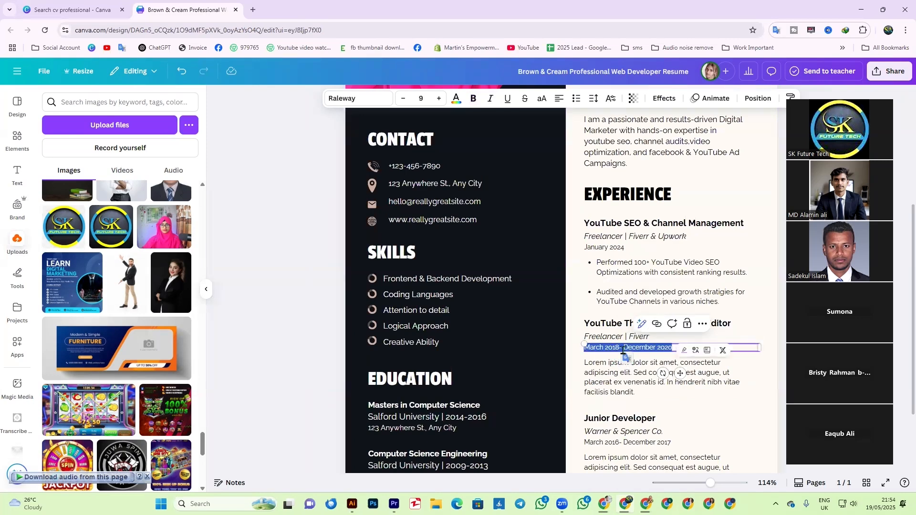
pyautogui.click(622, 350)
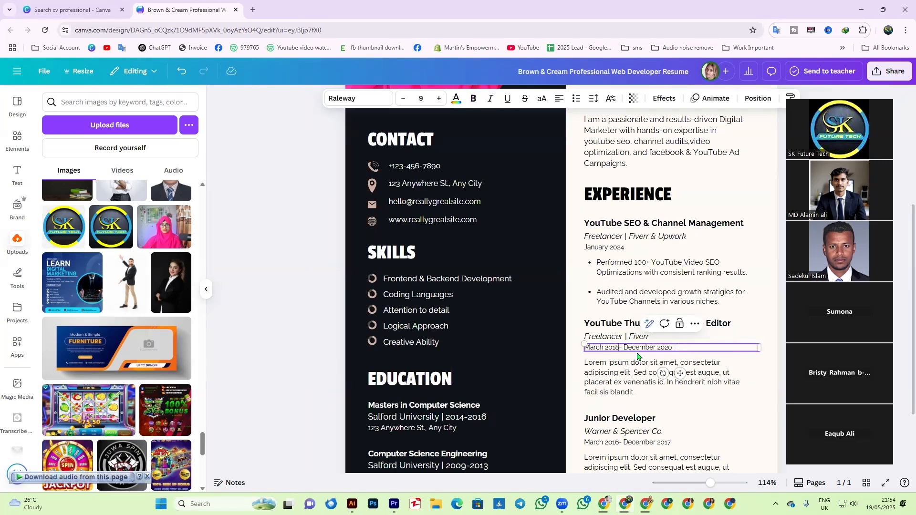
pyautogui.press('BackSpace')
pyautogui.press('BackSpace')
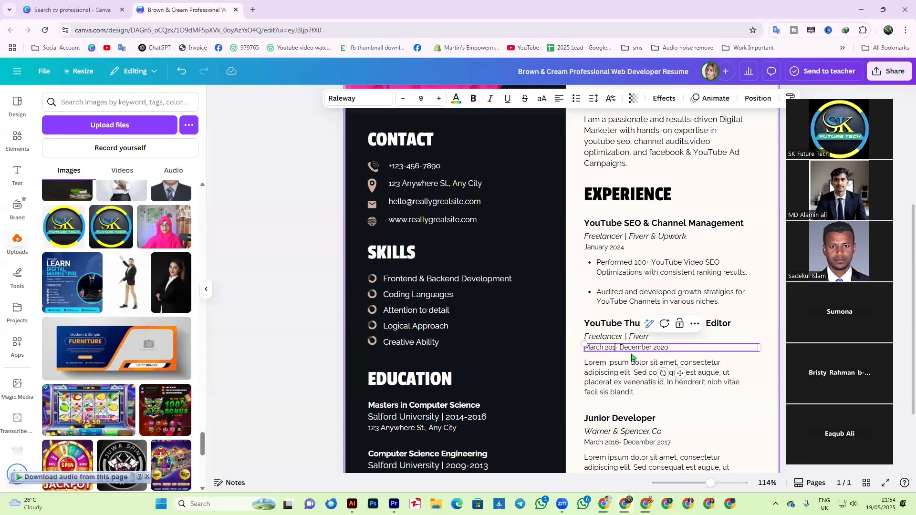
pyautogui.write('22')
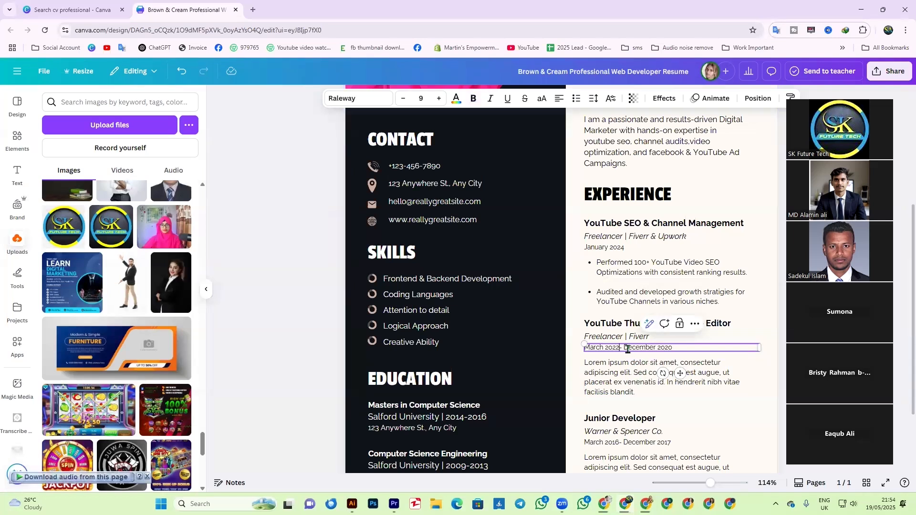
pyautogui.moveTo(623, 349); pyautogui.dragTo(672, 348)
pyautogui.press('BackSpace')
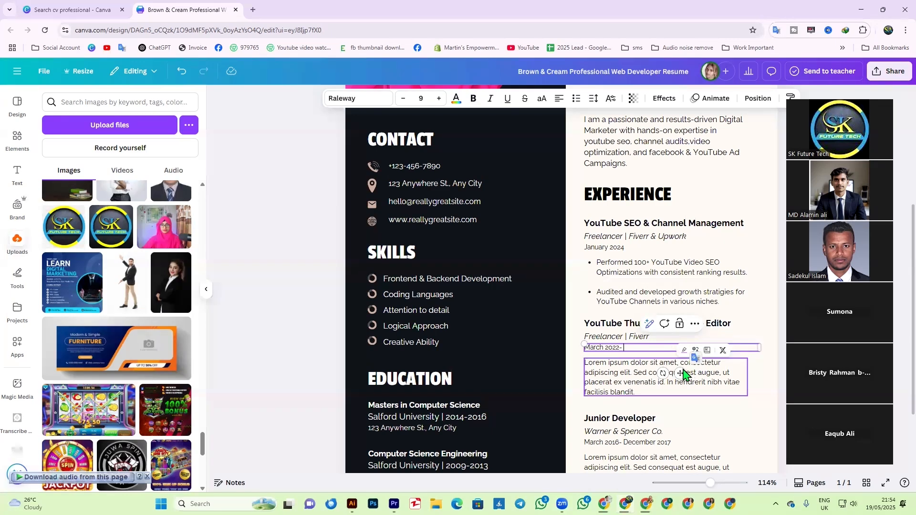
pyautogui.press('BackSpace')
pyautogui.press('BackSpace')
pyautogui.click(628, 385)
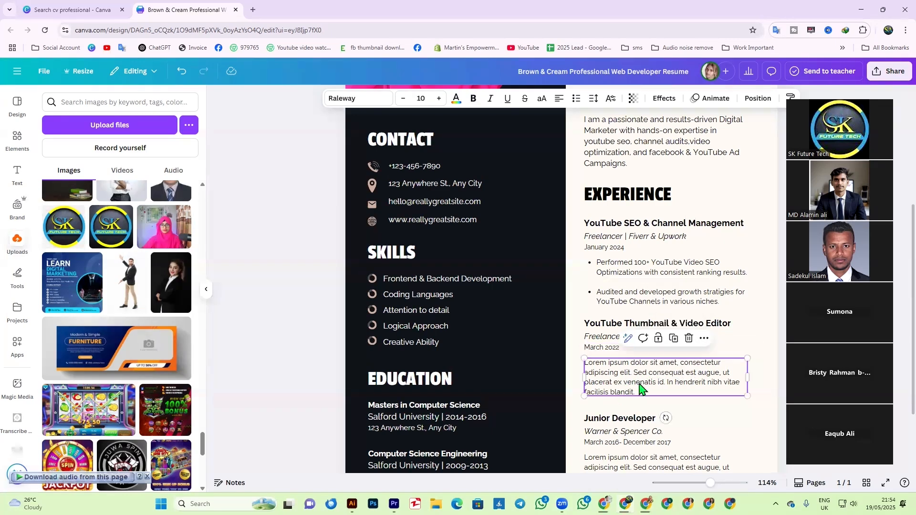
pyautogui.scroll(-1, 602, 387)
# - Replace the Lorem ipsum text with 'Designed 5000+ eye catching, high-CTR YouTube Thumbnails.' and start a new line
pyautogui.doubleClick(623, 336)
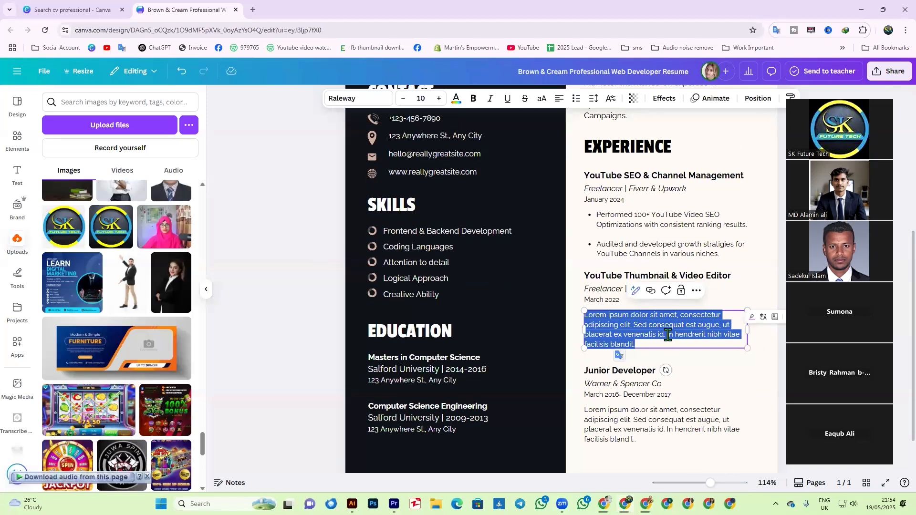
pyautogui.write('De')
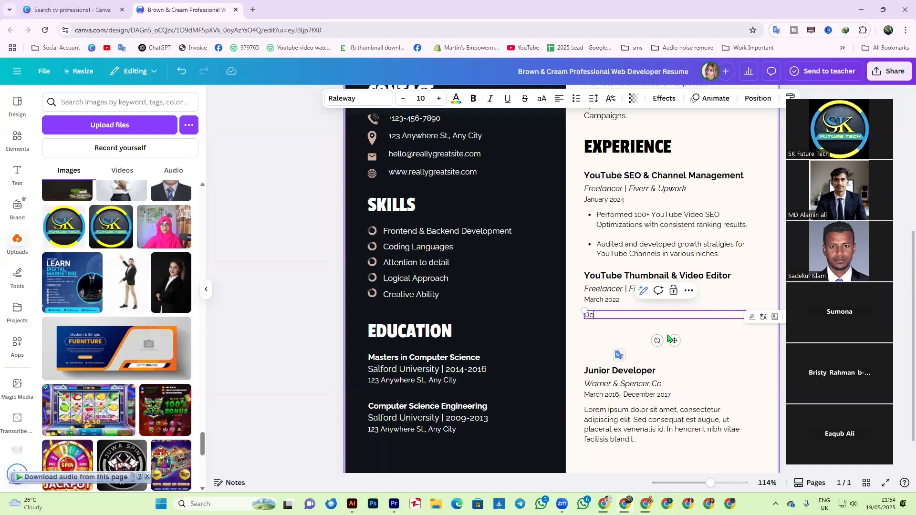
pyautogui.write('signed 500+')
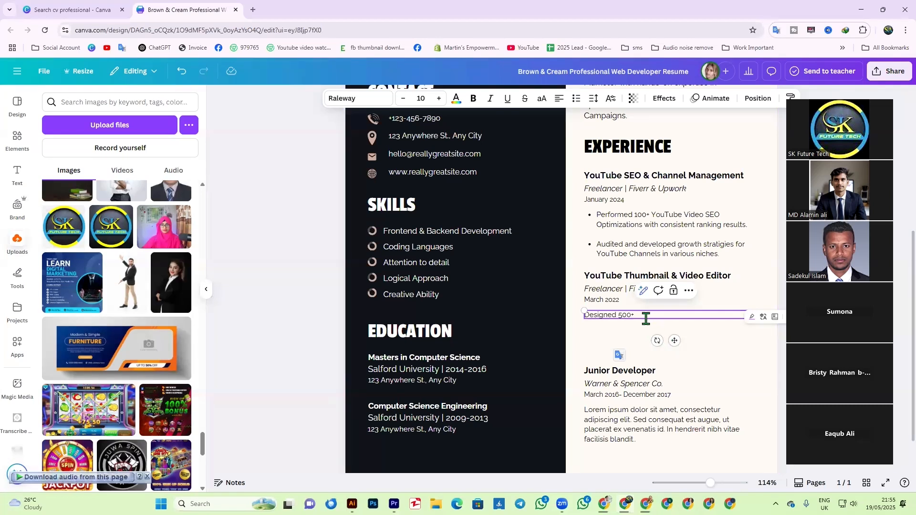
pyautogui.press('BackSpace')
pyautogui.write('0+ eye catching')
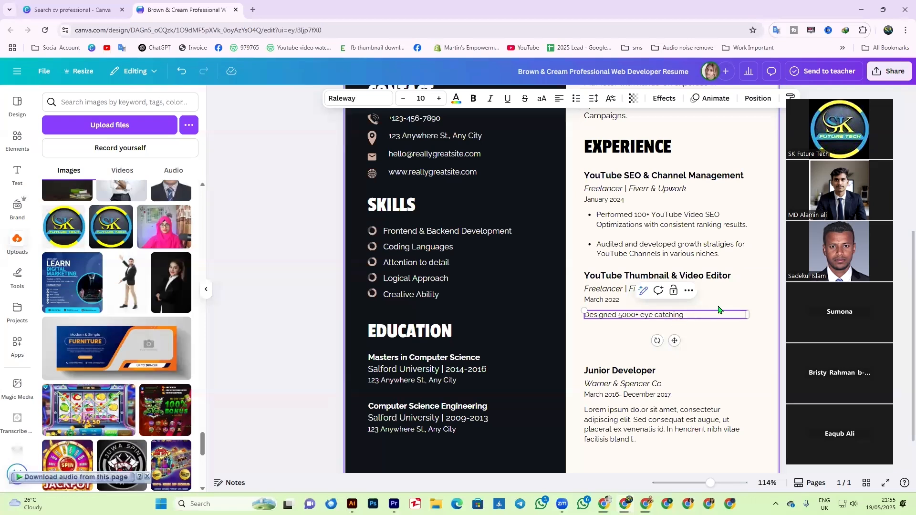
pyautogui.write(',')
pyautogui.write('high-CTR YouTube Thumb')
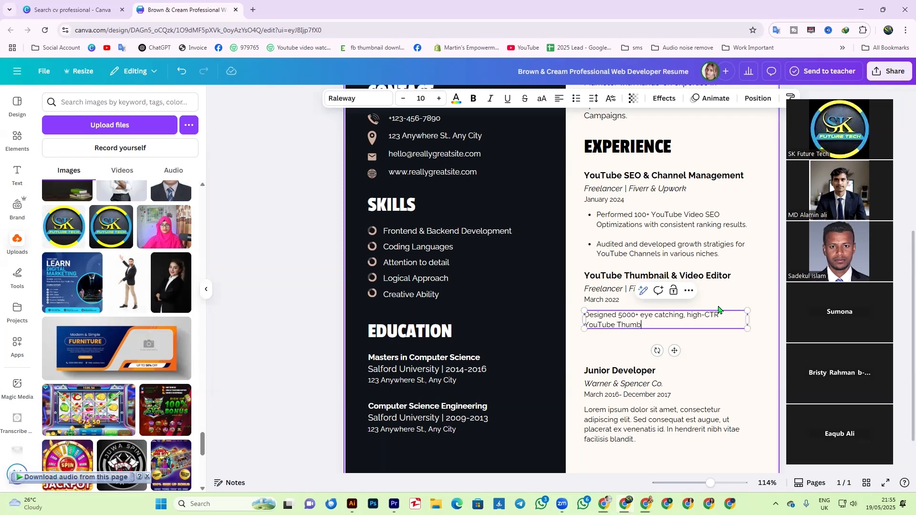
pyautogui.write('nails')
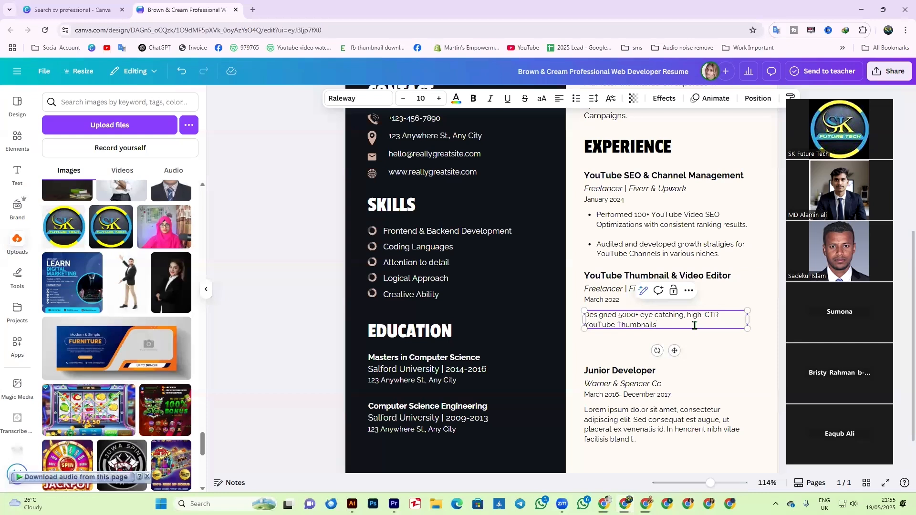
pyautogui.write('.')
pyautogui.press('Return')
pyautogui.press('Return')
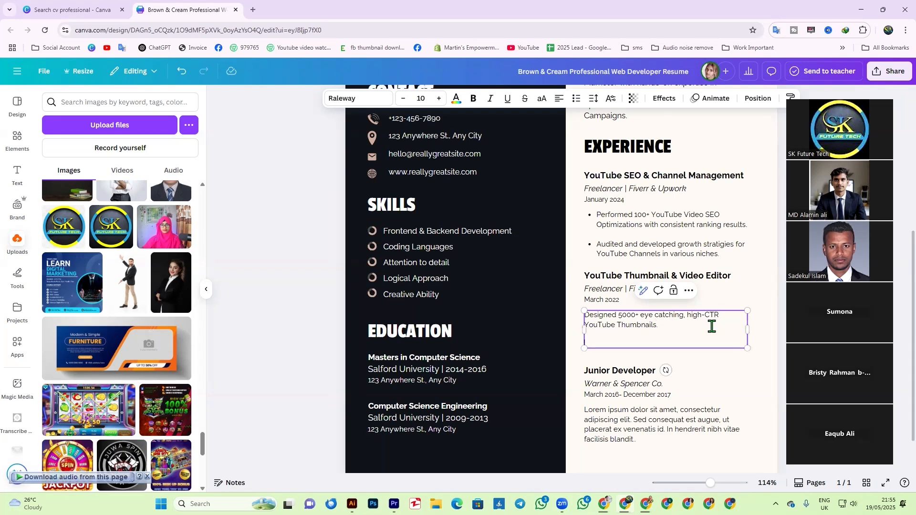
# - Type 'Delivered Premium Video Editing Services with cinematic looks and engaging transetion' on the new line
pyautogui.write('Delivered')
pyautogui.write('Premium Video')
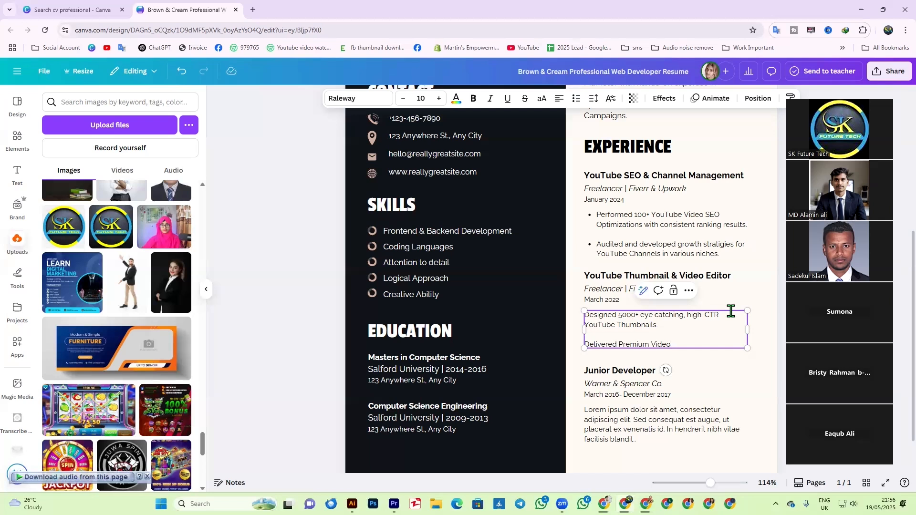
pyautogui.write('Edi')
pyautogui.write('ting Services')
pyautogui.write('with dinemat')
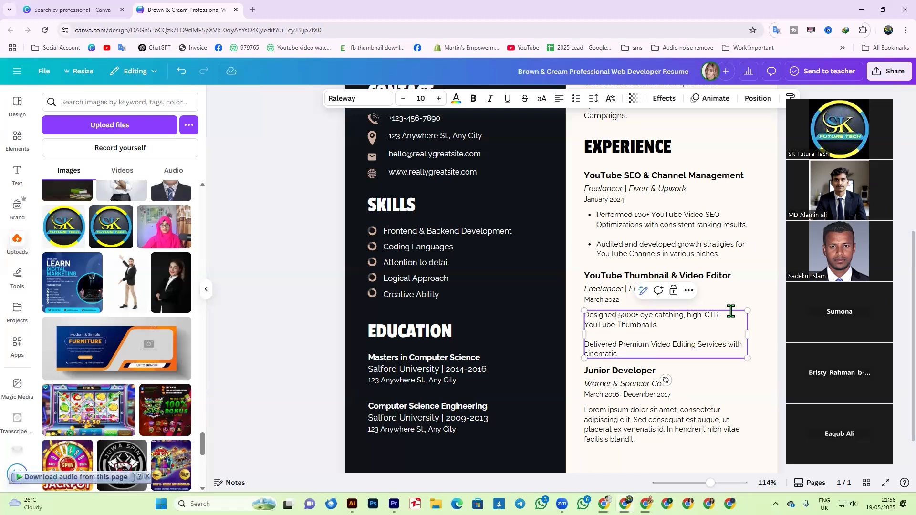
pyautogui.write('ic looks and engaging transetions')
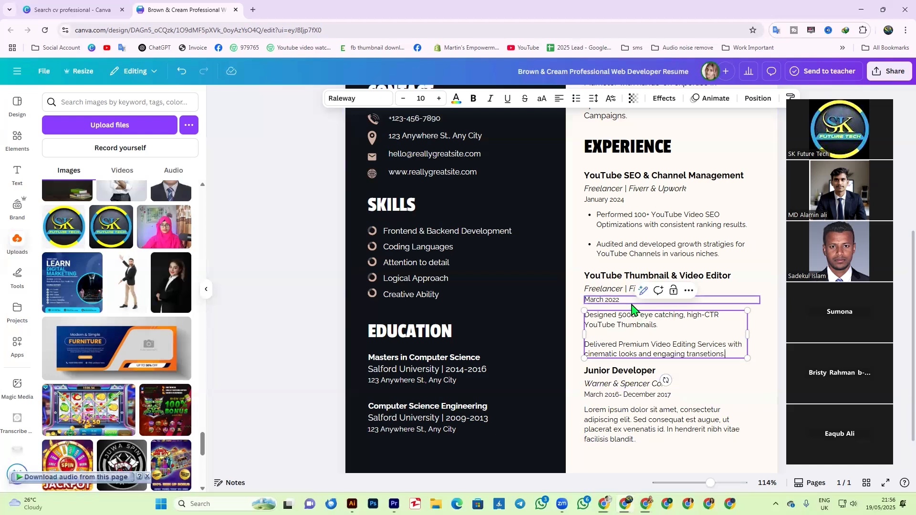
# - End the sentence with 's.' and bullet both thumbnail-editor lines, removing the empty bullet
pyautogui.write('.')
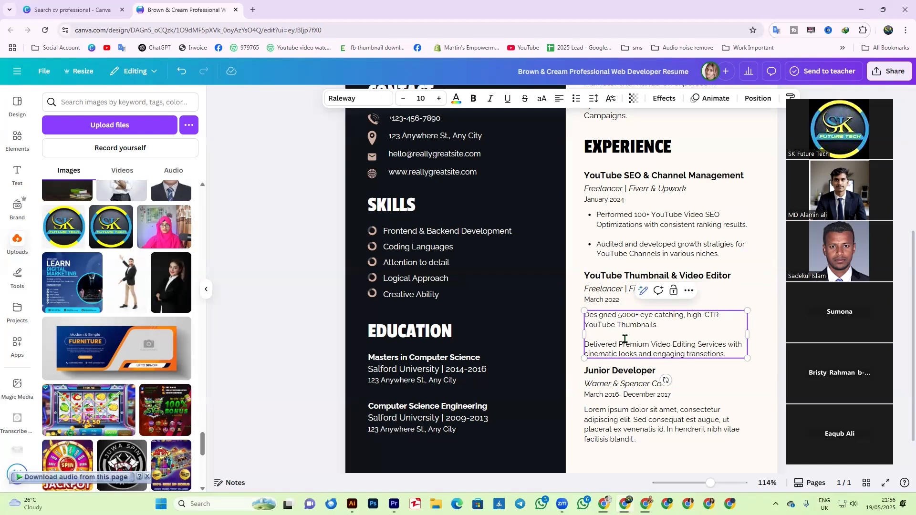
pyautogui.hotkey('ctrl', 'a')
pyautogui.click(576, 97)
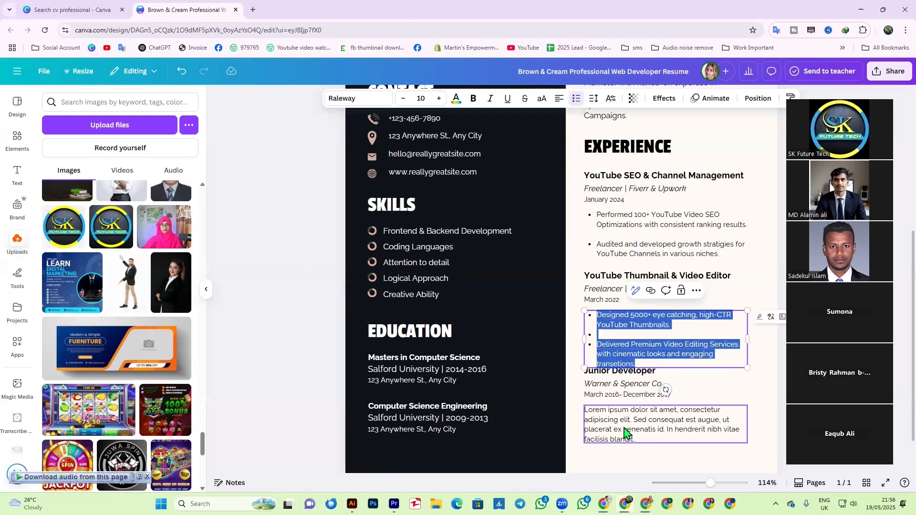
pyautogui.click(606, 337)
pyautogui.press('BackSpace')
pyautogui.press('Escape')
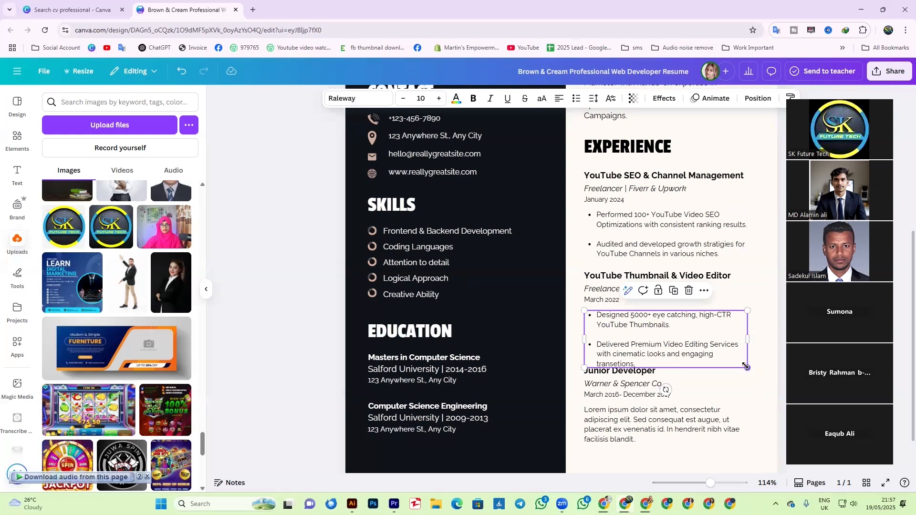
# - Widen the bulleted text box to the column edge and deselect it
pyautogui.moveTo(747, 339); pyautogui.dragTo(737, 384)
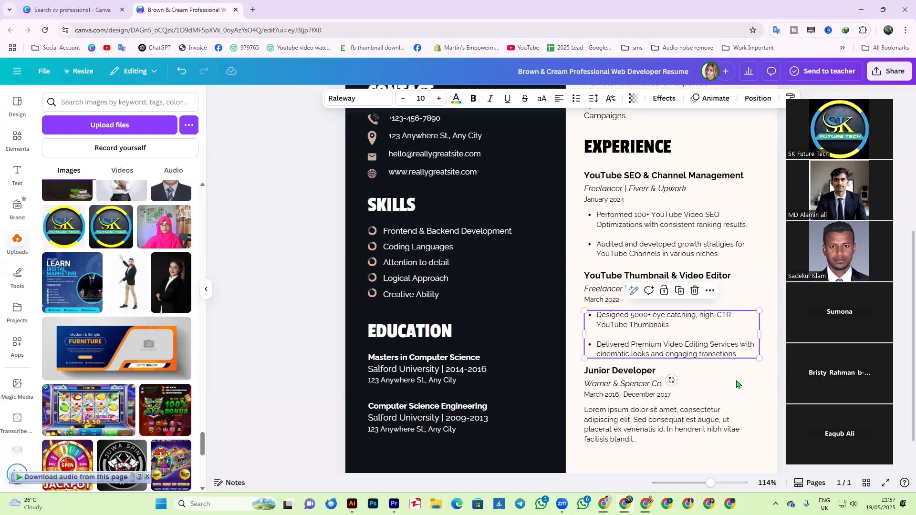
pyautogui.click(752, 419)
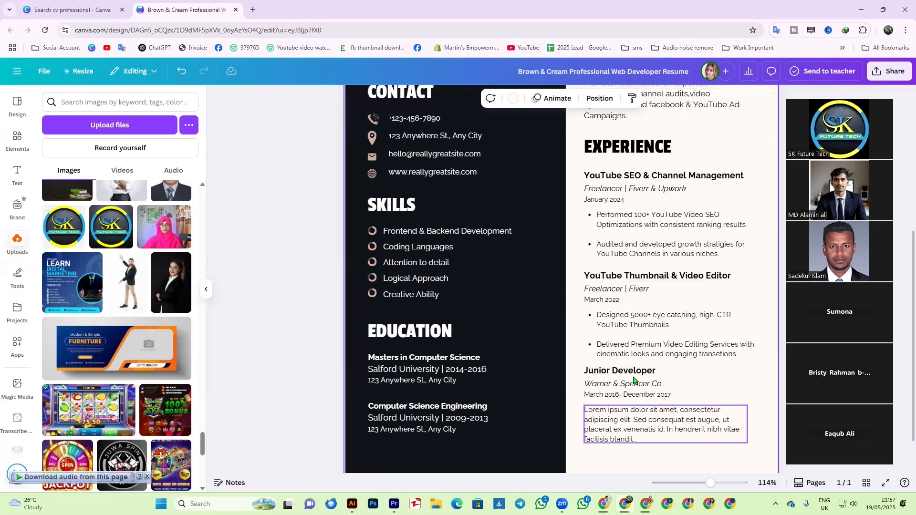
pyautogui.scroll(-1, 634, 372)
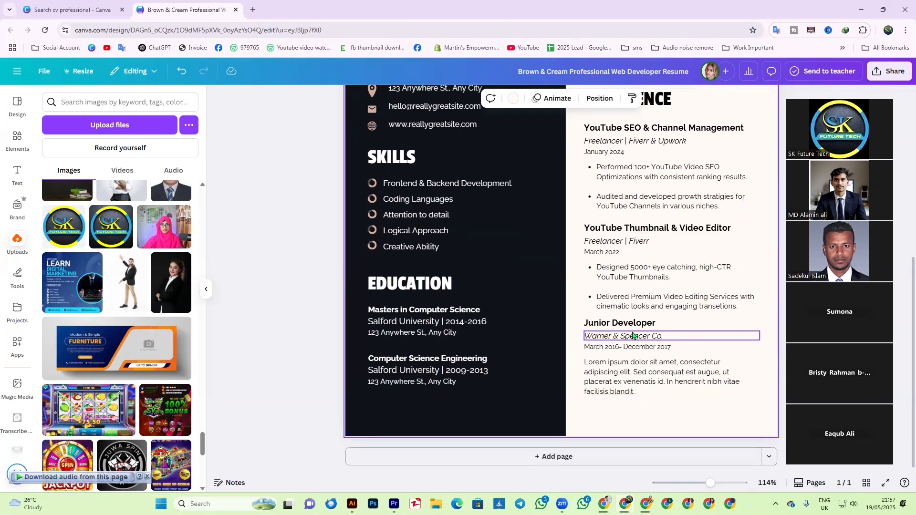
pyautogui.scroll(4, 636, 366)
pyautogui.scroll(-4, 635, 366)
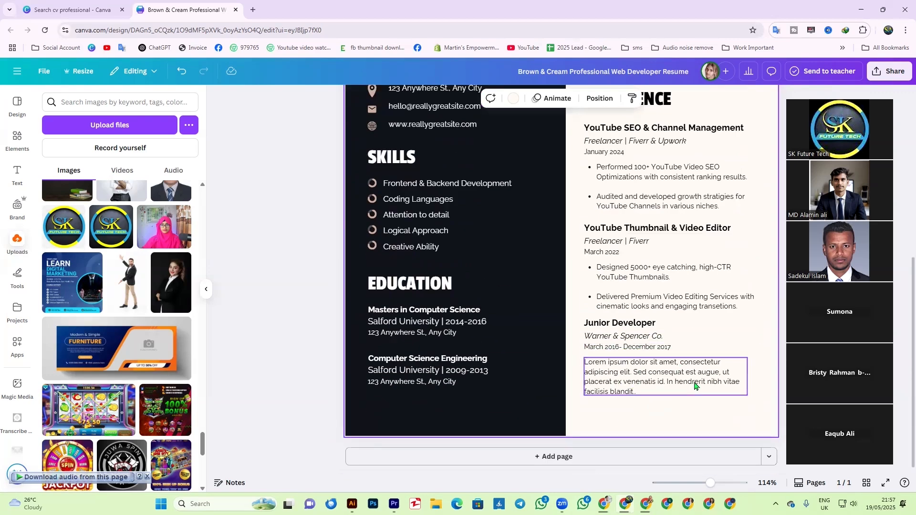
# - Select the Junior Developer heading, company line and description in turn
pyautogui.click(612, 327)
pyautogui.click(612, 325)
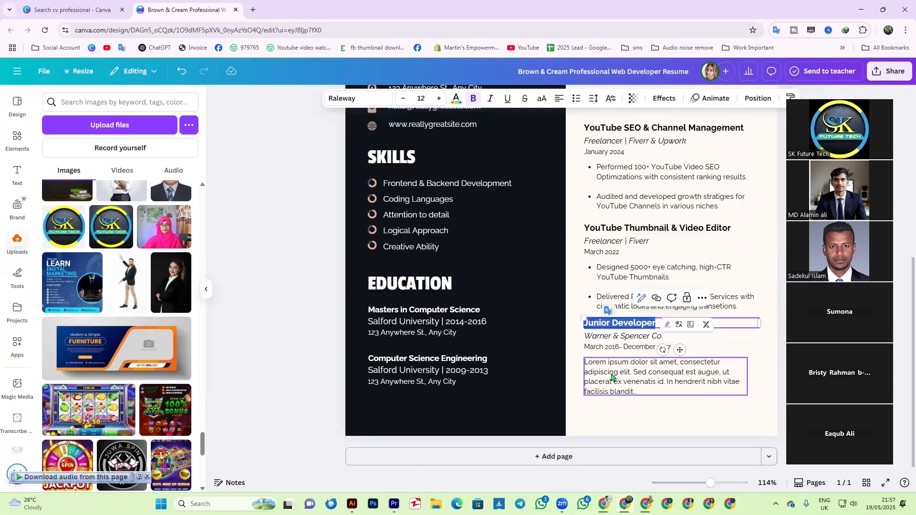
pyautogui.click(596, 335)
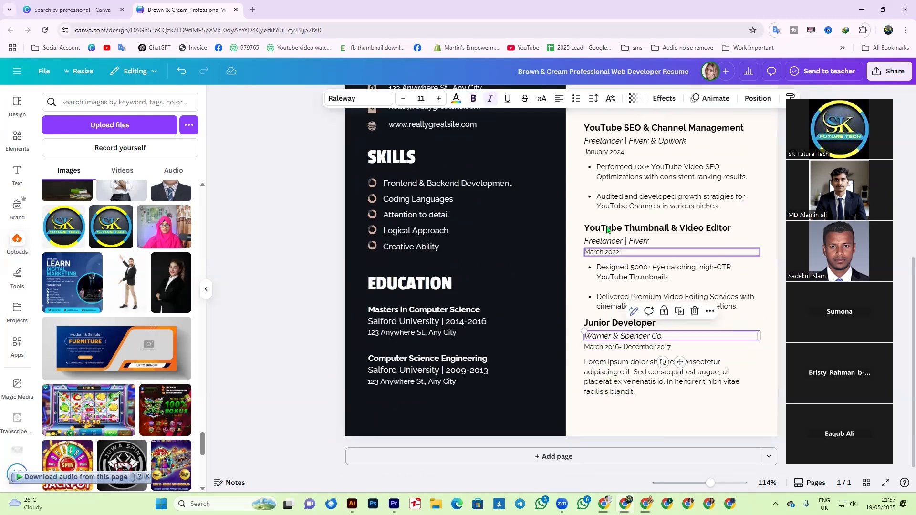
pyautogui.click(617, 374)
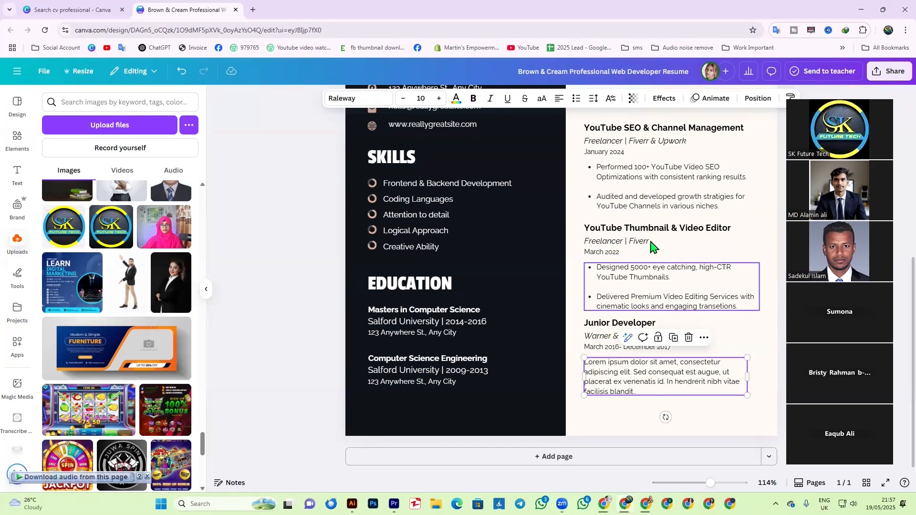
# - Scroll through the page to review the experience section and clear the selection
pyautogui.scroll(3, 505, 367)
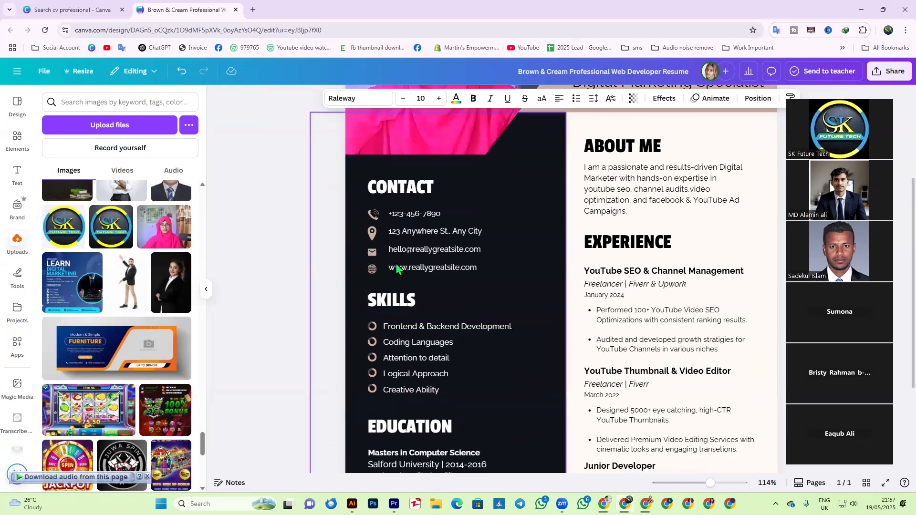
pyautogui.scroll(3, 521, 317)
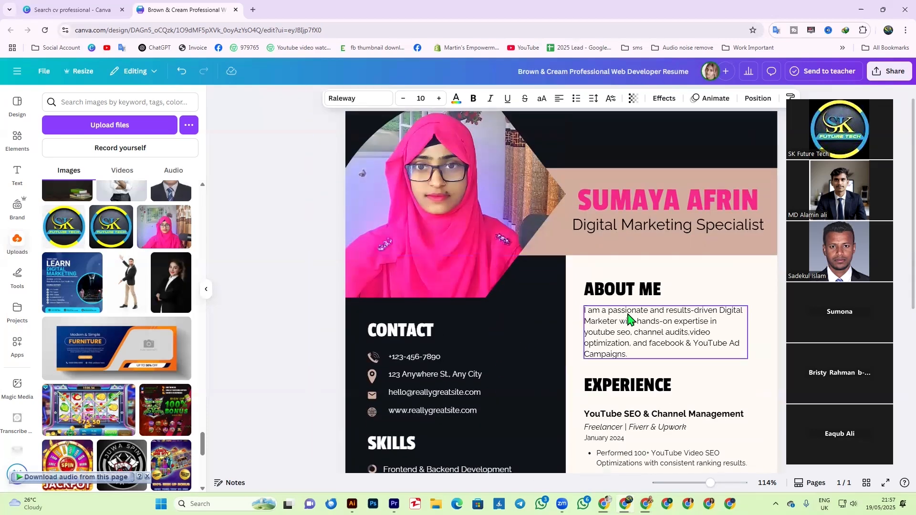
pyautogui.scroll(-2, 628, 319)
pyautogui.scroll(3, 647, 266)
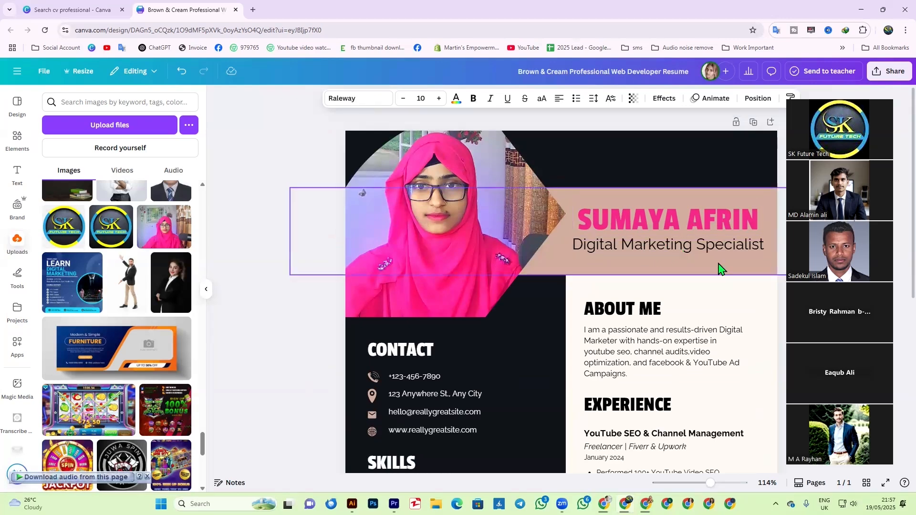
pyautogui.scroll(-1, 686, 318)
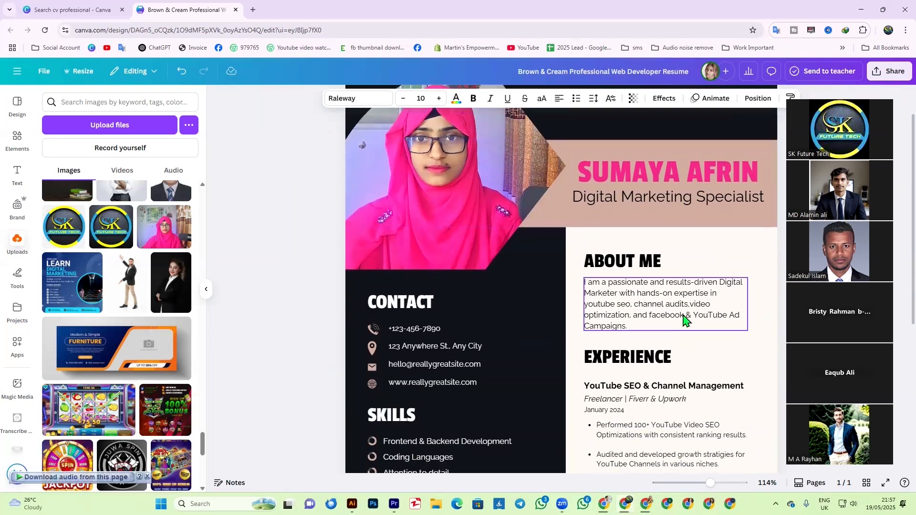
pyautogui.scroll(-3, 686, 318)
pyautogui.scroll(-2, 648, 194)
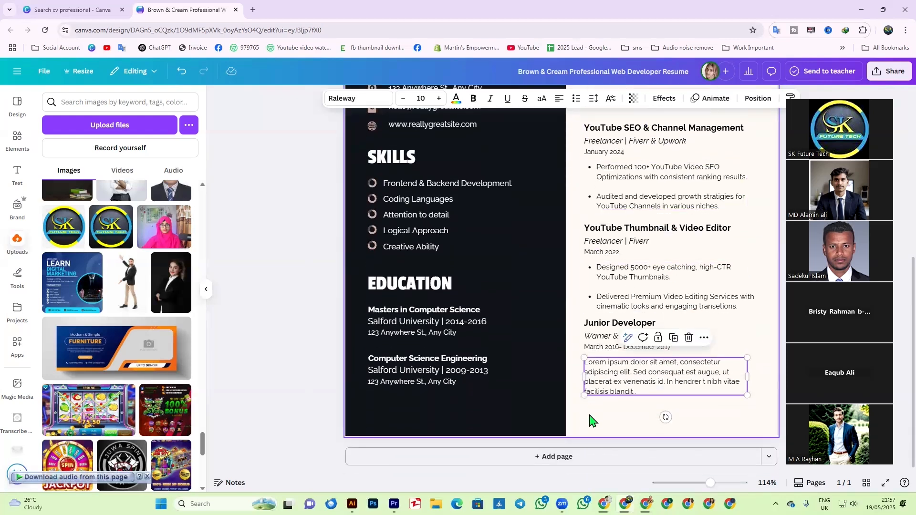
pyautogui.click(592, 421)
pyautogui.scroll(2, 480, 370)
pyautogui.scroll(-2, 579, 420)
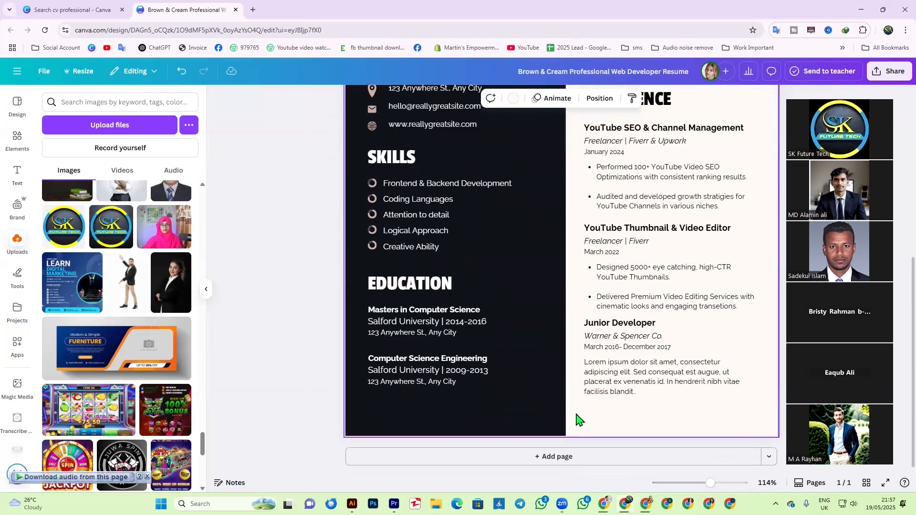
pyautogui.press('Escape')
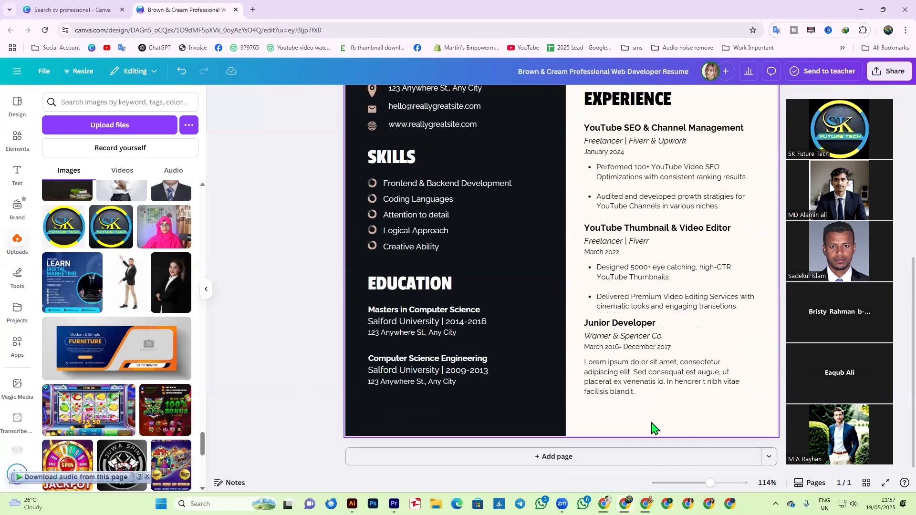
# - Make the background behind the right-hand column pink, after trying lavender and purple
pyautogui.click(525, 422)
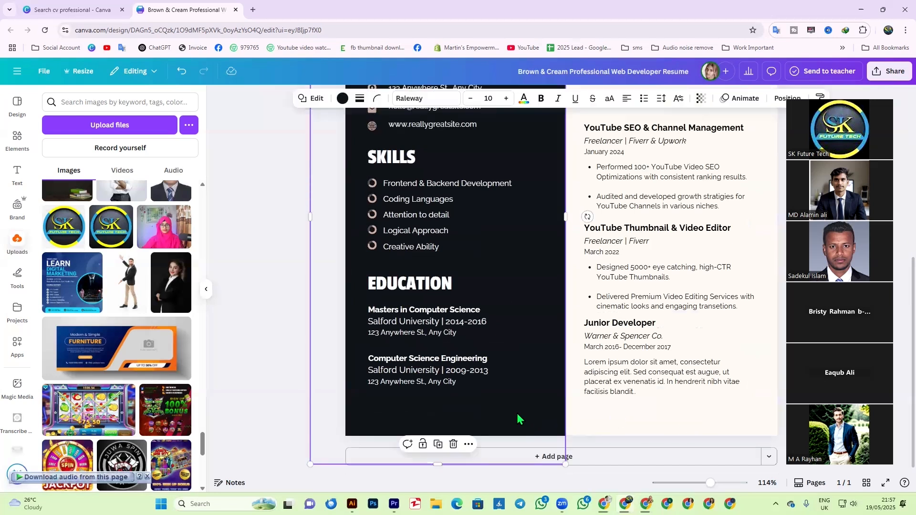
pyautogui.moveTo(517, 419); pyautogui.dragTo(577, 438)
pyautogui.hotkey('ctrl', 'z')
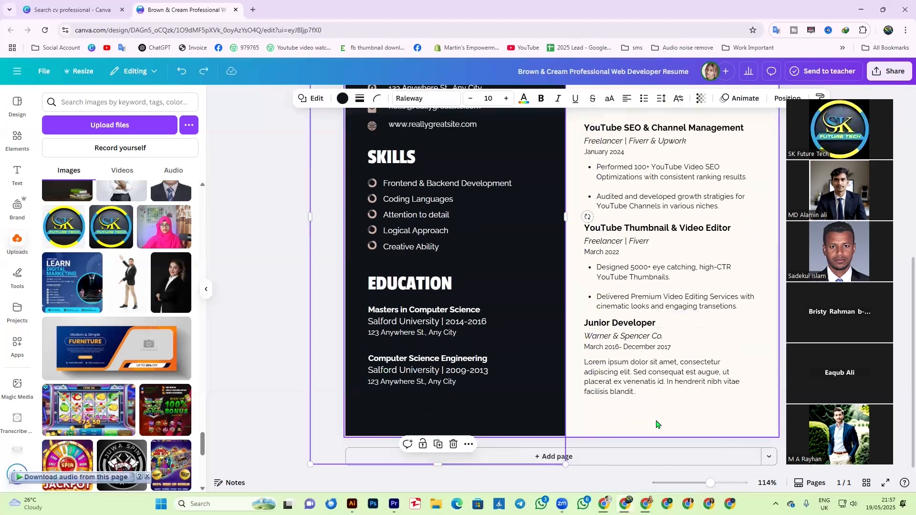
pyautogui.click(656, 424)
pyautogui.click(513, 101)
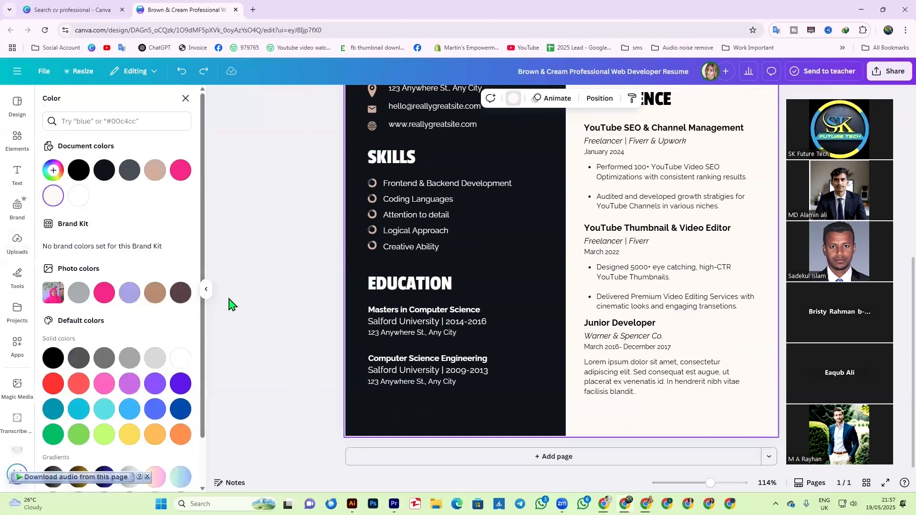
pyautogui.click(130, 292)
pyautogui.scroll(4, 636, 340)
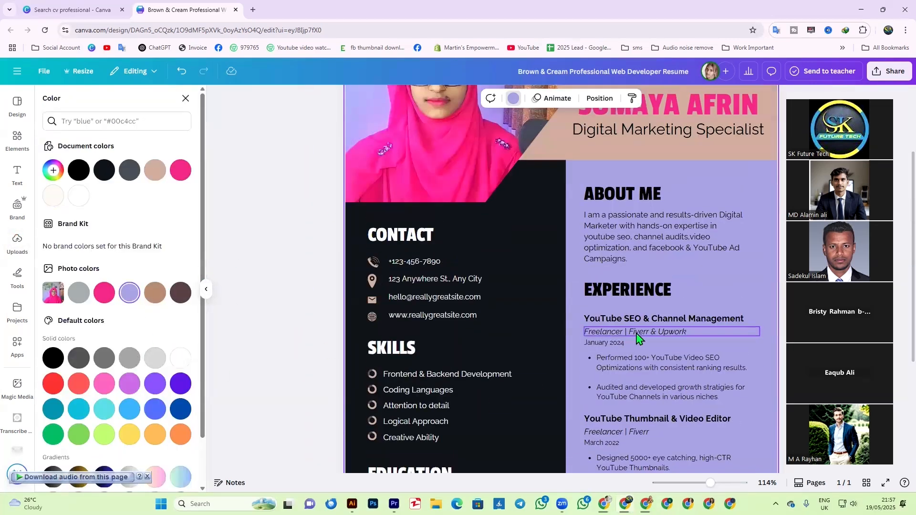
pyautogui.scroll(-3, 636, 339)
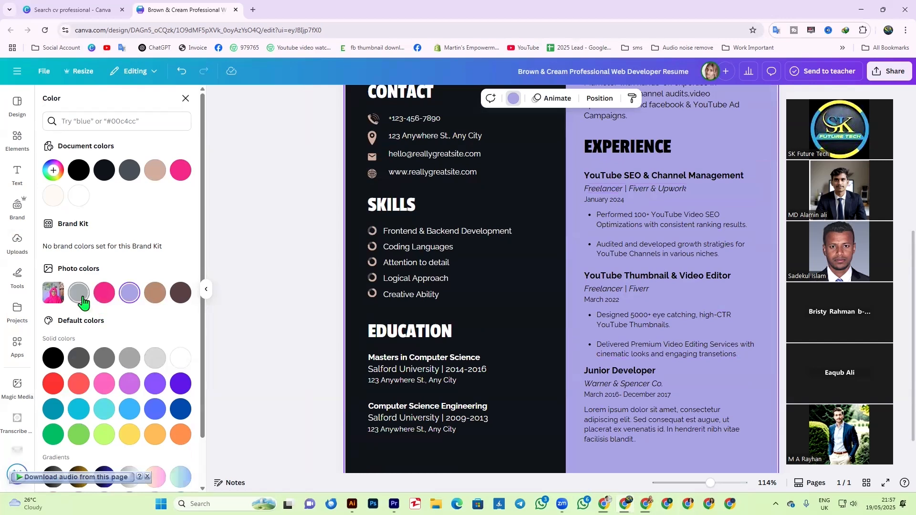
pyautogui.click(130, 384)
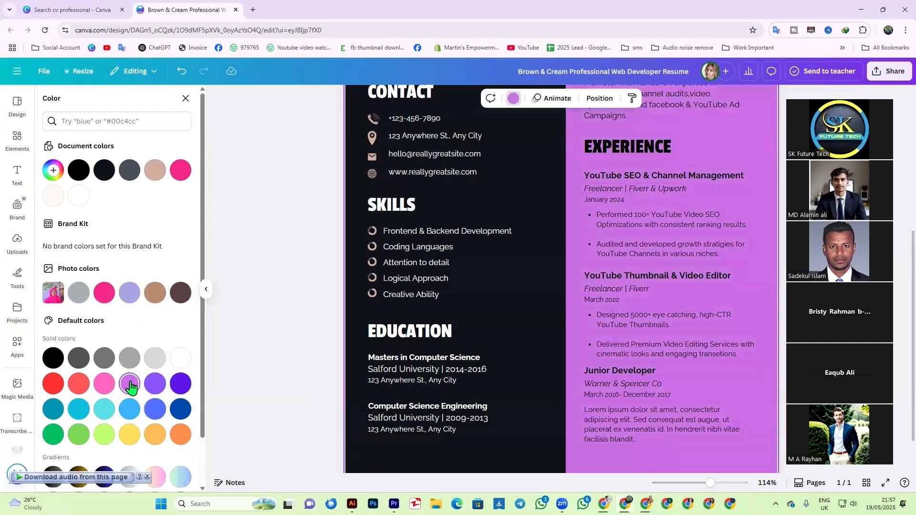
pyautogui.click(104, 384)
pyautogui.scroll(4, 586, 307)
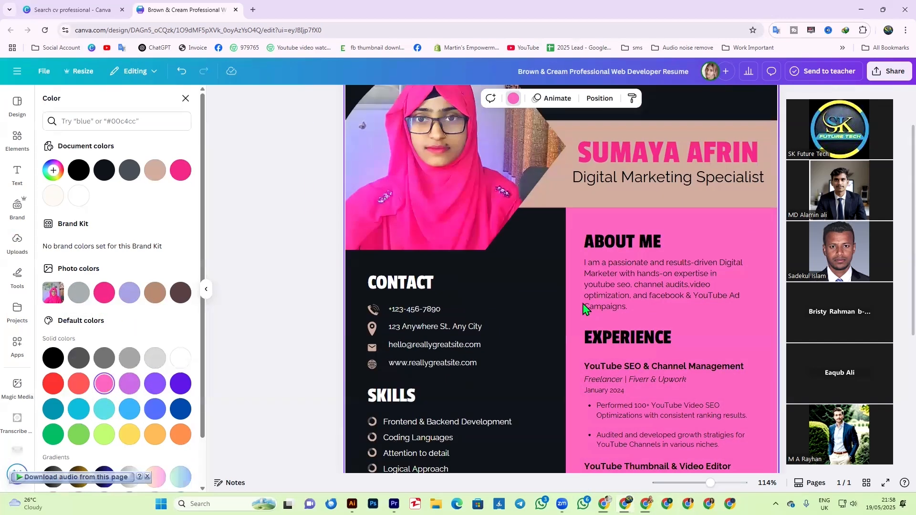
# - Recolour the black strip across the top of the page to a lighter pink
pyautogui.click(685, 113)
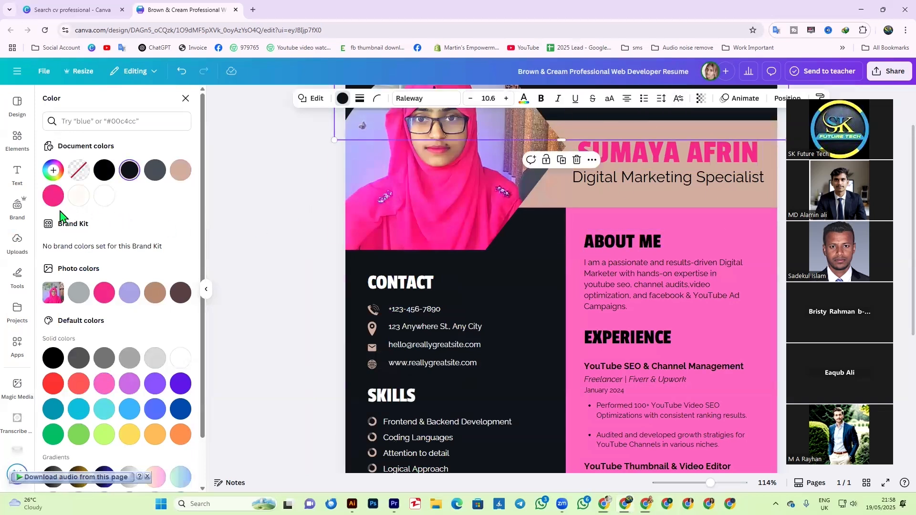
pyautogui.click(104, 292)
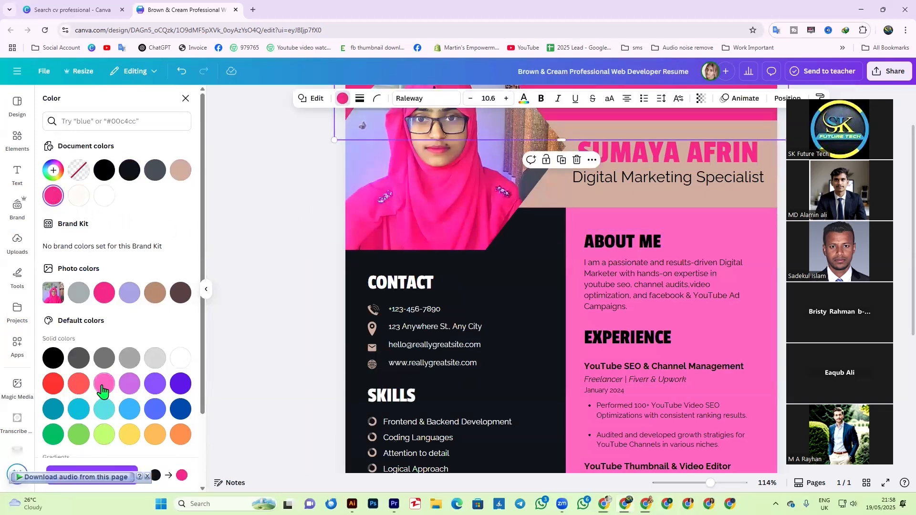
pyautogui.click(103, 392)
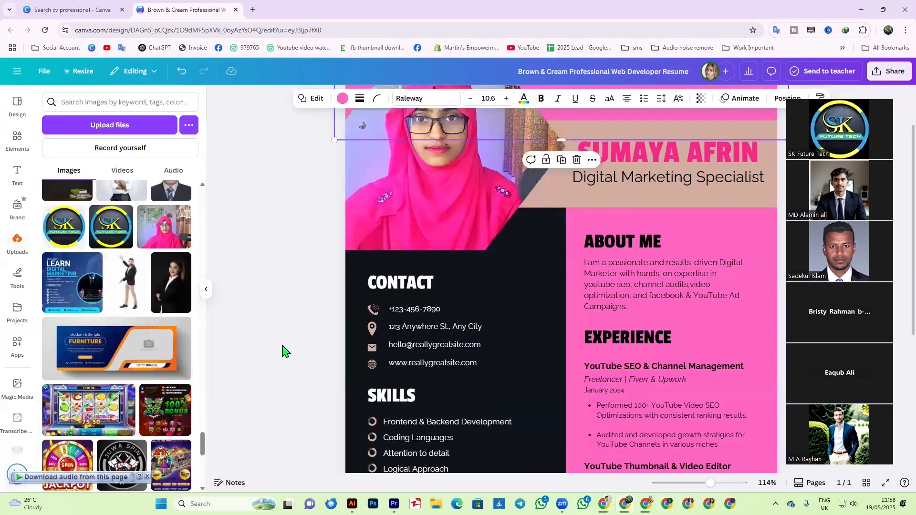
pyautogui.click(285, 352)
pyautogui.scroll(-4, 293, 339)
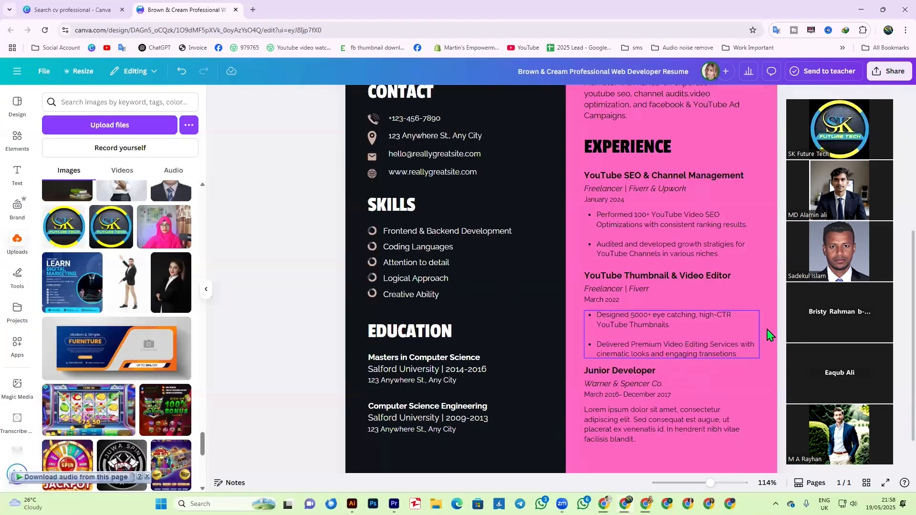
pyautogui.scroll(3, 286, 389)
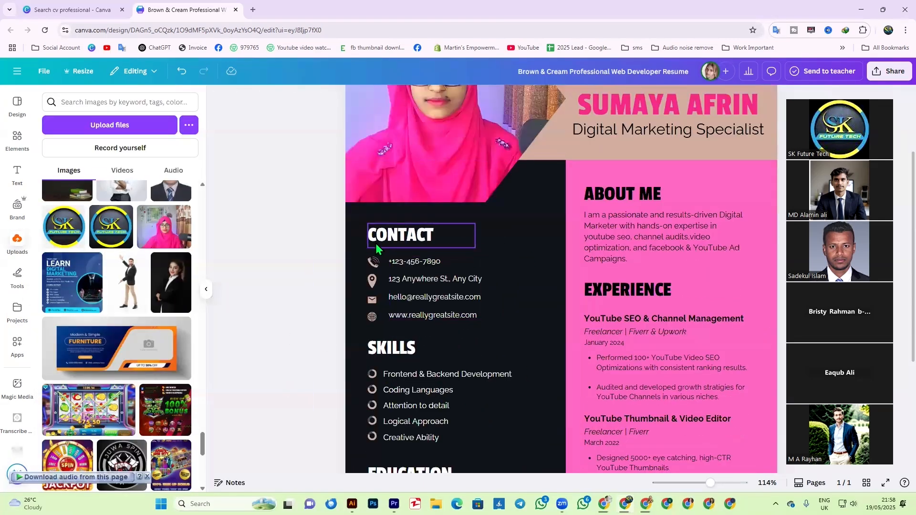
# - Change the dark navy left column behind Contact and Skills to pure black from Document colors
pyautogui.click(529, 239)
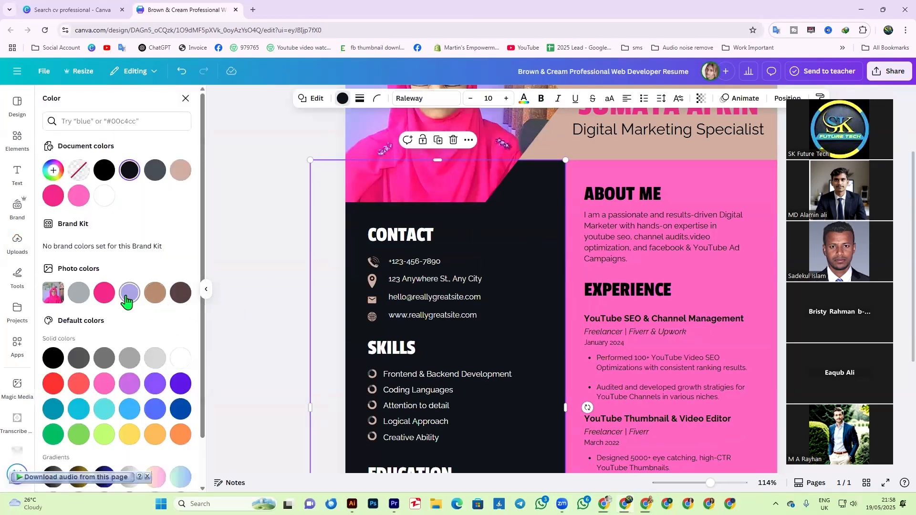
pyautogui.click(104, 170)
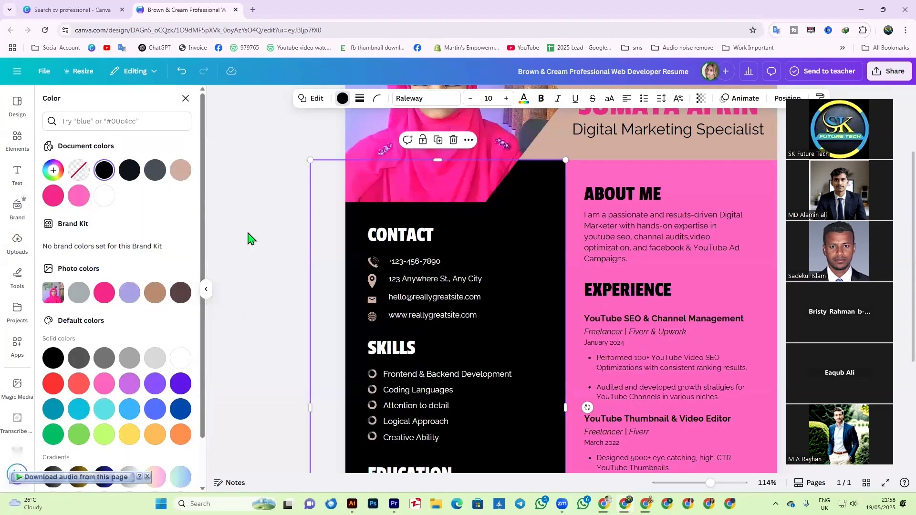
pyautogui.click(247, 237)
pyautogui.click(264, 304)
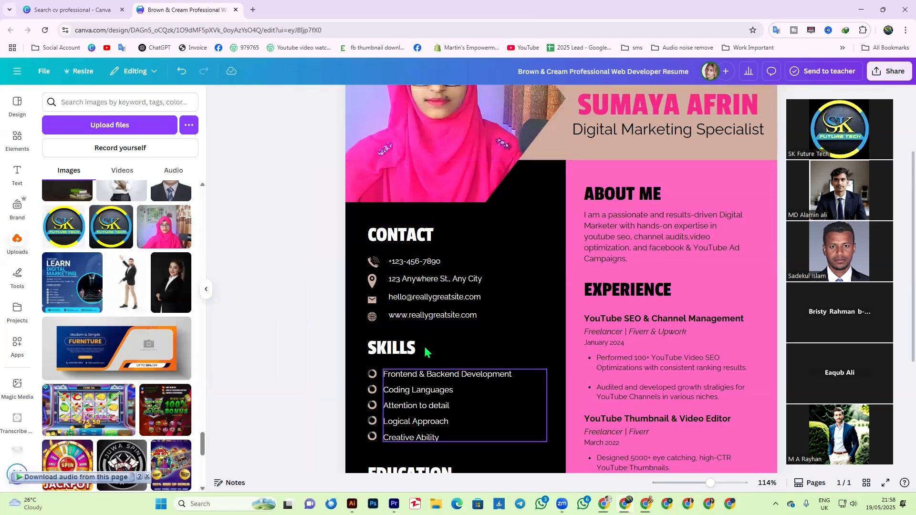
pyautogui.scroll(-2, 420, 372)
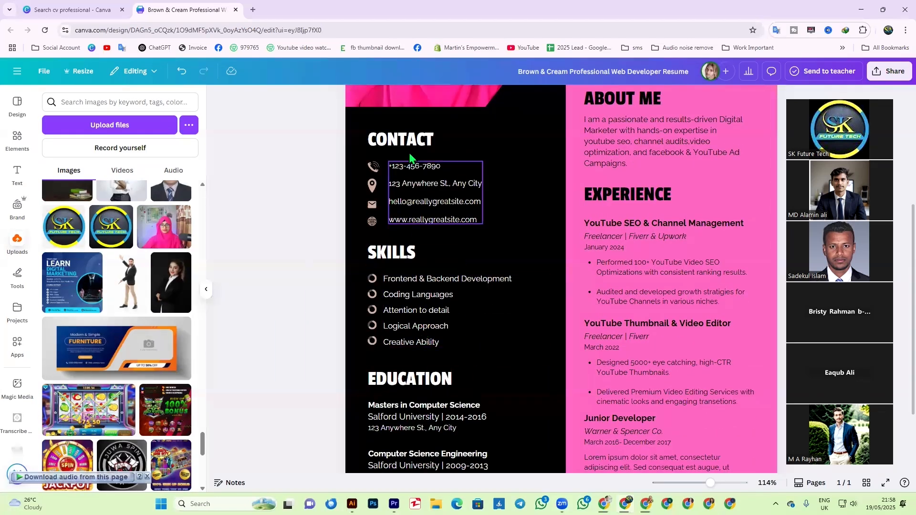
# - Replace the Frontend & Backend Development skill with 'YouTube SEO & Organic Promotion'
pyautogui.click(407, 285)
pyautogui.click(441, 317)
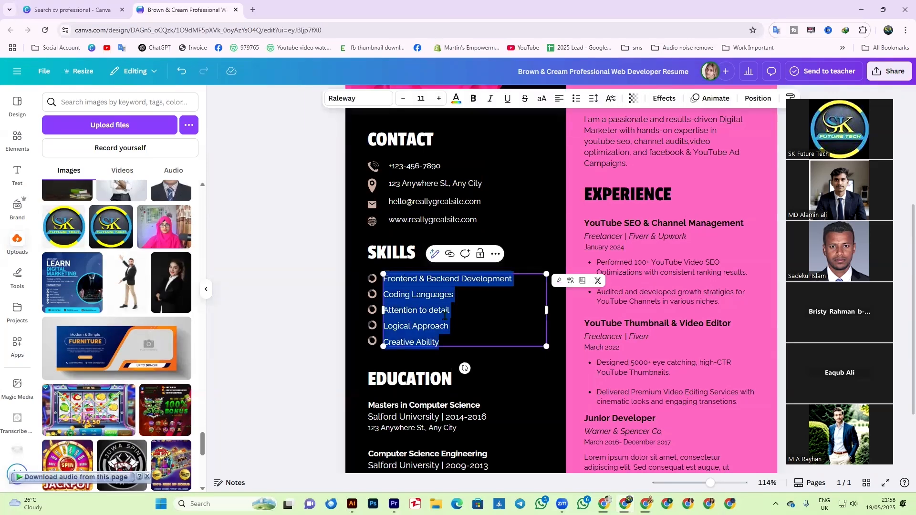
pyautogui.click(435, 316)
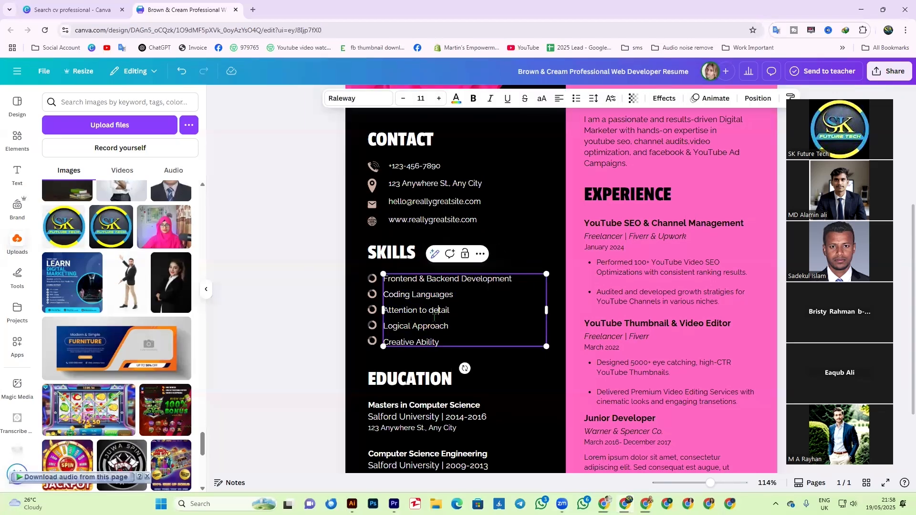
pyautogui.moveTo(512, 279); pyautogui.dragTo(383, 279)
pyautogui.write('Y')
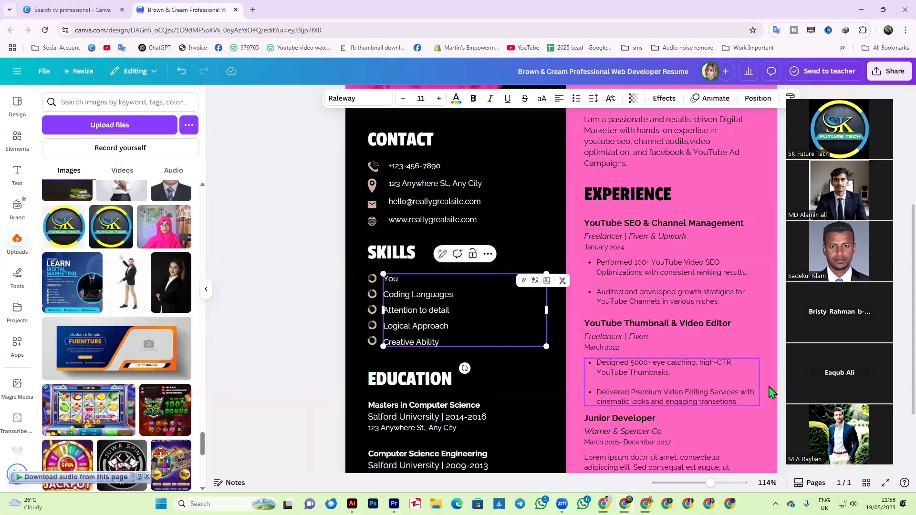
pyautogui.write('ouTube ')
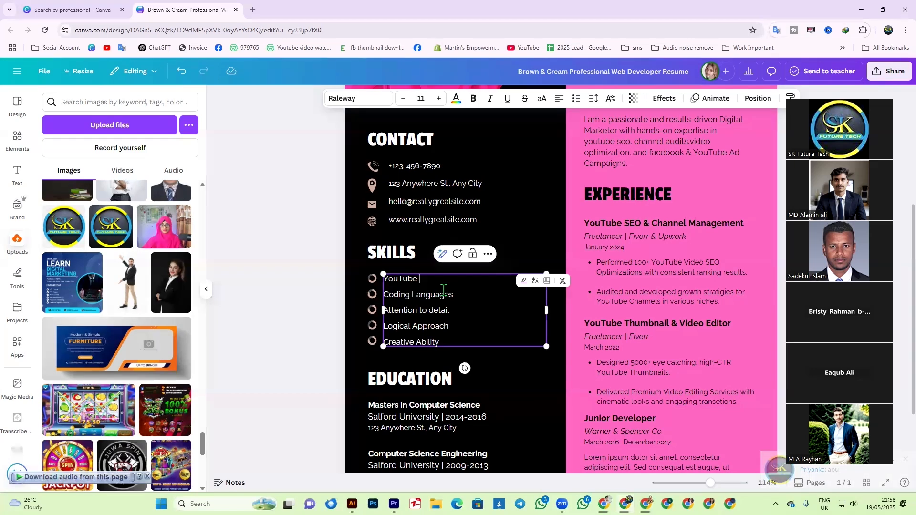
pyautogui.write('SEO')
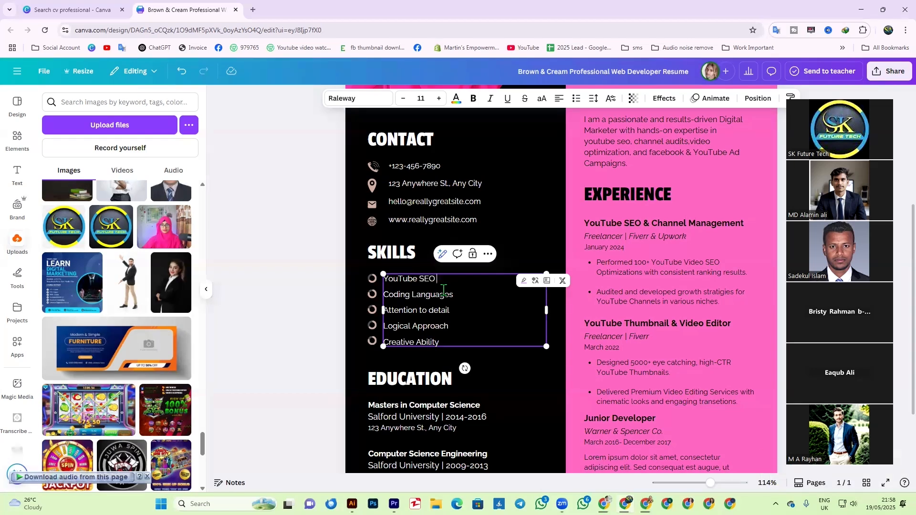
pyautogui.write(' & Organic Promotion')
# - Replace the next three skills with Channel Audit & Growth Plan, High-CTR Thumbnail Design and YouTube Video Editing
pyautogui.tripleClick(439, 299)
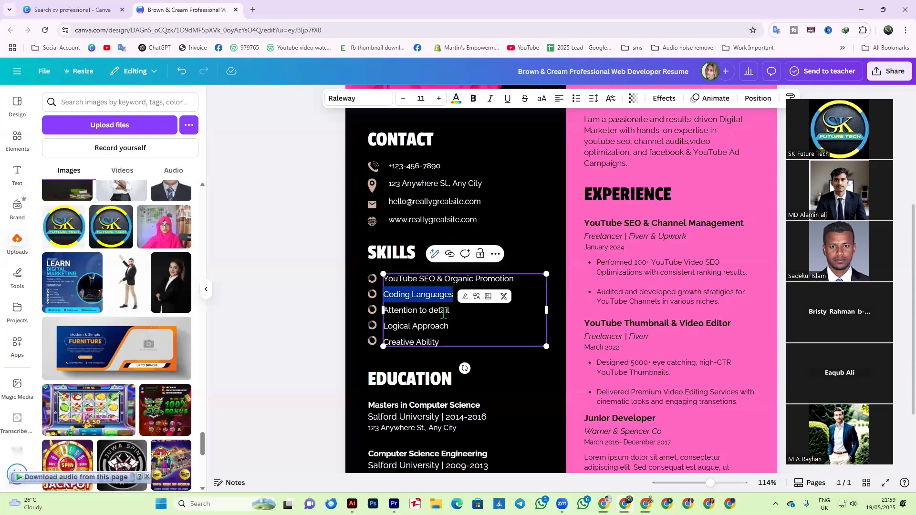
pyautogui.write('Channe')
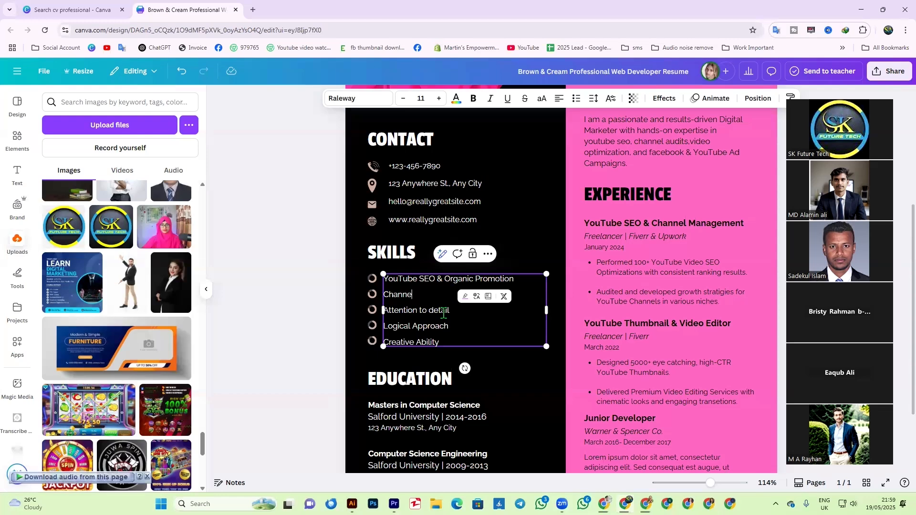
pyautogui.write('l Audit & Growth Plan')
pyautogui.moveTo(450, 311); pyautogui.dragTo(382, 311)
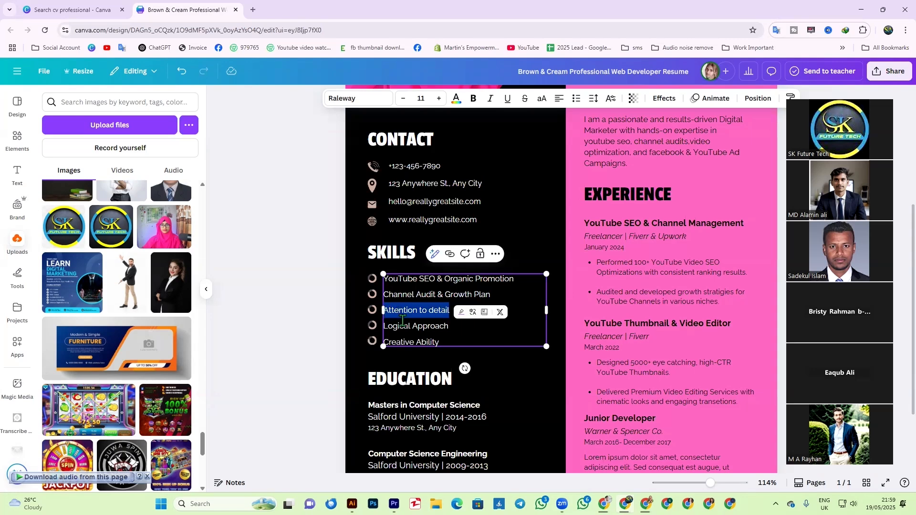
pyautogui.write('High-CTR Thumbna')
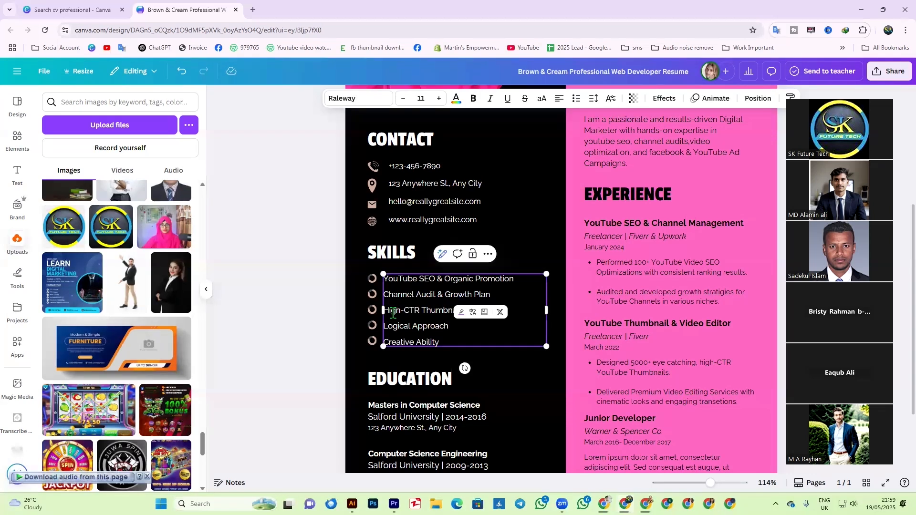
pyautogui.write('il')
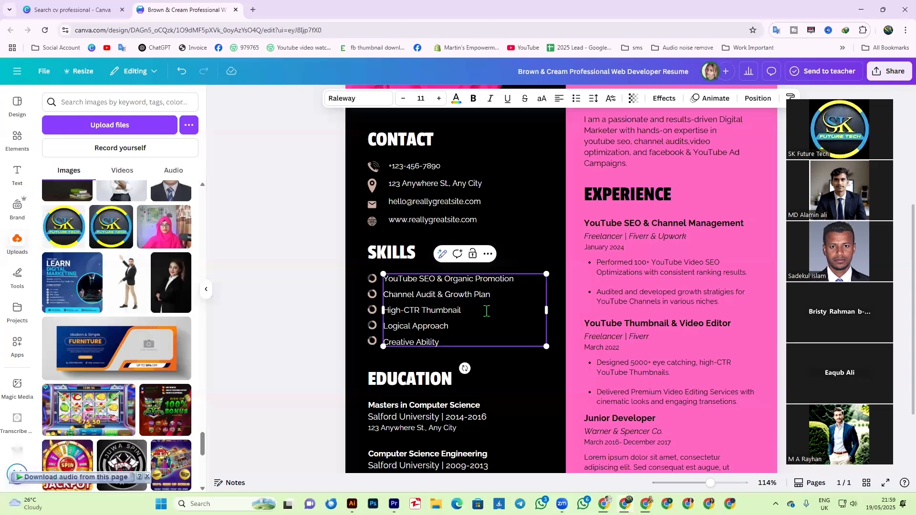
pyautogui.write(' Design')
pyautogui.moveTo(462, 324); pyautogui.dragTo(383, 328)
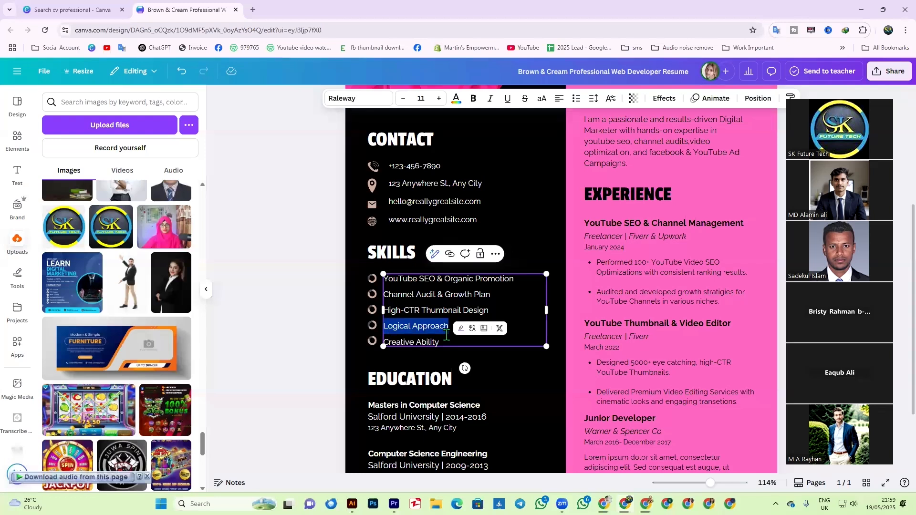
pyautogui.write('YouTube Video')
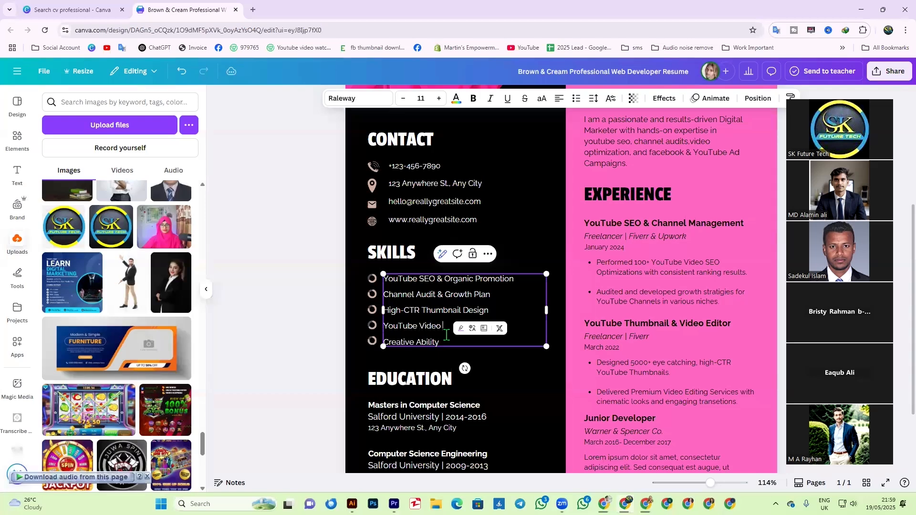
pyautogui.write(' Editing')
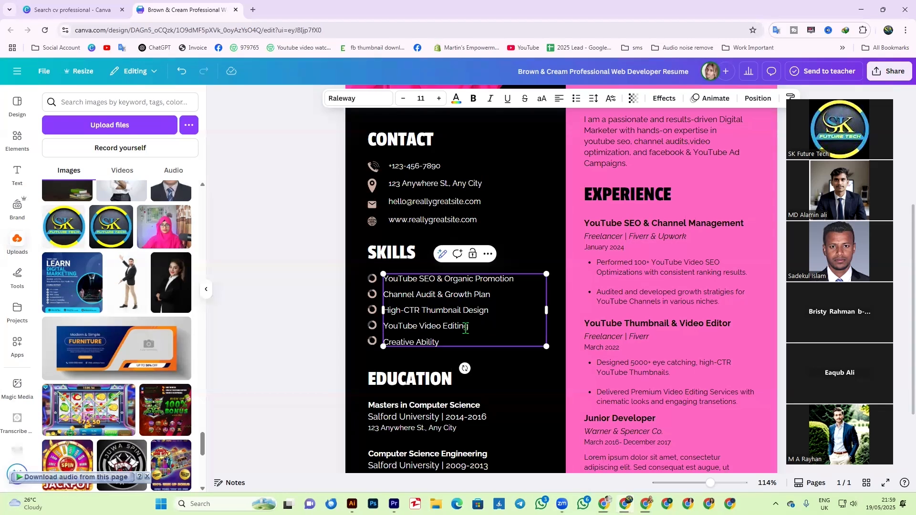
# - Replace the last skill, Creative Ability, with 'Facebook & Google Ads'
pyautogui.moveTo(451, 344); pyautogui.dragTo(384, 342)
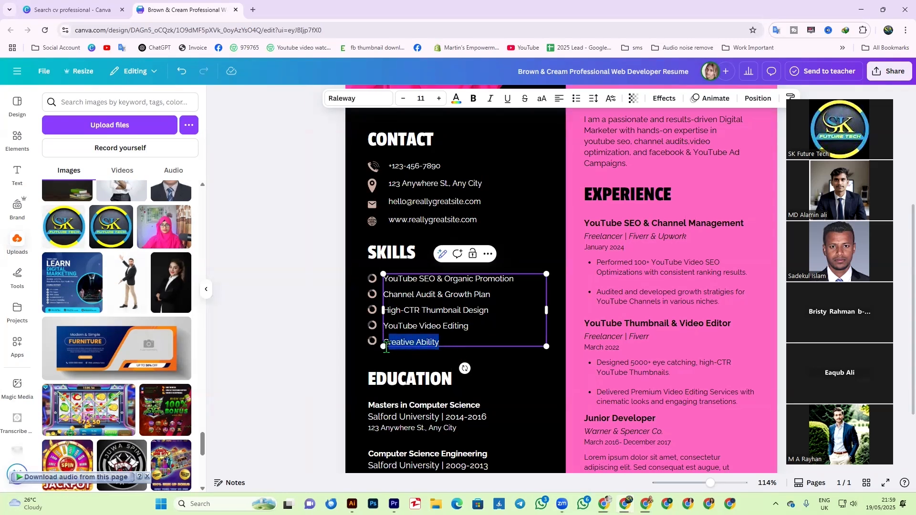
pyautogui.write('C')
pyautogui.press('BackSpace')
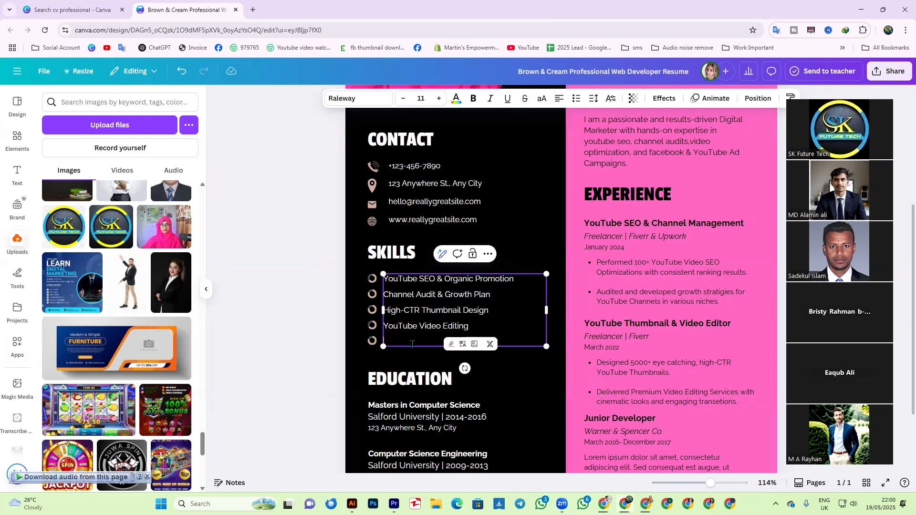
pyautogui.write('Facebook & Goo')
pyautogui.click(514, 393)
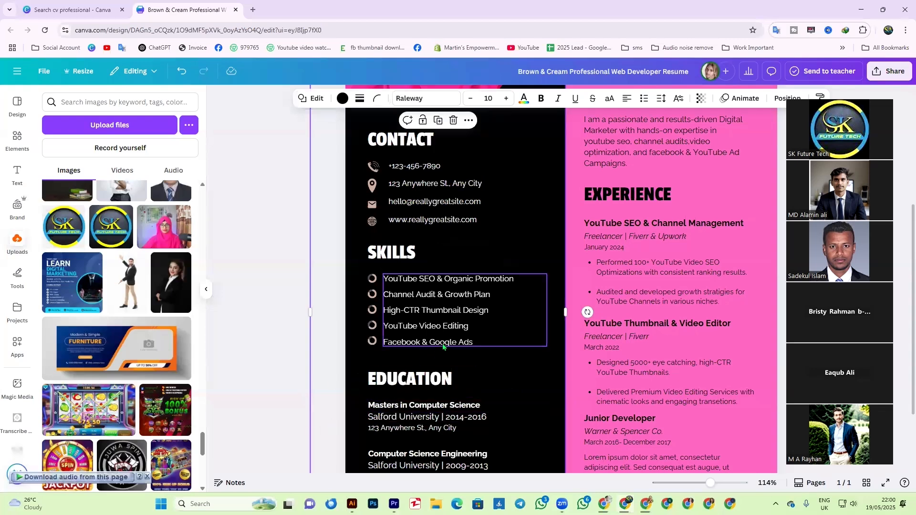
# - Replace the placeholder phone number in the Contact block with the owner's phone number
pyautogui.scroll(2, 444, 241)
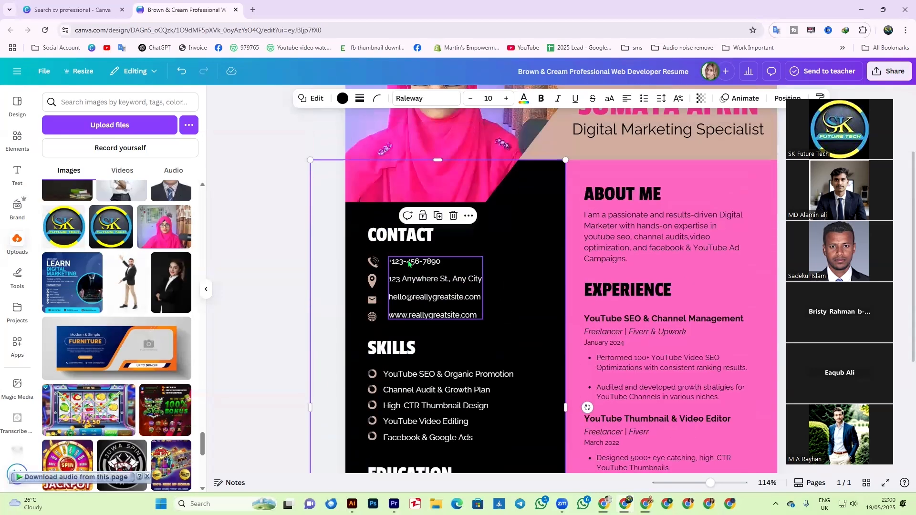
pyautogui.click(408, 262)
pyautogui.click(409, 263)
pyautogui.click(409, 263)
pyautogui.doubleClick(432, 262)
pyautogui.moveTo(389, 264); pyautogui.dragTo(441, 262)
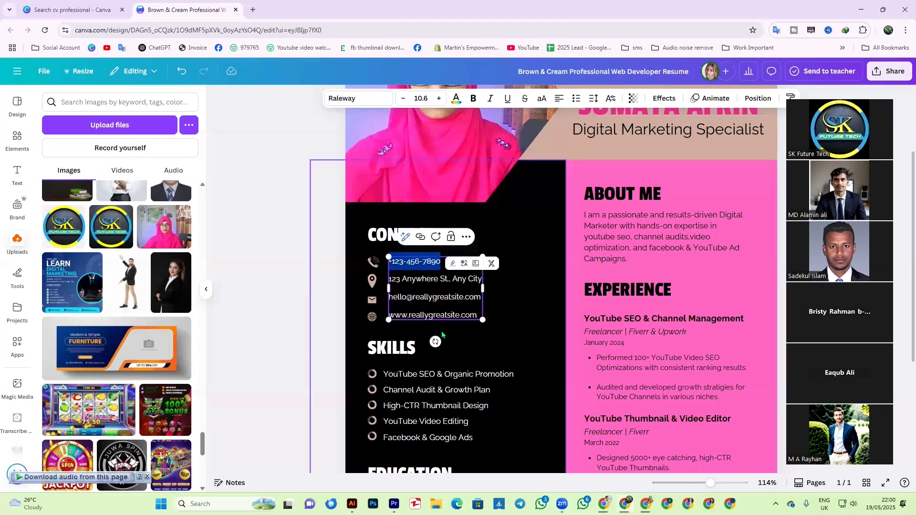
pyautogui.press('BackSpace')
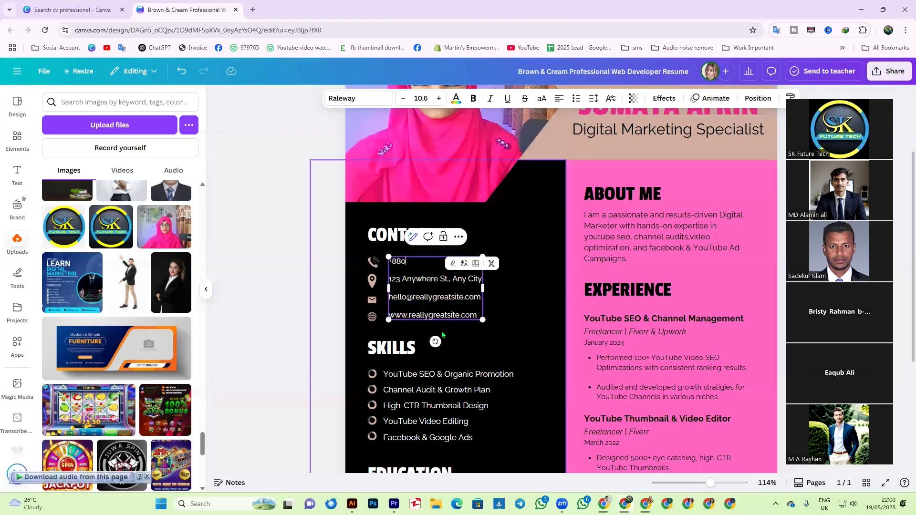
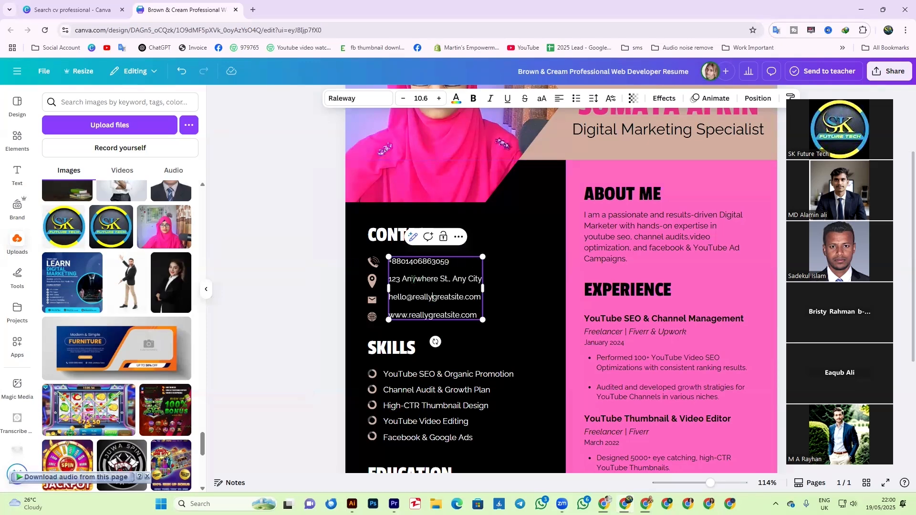
# - Replace the placeholder street address with the owner's city and country
pyautogui.moveTo(481, 279); pyautogui.dragTo(391, 283)
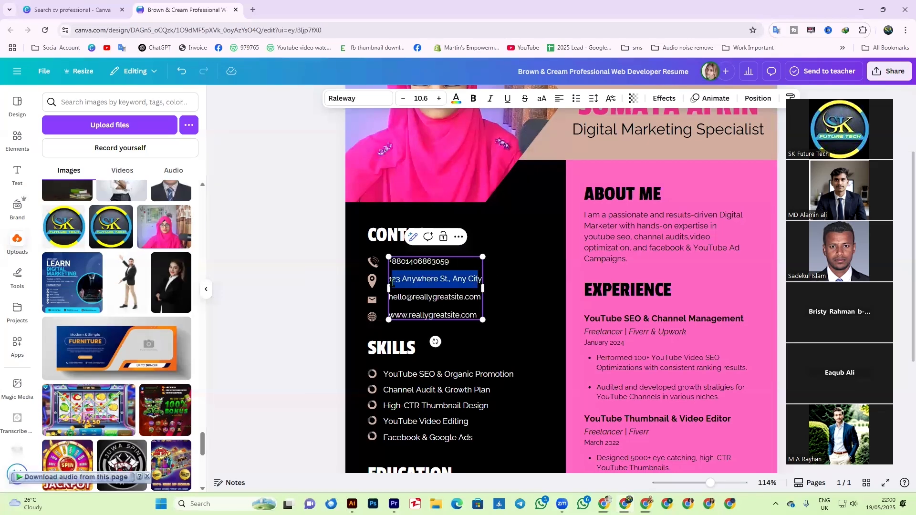
pyautogui.write('y')
pyautogui.press('BackSpace')
pyautogui.press('BackSpace')
pyautogui.write('Mym')
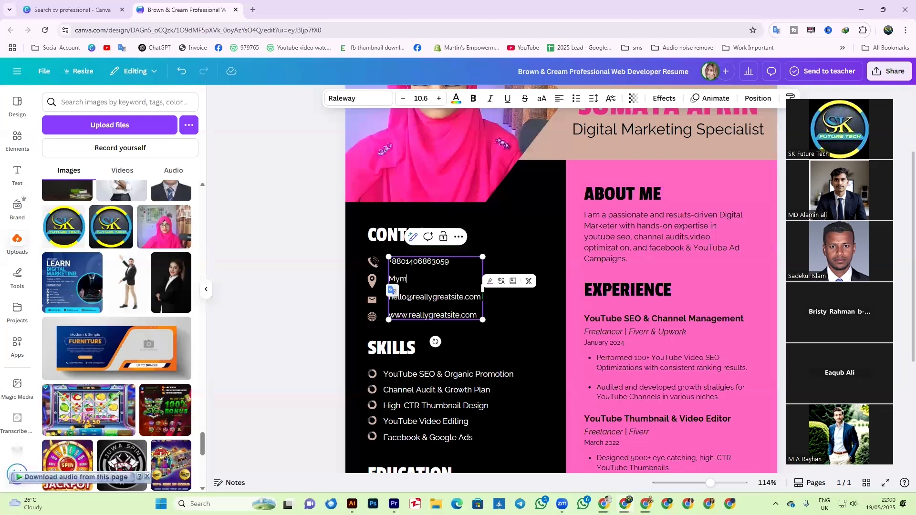
pyautogui.write('ensingh, Bangladesh')
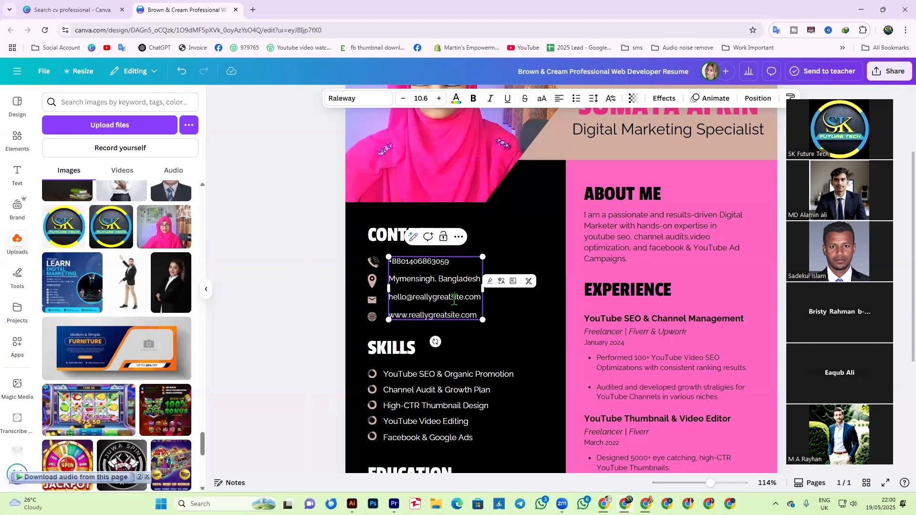
# - Enter the owner's e-mail address and widen the contact box so it fits one line
pyautogui.moveTo(463, 296); pyautogui.dragTo(414, 300)
pyautogui.click(416, 300)
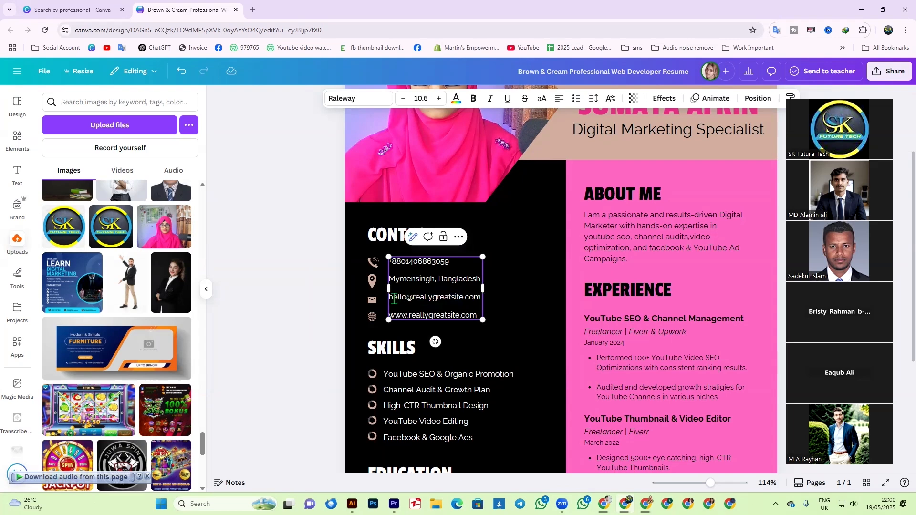
pyautogui.moveTo(390, 297); pyautogui.dragTo(482, 299)
pyautogui.press('BackSpace')
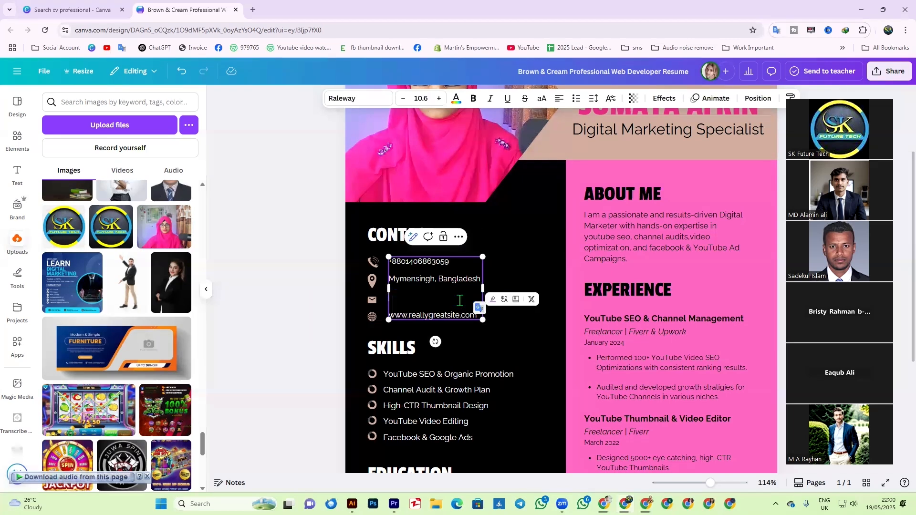
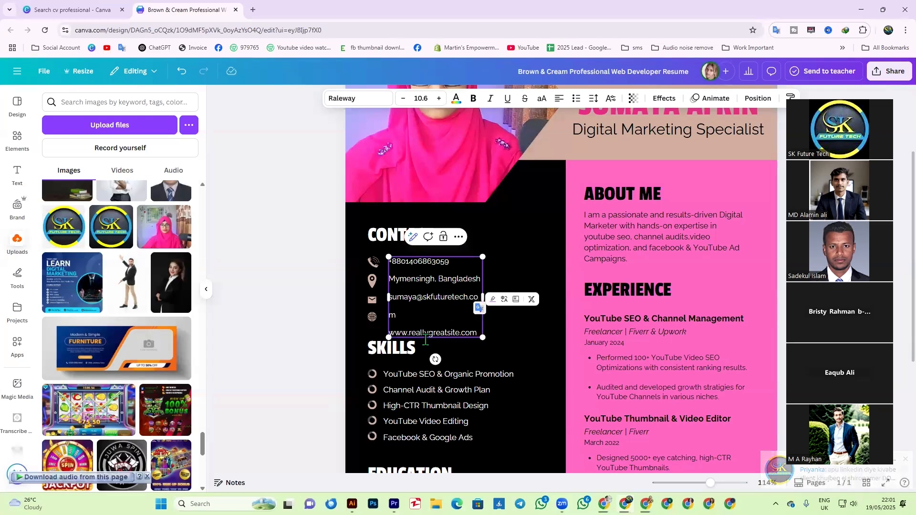
pyautogui.moveTo(483, 297); pyautogui.dragTo(488, 288)
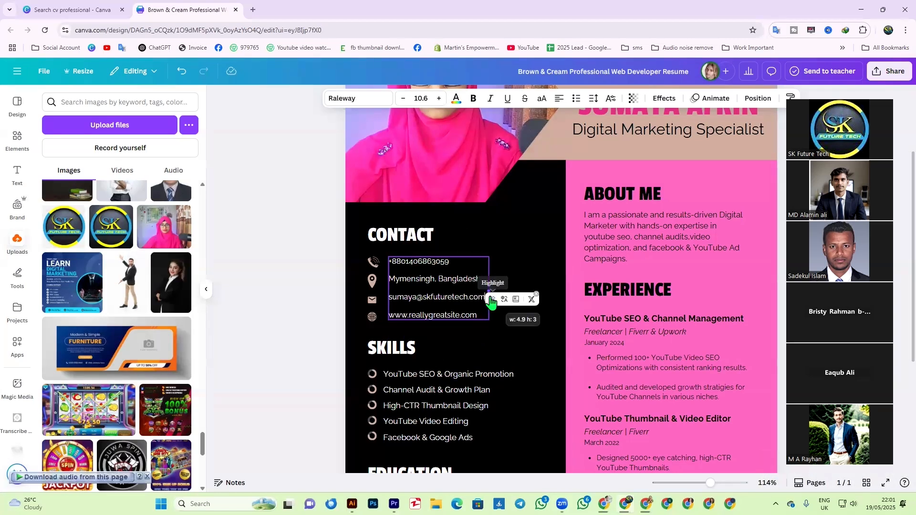
# - Change the website line's placeholder domain to the business's own domain
pyautogui.click(409, 315)
pyautogui.moveTo(409, 316); pyautogui.dragTo(461, 316)
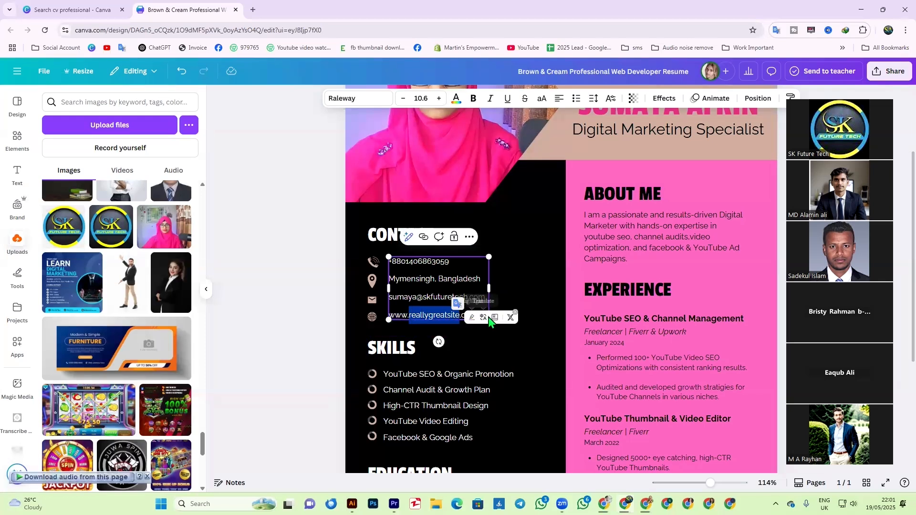
pyautogui.write('skfutu')
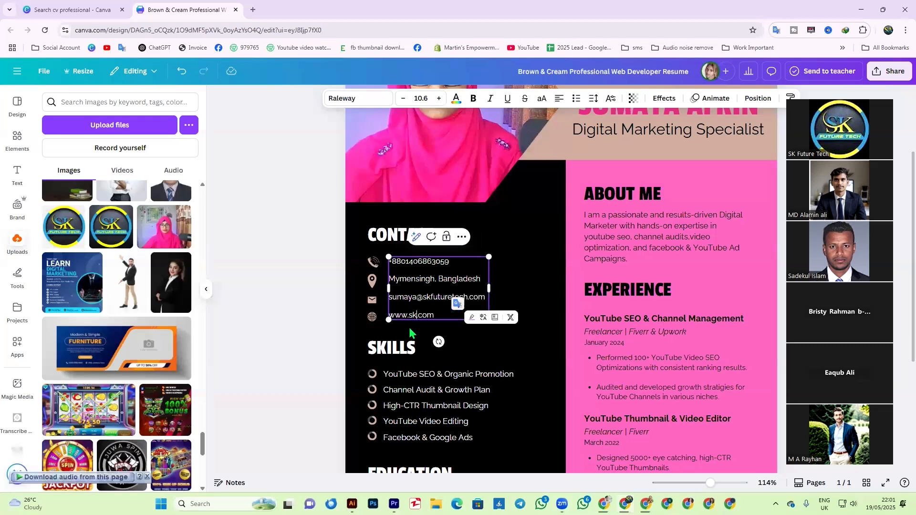
pyautogui.write('retech.')
pyautogui.click(422, 374)
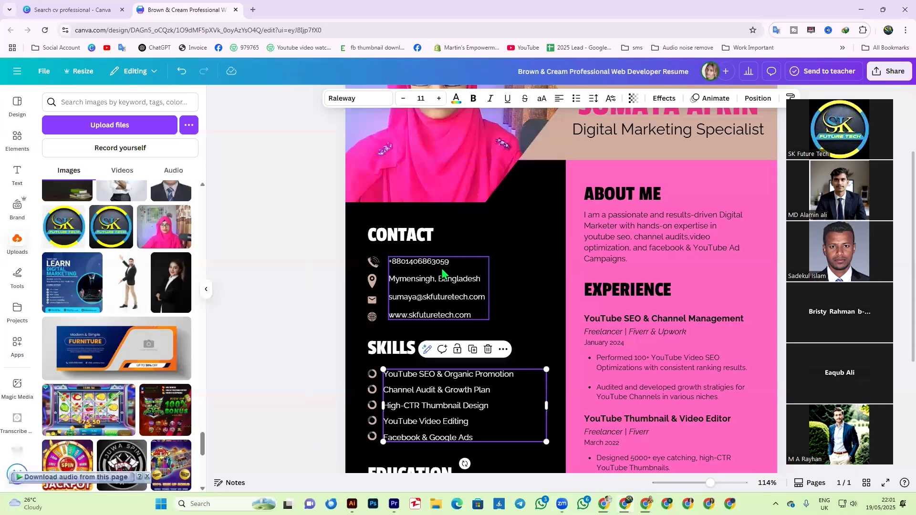
pyautogui.click(452, 296)
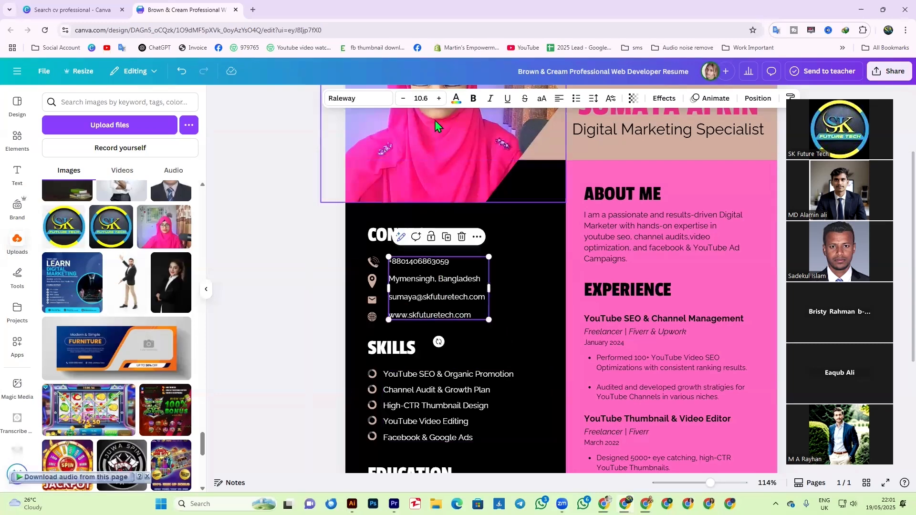
# - Duplicate the bullet circle beside Facebook & Google Ads
pyautogui.scroll(-2, 508, 389)
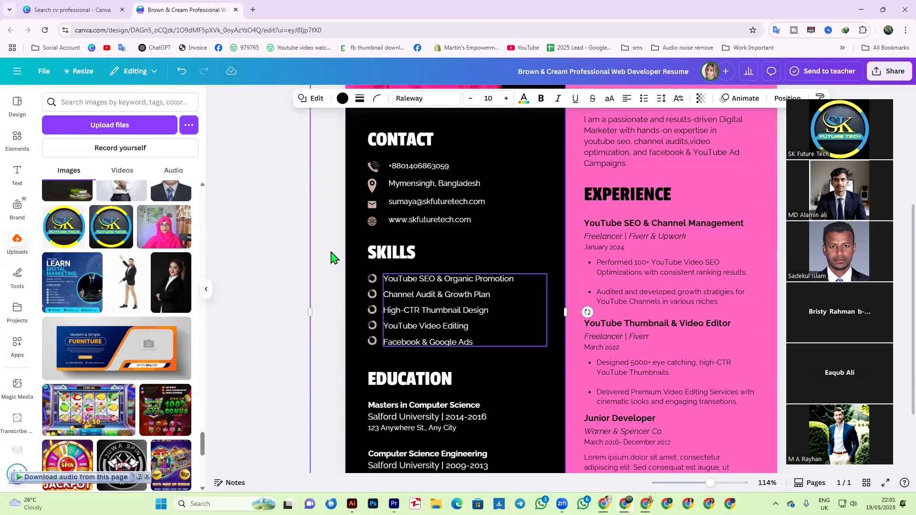
pyautogui.click(417, 309)
pyautogui.scroll(-2, 435, 327)
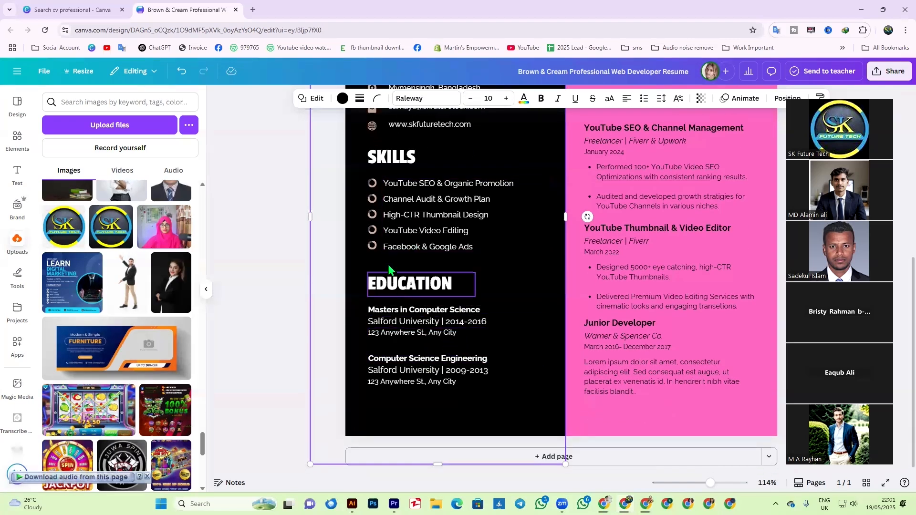
pyautogui.click(372, 246)
pyautogui.click(372, 220)
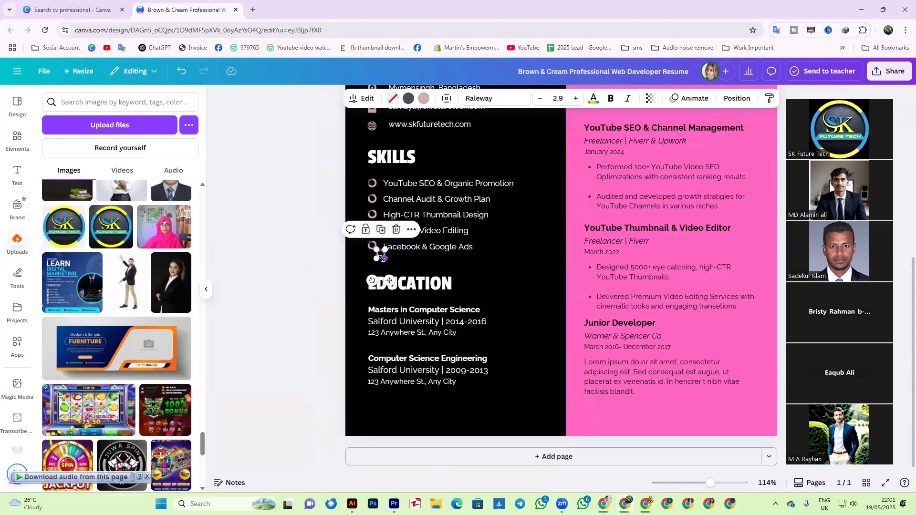
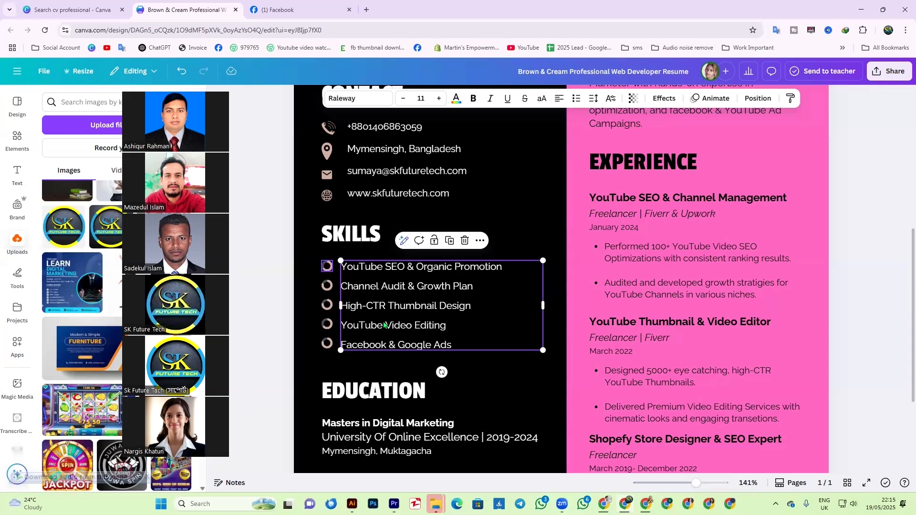
# - Zoom in and scroll to inspect the skills list on the pink-and-black resume
pyautogui.moveTo(696, 483); pyautogui.dragTo(704, 483)
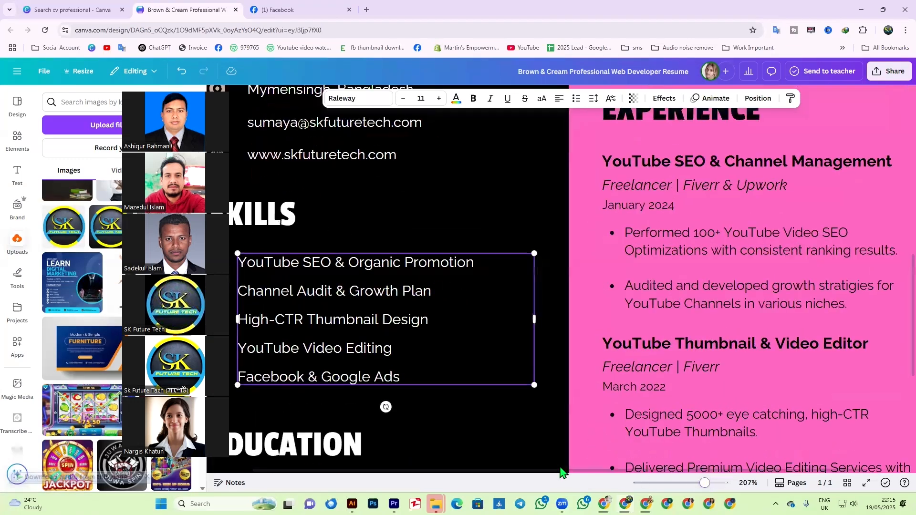
pyautogui.hscroll(-2, 556, 479)
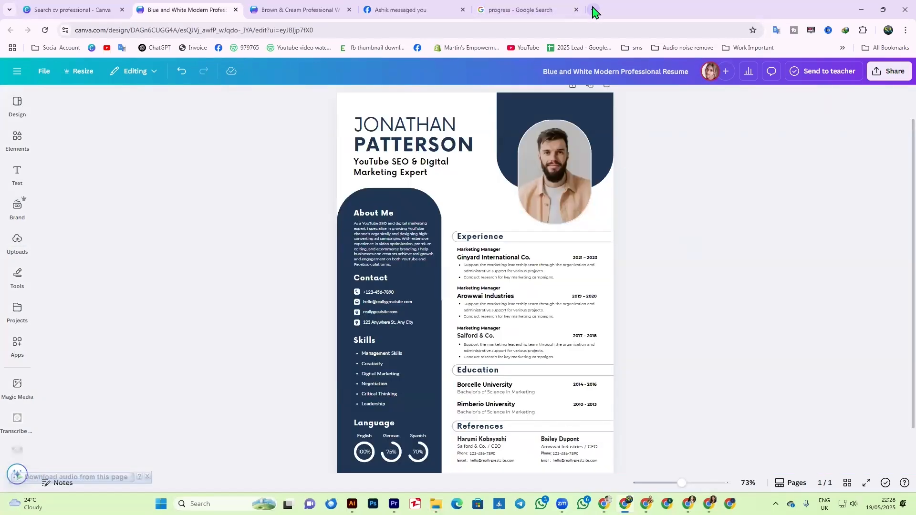
# - Open a blank tab, flip through the search, pink-and-black and blue-and-white tabs, and check the Share options
pyautogui.click(593, 10)
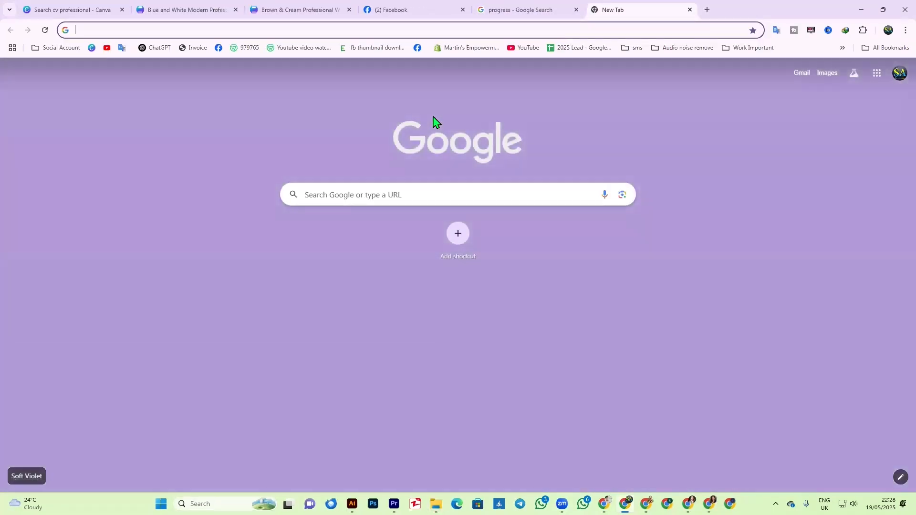
pyautogui.click(538, 11)
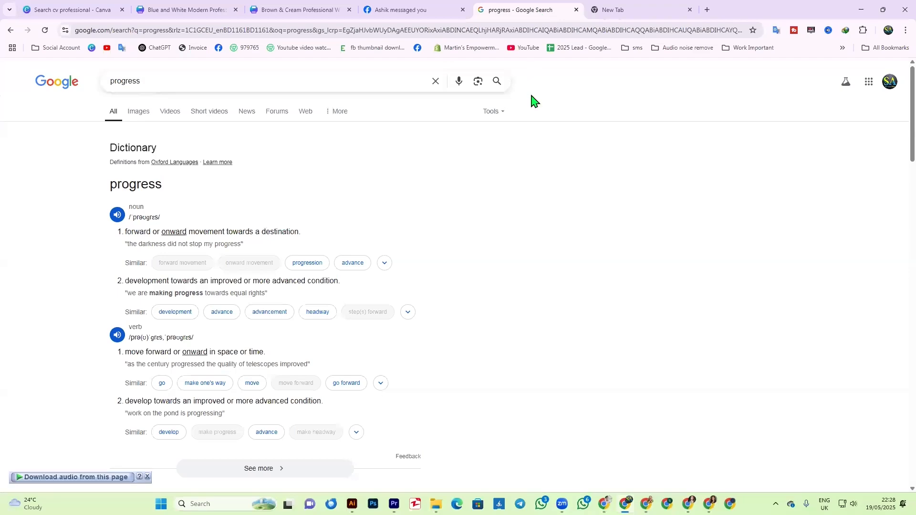
pyautogui.click(324, 14)
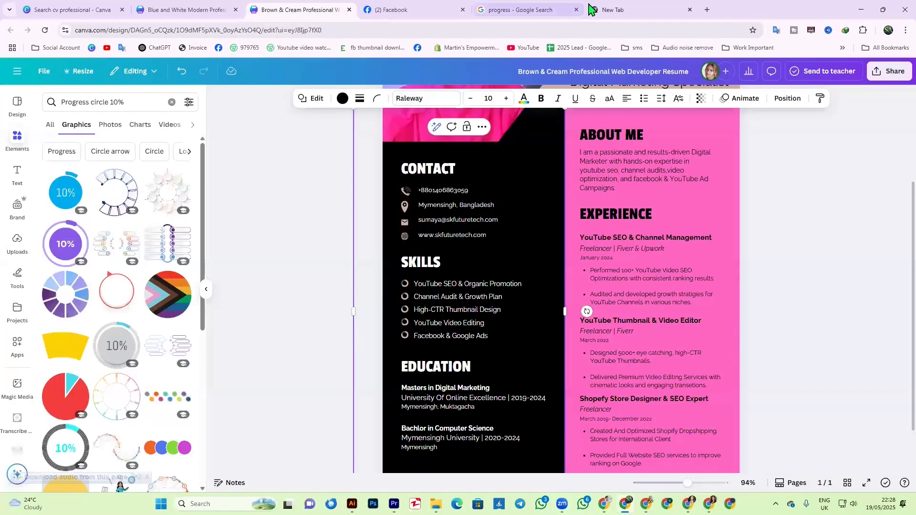
pyautogui.click(175, 10)
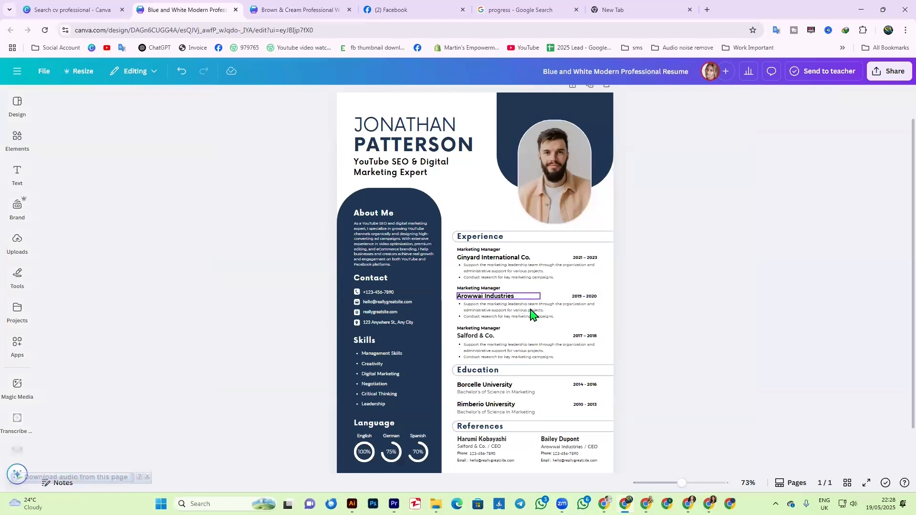
pyautogui.click(893, 79)
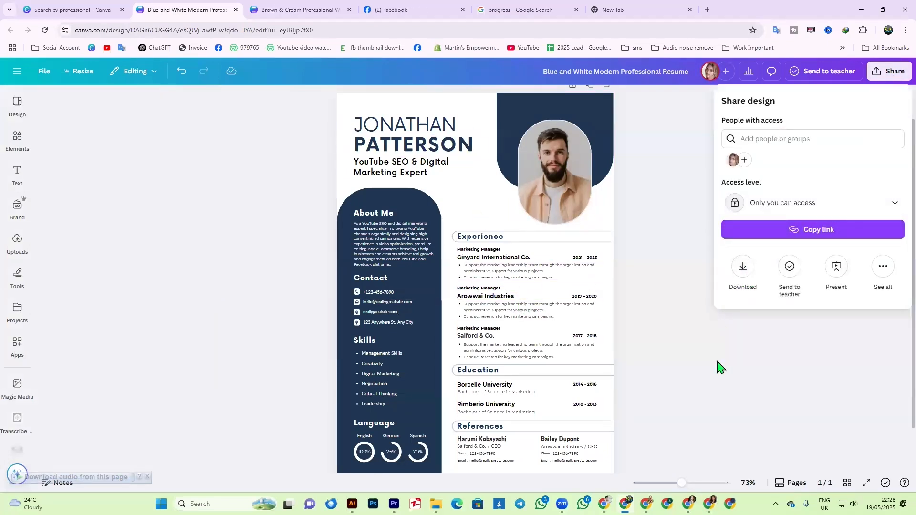
pyautogui.click(700, 373)
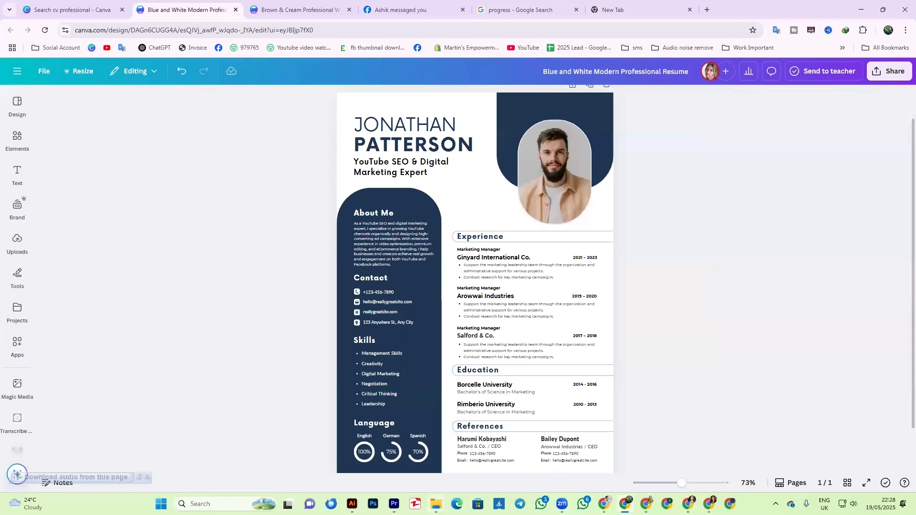
# - Select the Brown & Cream resume PDF in Downloads, then close File Explorer
pyautogui.moveTo(436, 503)
pyautogui.click(413, 468)
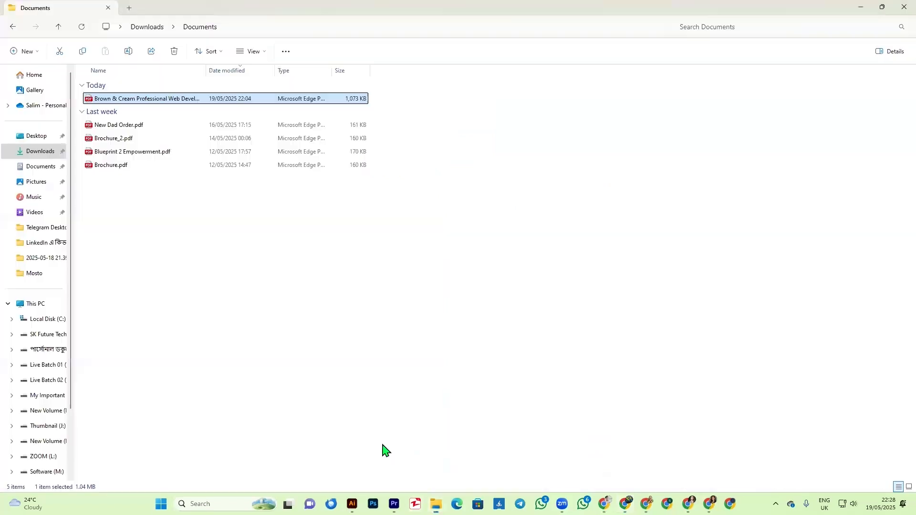
pyautogui.click(165, 248)
pyautogui.click(138, 101)
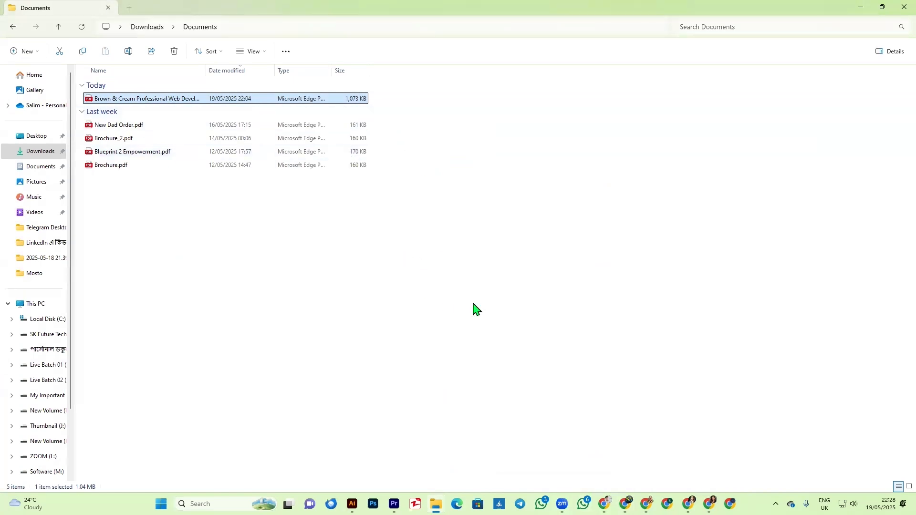
pyautogui.click(903, 8)
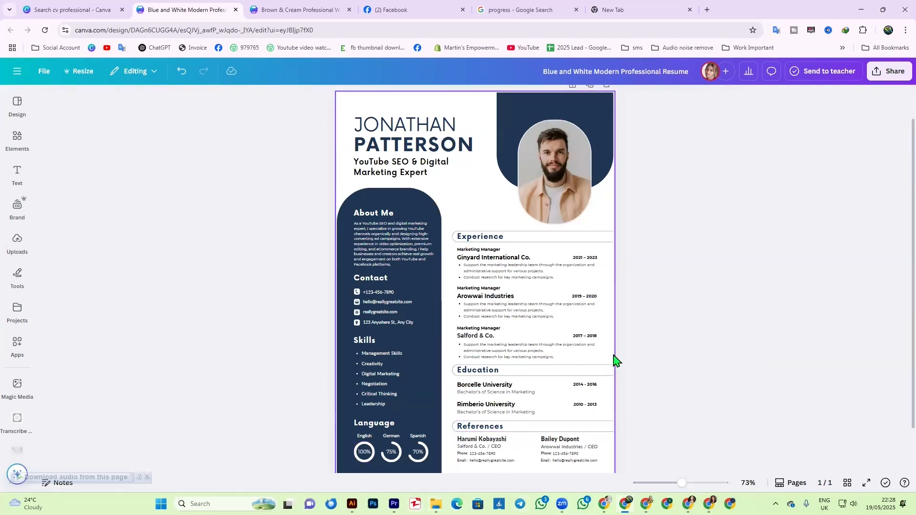
pyautogui.click(374, 323)
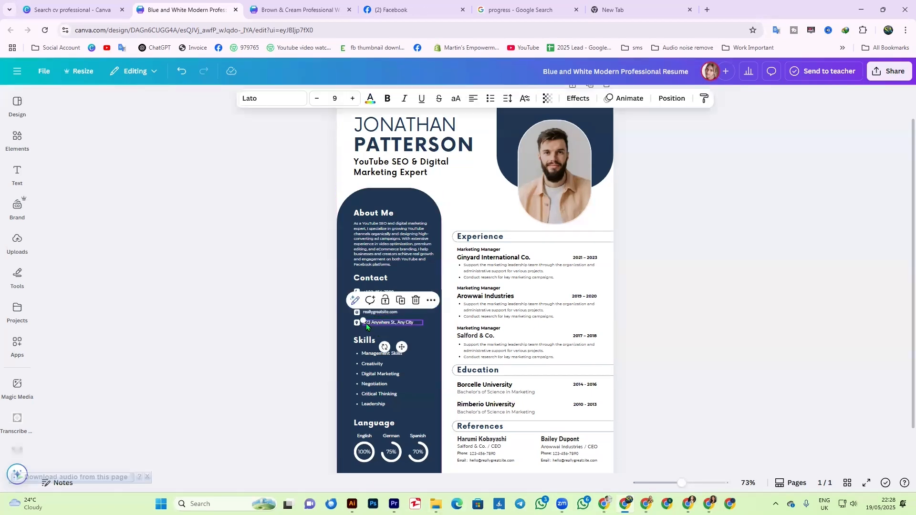
pyautogui.click(372, 315)
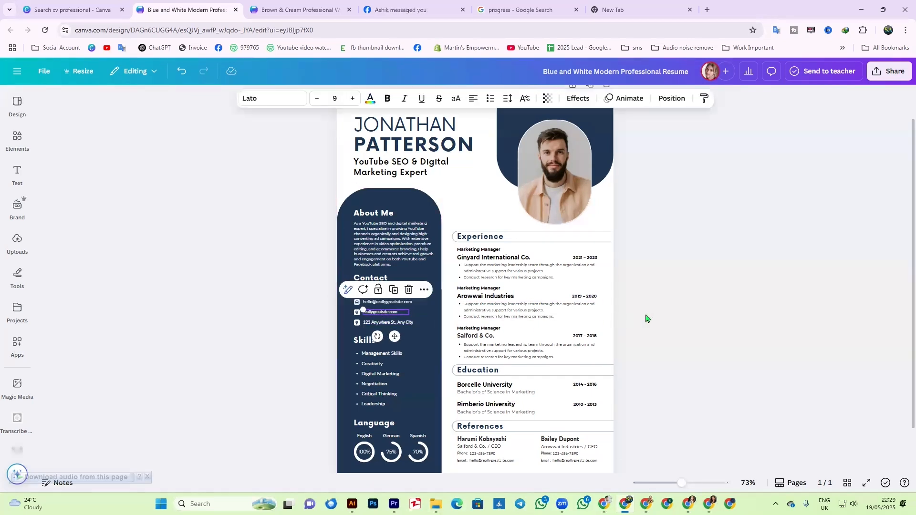
pyautogui.click(673, 411)
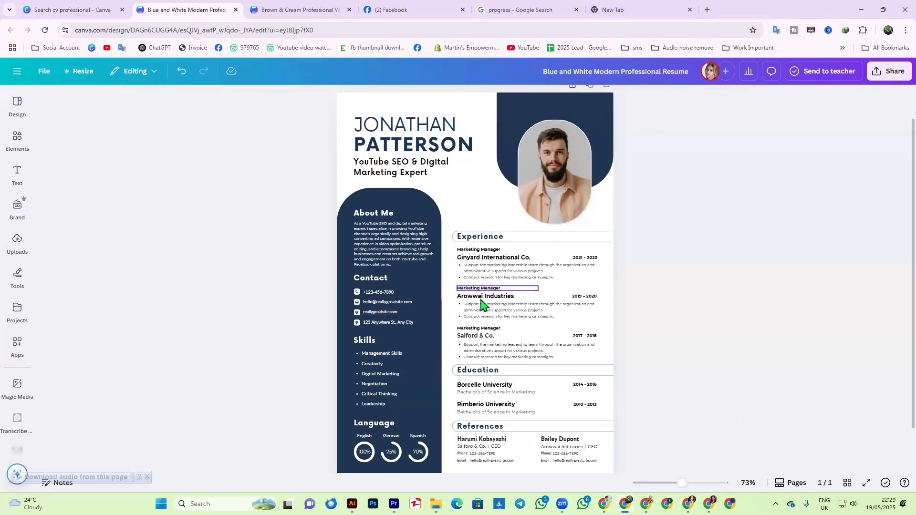
# - Load the SK Future Tech homepage from 'mywork' in the new tab, removing the our-team-2/ path
pyautogui.click(619, 9)
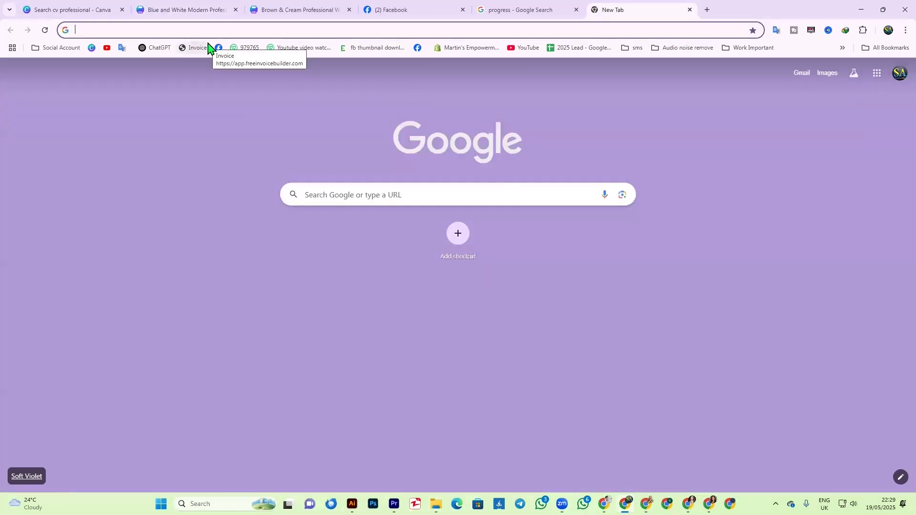
pyautogui.write('mywork')
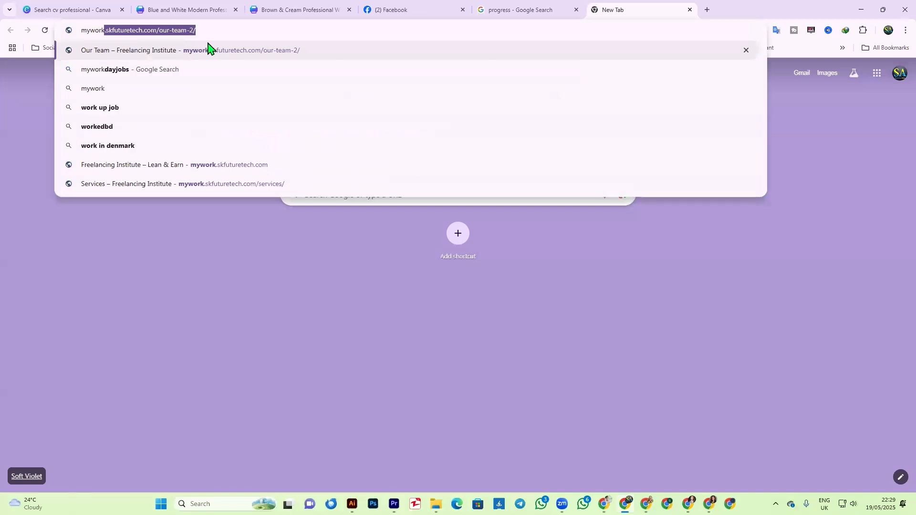
pyautogui.press('Return')
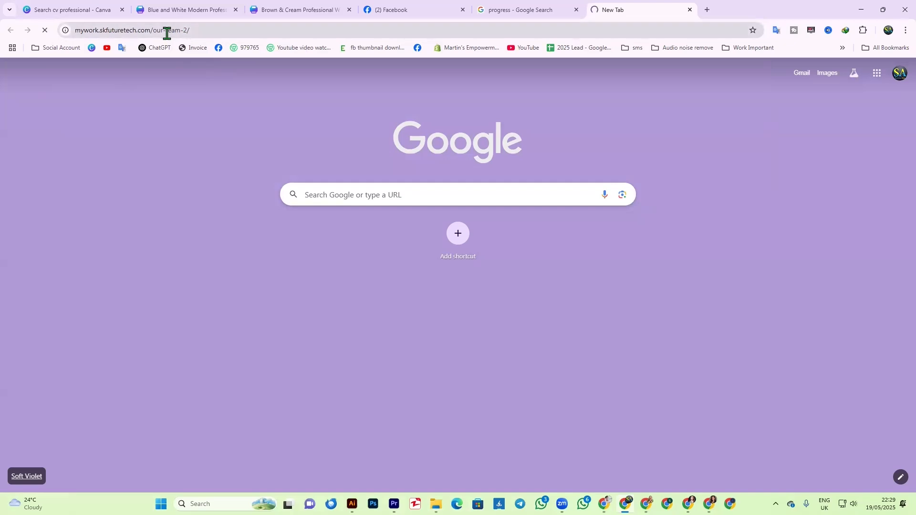
pyautogui.moveTo(157, 32); pyautogui.dragTo(207, 35)
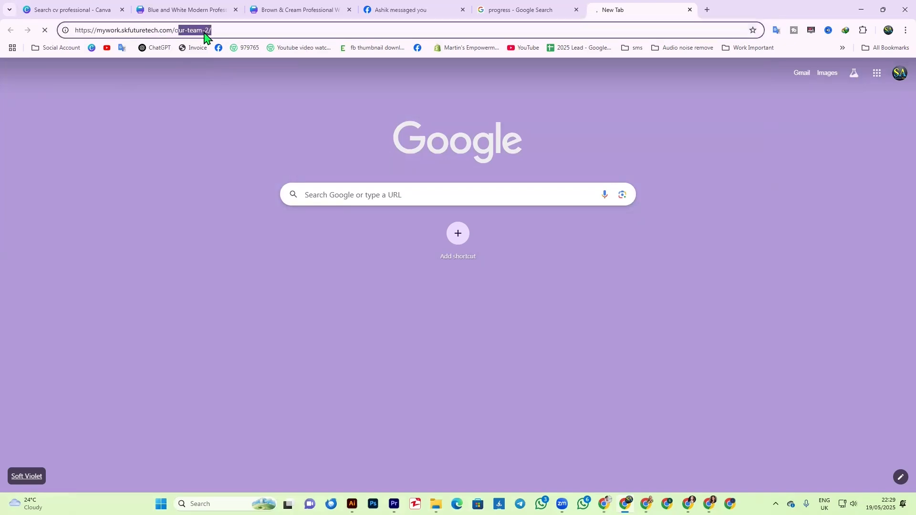
pyautogui.press('BackSpace')
pyautogui.press('Return')
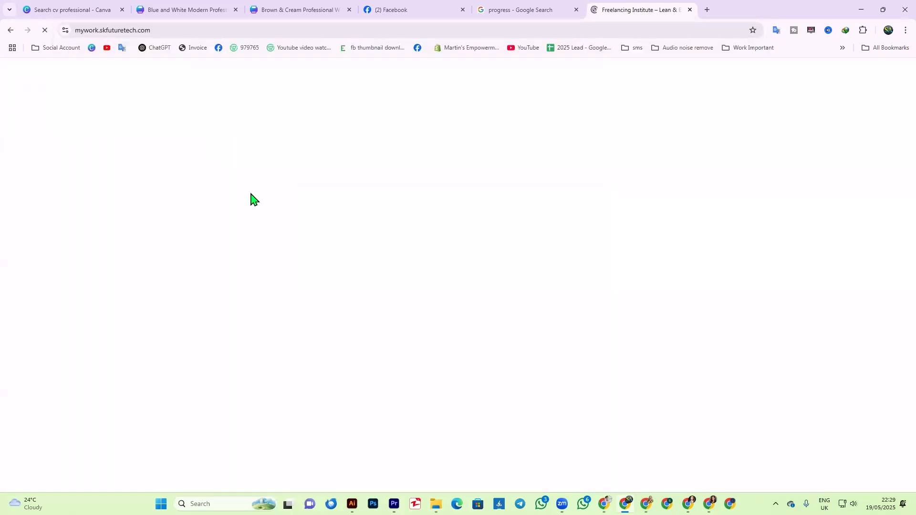
# - Browse the Our Team page and open a team member's profile
pyautogui.click(417, 113)
pyautogui.scroll(-10, 518, 254)
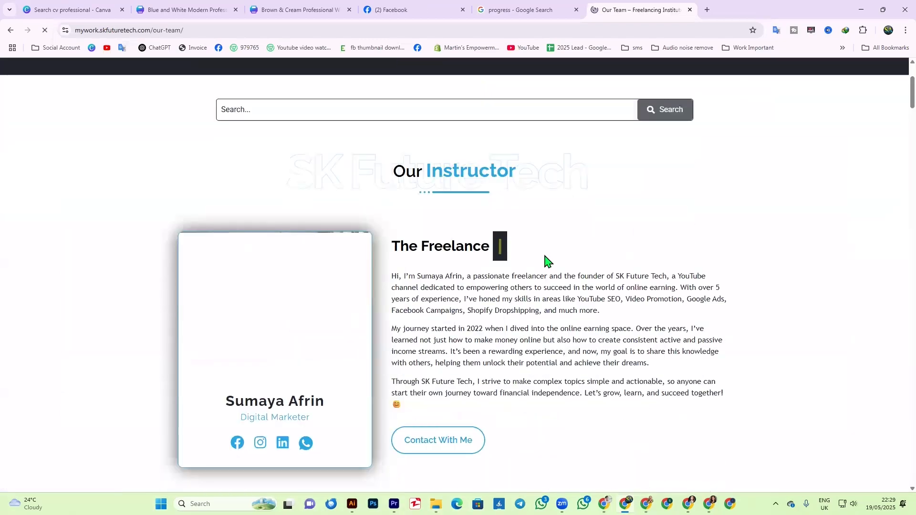
pyautogui.scroll(-10, 518, 281)
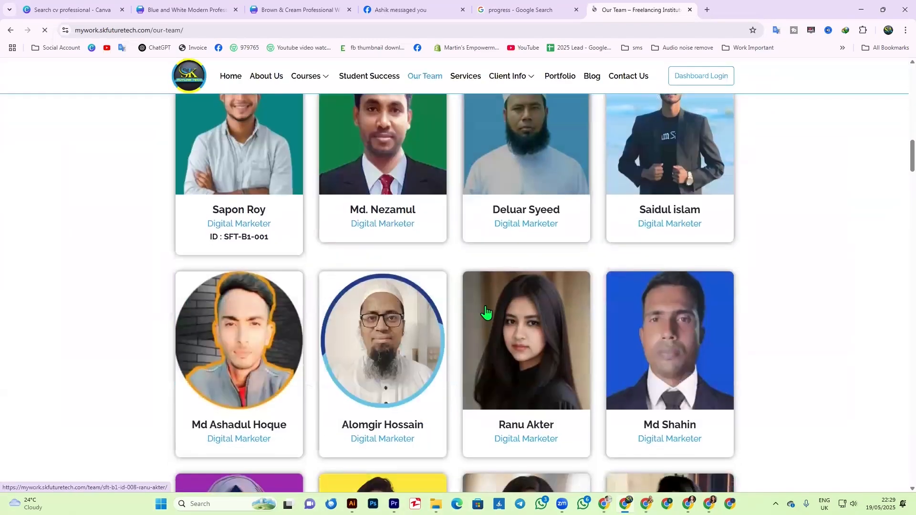
pyautogui.scroll(-2, 476, 336)
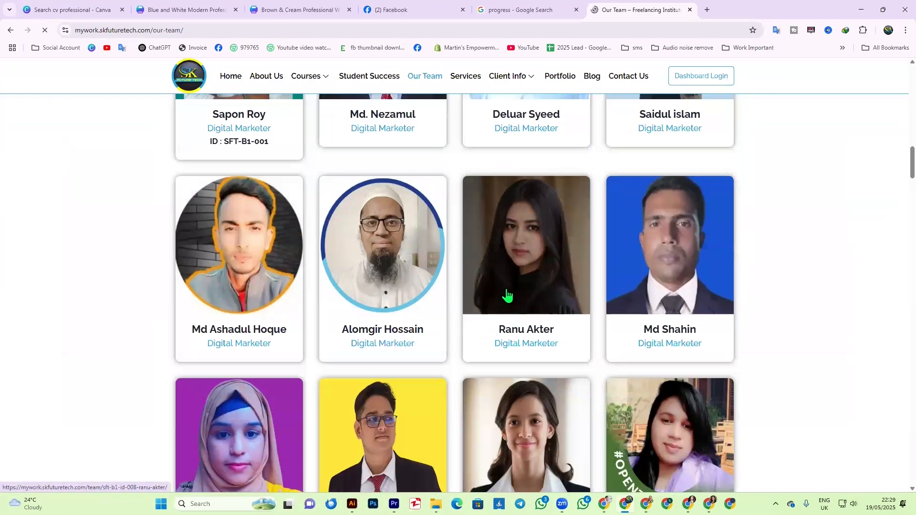
pyautogui.scroll(-4, 458, 300)
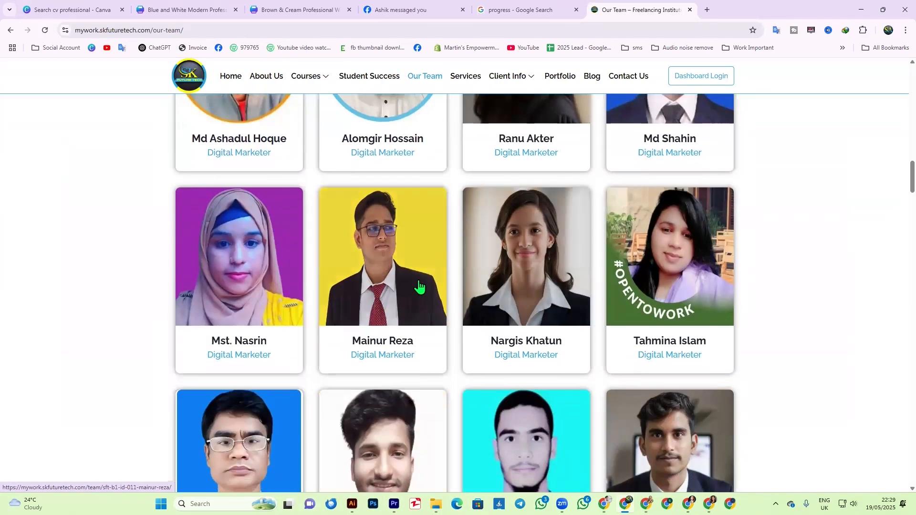
pyautogui.scroll(-20, 527, 328)
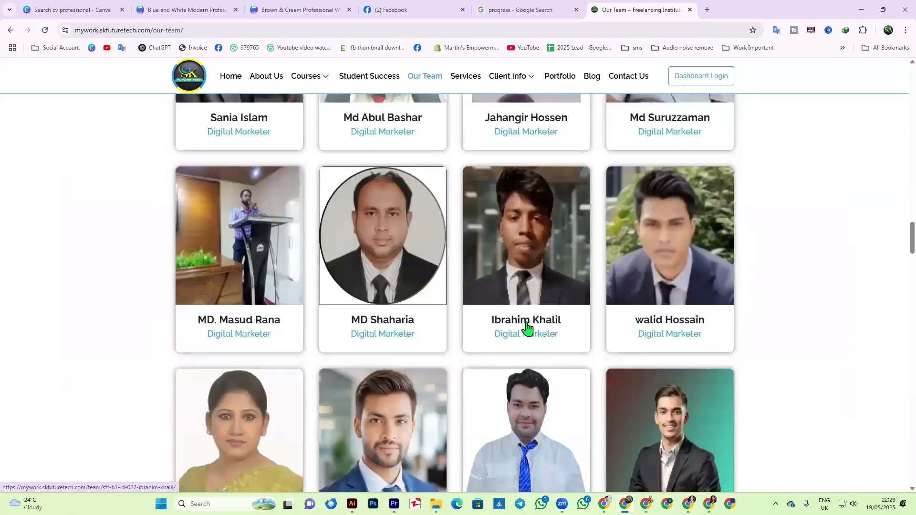
pyautogui.scroll(6, 517, 299)
pyautogui.scroll(6, 516, 299)
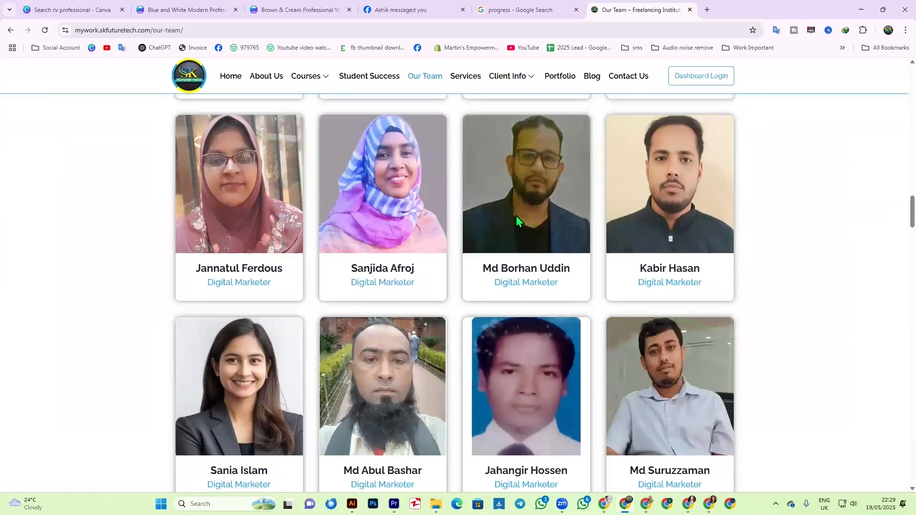
pyautogui.click(516, 215)
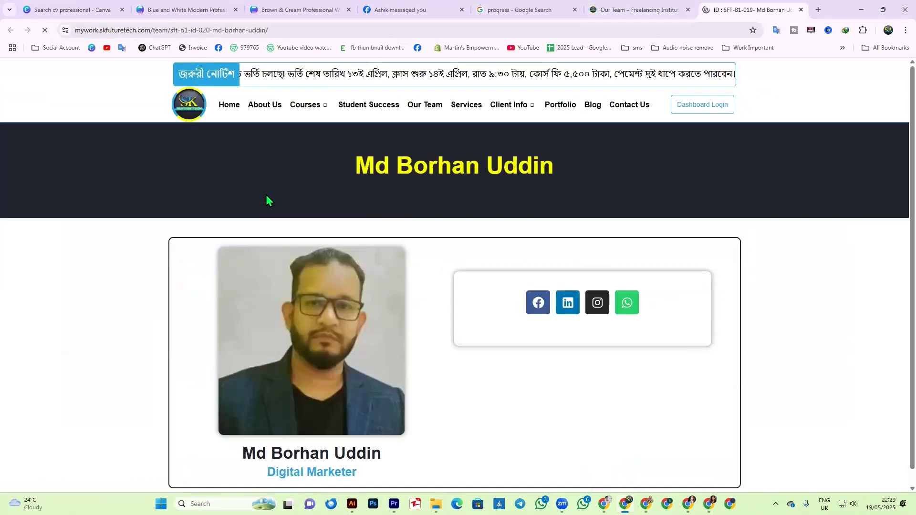
# - Select the profile's URL path after the domain, then return to the blue-and-white resume
pyautogui.click(256, 30)
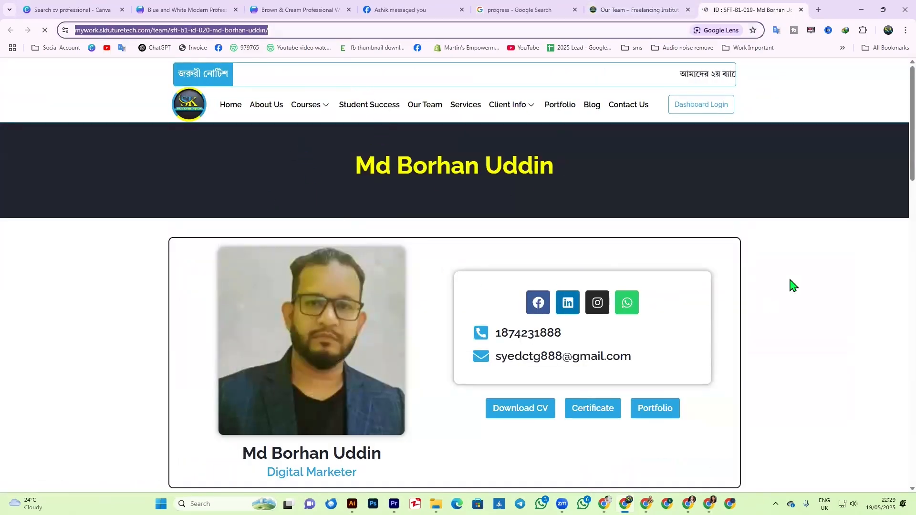
pyautogui.click(151, 33)
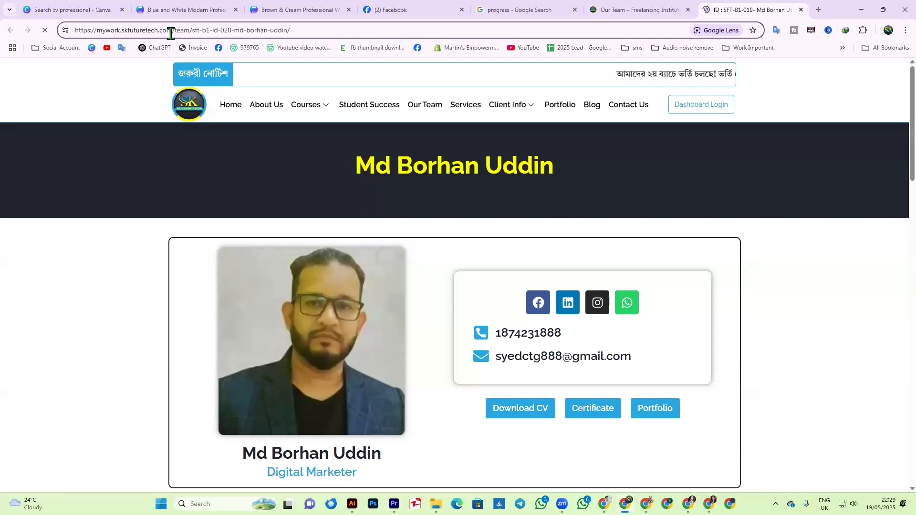
pyautogui.hotkey('shift', 'End')
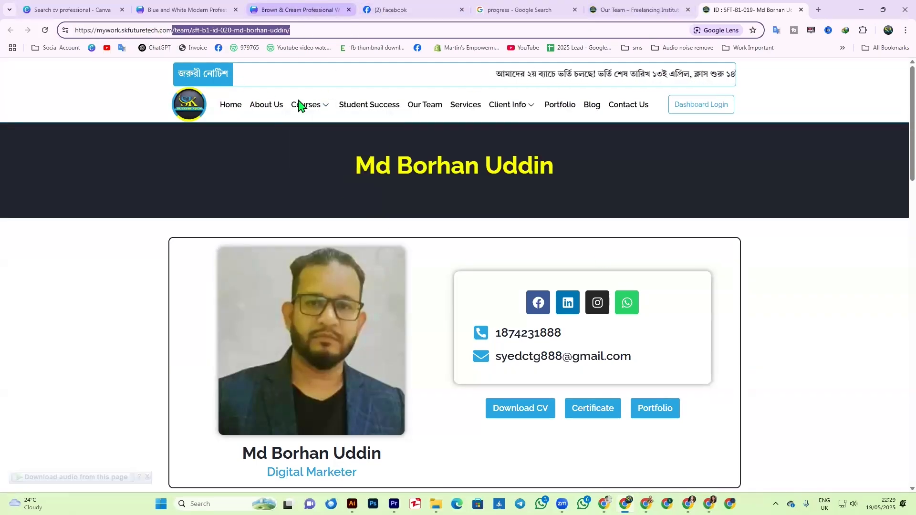
pyautogui.click(298, 10)
pyautogui.click(177, 5)
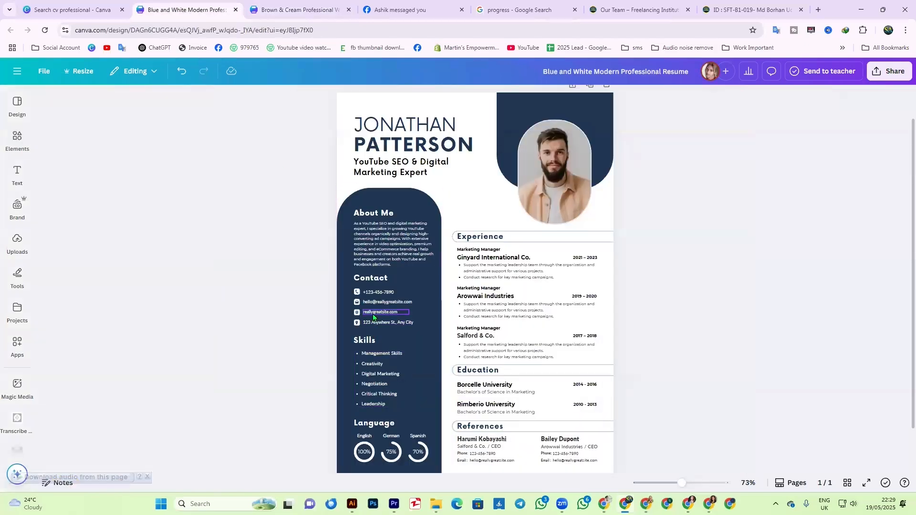
pyautogui.moveTo(682, 485); pyautogui.dragTo(696, 484)
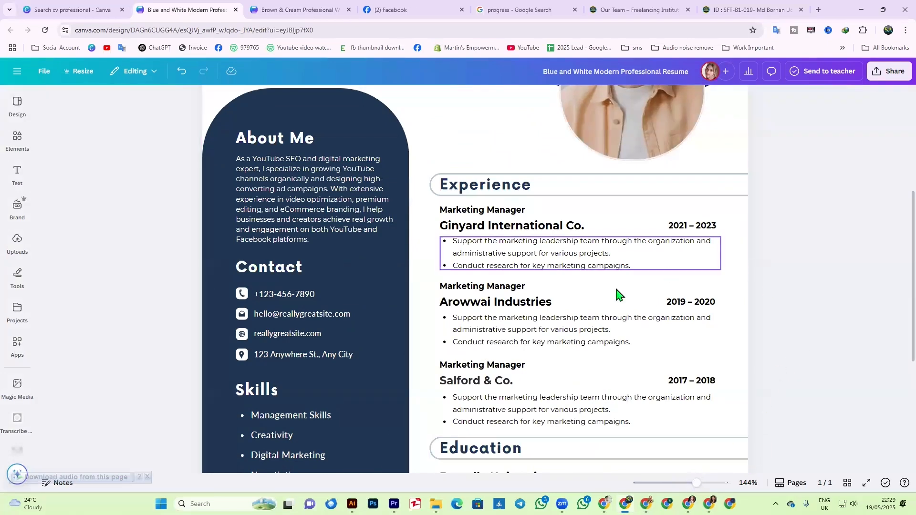
pyautogui.doubleClick(296, 334)
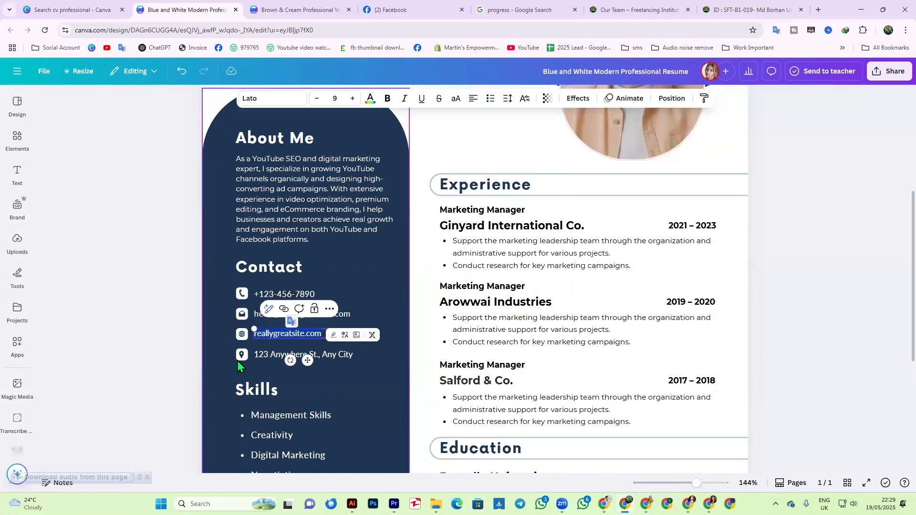
pyautogui.click(261, 333)
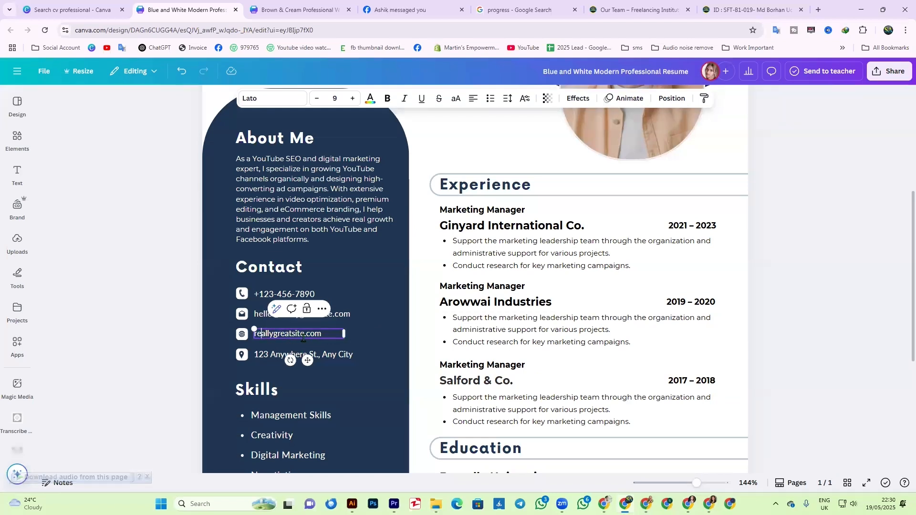
pyautogui.click(129, 350)
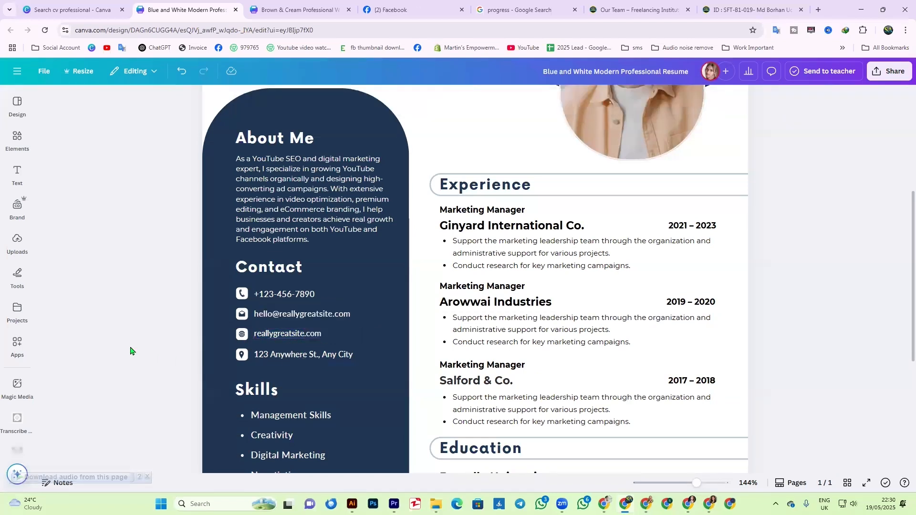
pyautogui.click(278, 335)
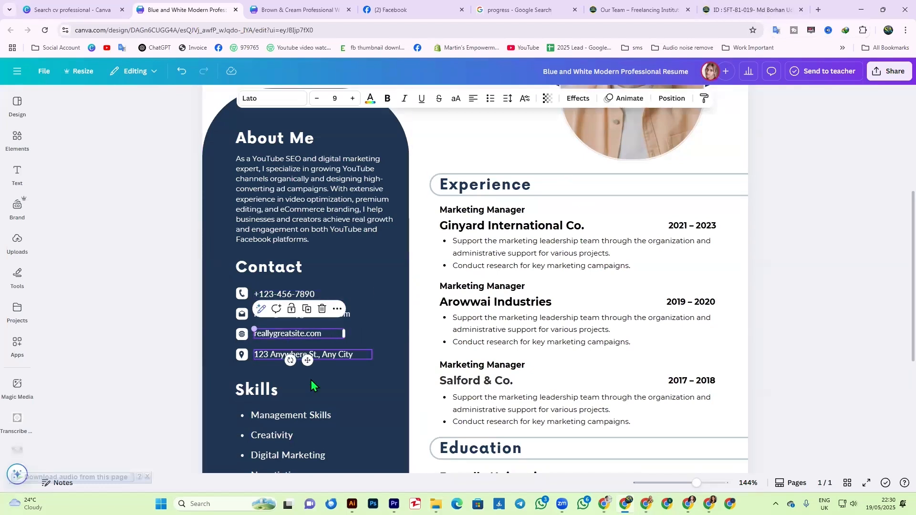
pyautogui.click(830, 300)
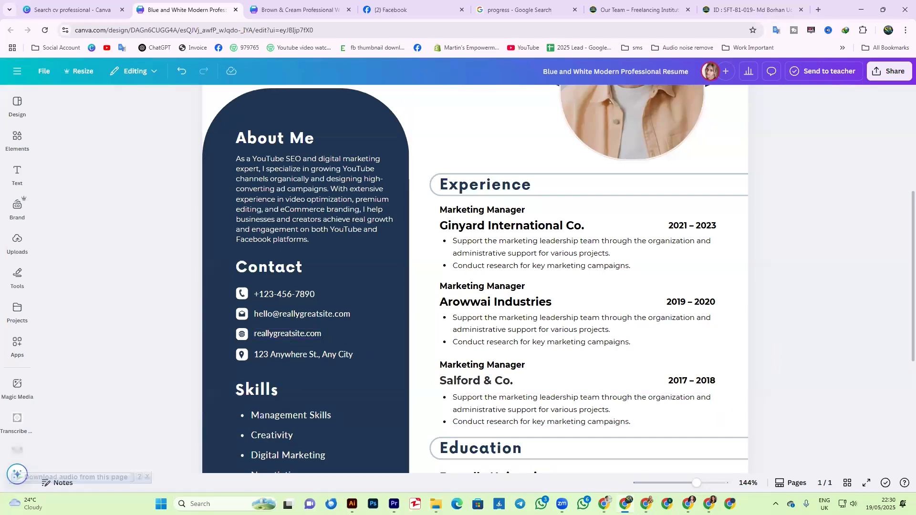
pyautogui.moveTo(696, 483); pyautogui.dragTo(683, 483)
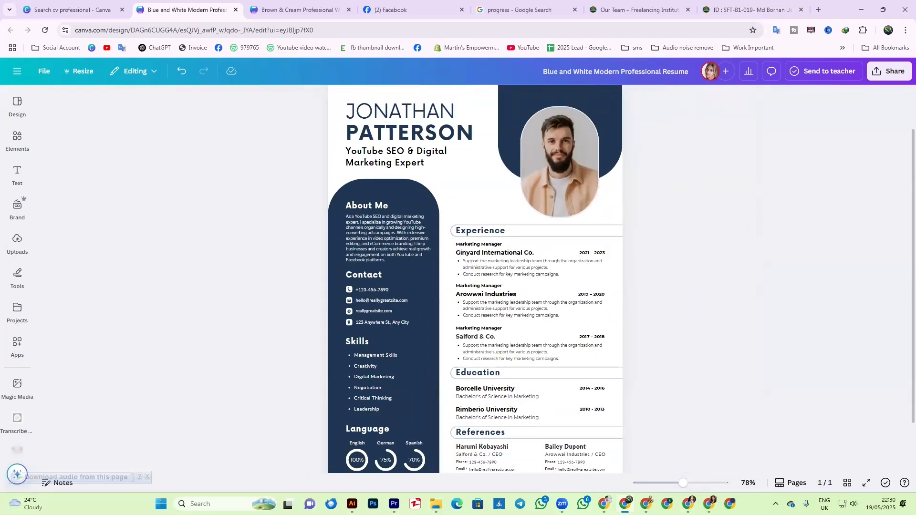